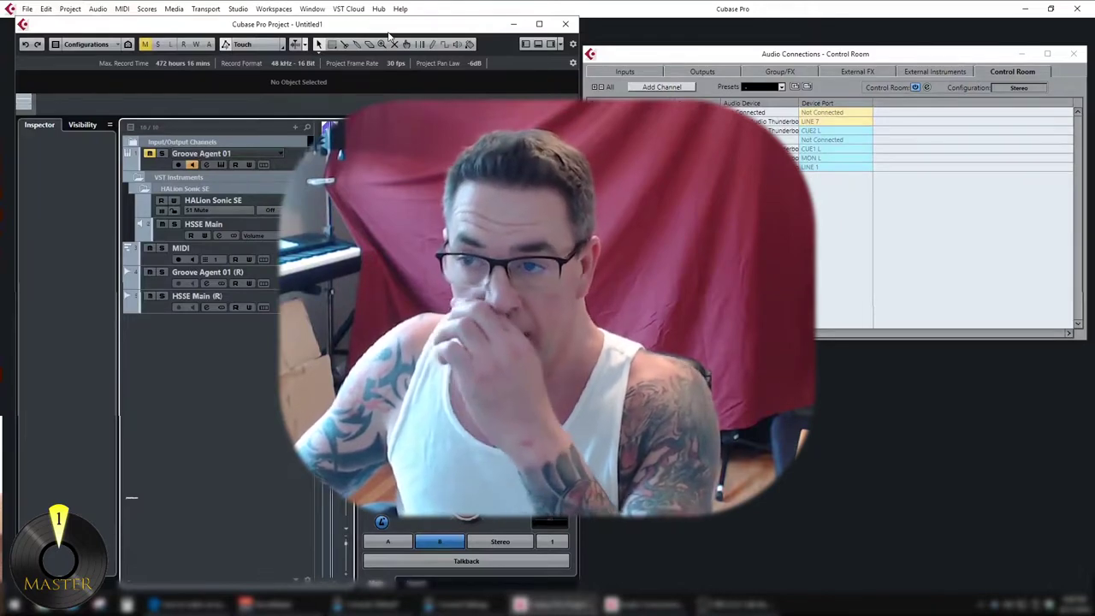
Step: Expand all Control Room buses to view their individual device port assignments
{"action": "left_click", "coordinate": [597, 88]}
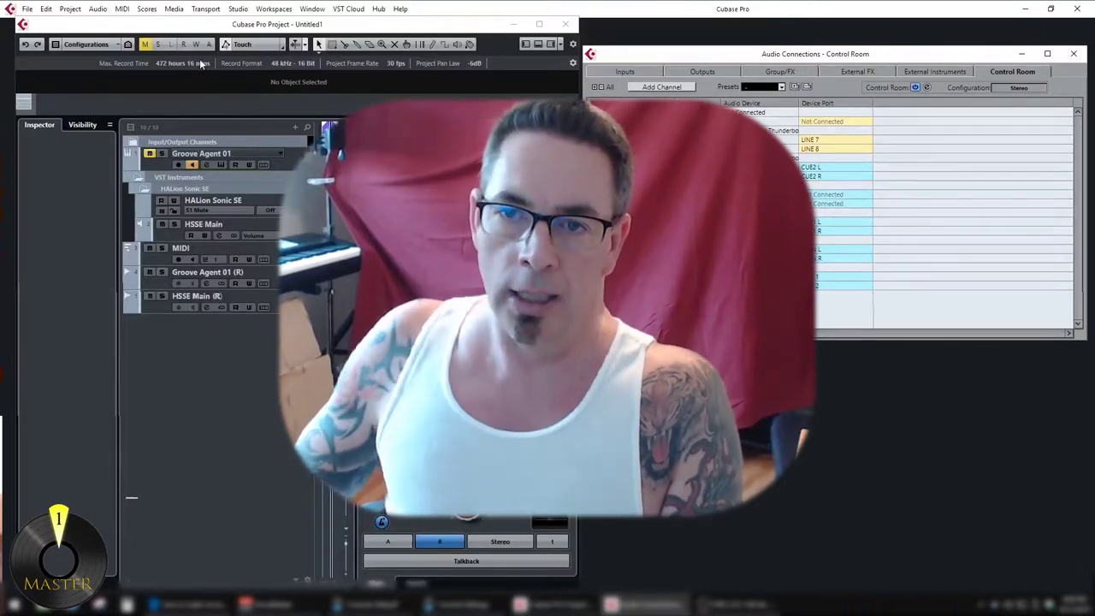
{"action": "left_click", "coordinate": [251, 385]}
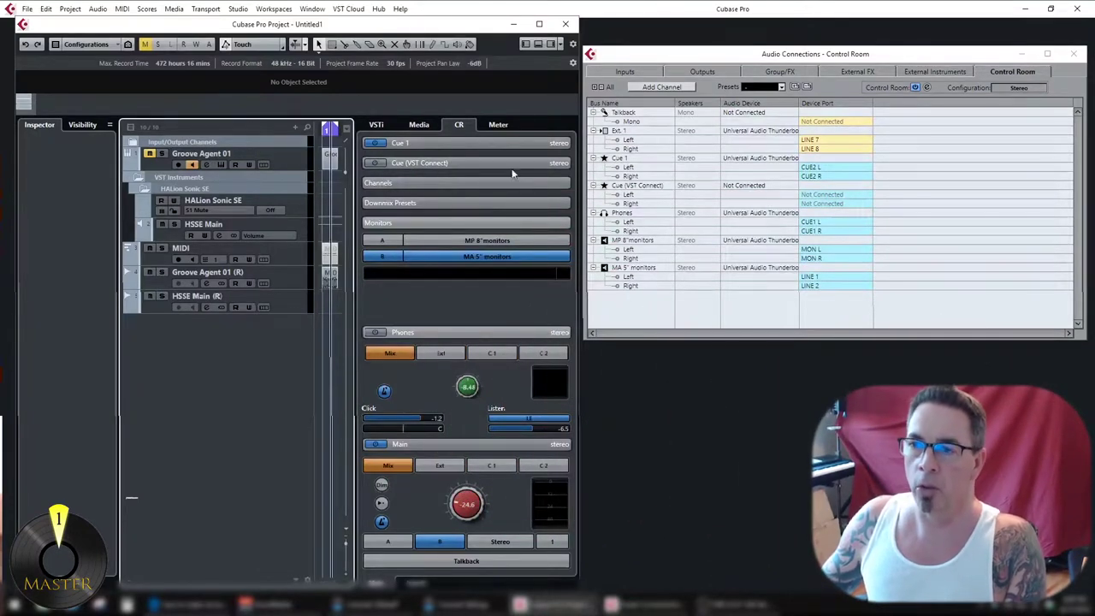
Step: Hide the project window's right zone and display it again with the Control Room section
{"action": "left_click", "coordinate": [550, 44]}
{"action": "left_click", "coordinate": [551, 45]}
{"action": "left_click", "coordinate": [551, 44]}
{"action": "left_click", "coordinate": [551, 44]}
{"action": "left_click", "coordinate": [551, 44]}
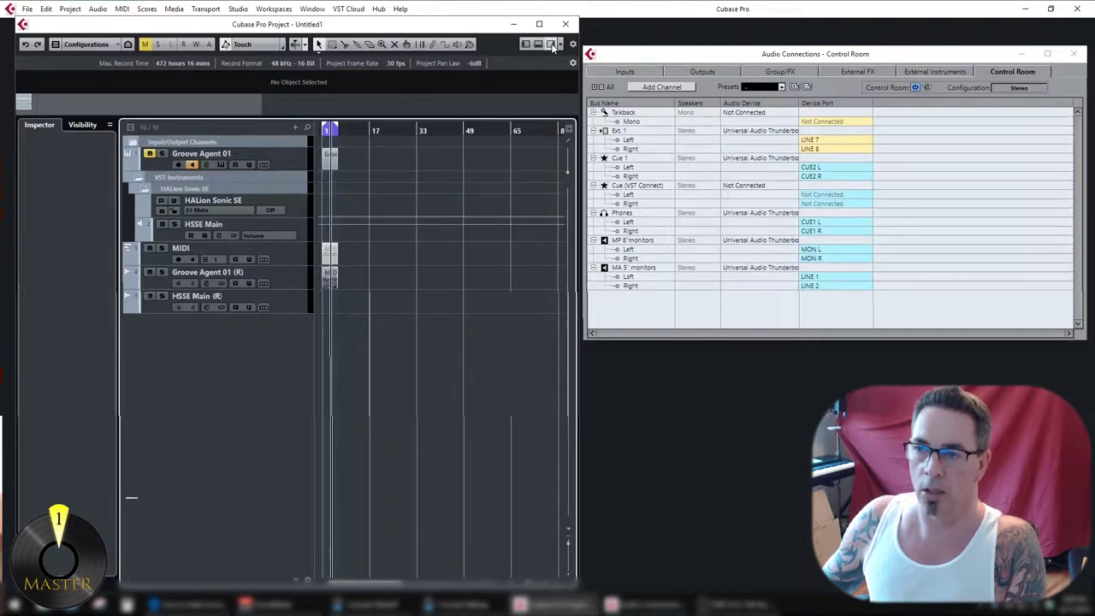
{"action": "left_click", "coordinate": [551, 44]}
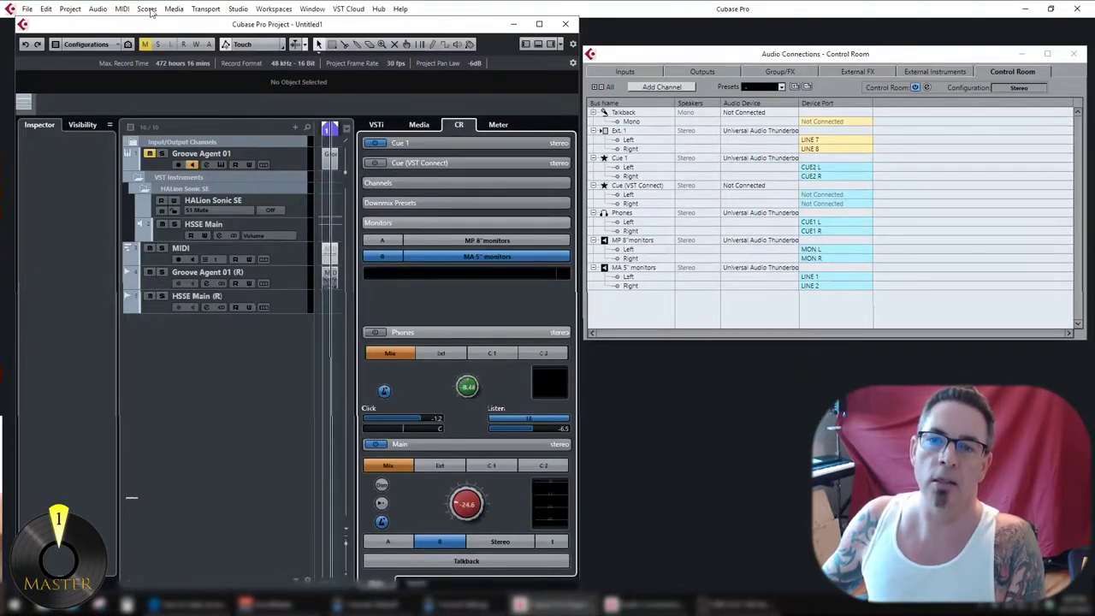
Step: Open the Control Room mixer in a separate window, reposition it, and close it
{"action": "left_click", "coordinate": [206, 10]}
{"action": "mouse_move", "coordinate": [238, 11]}
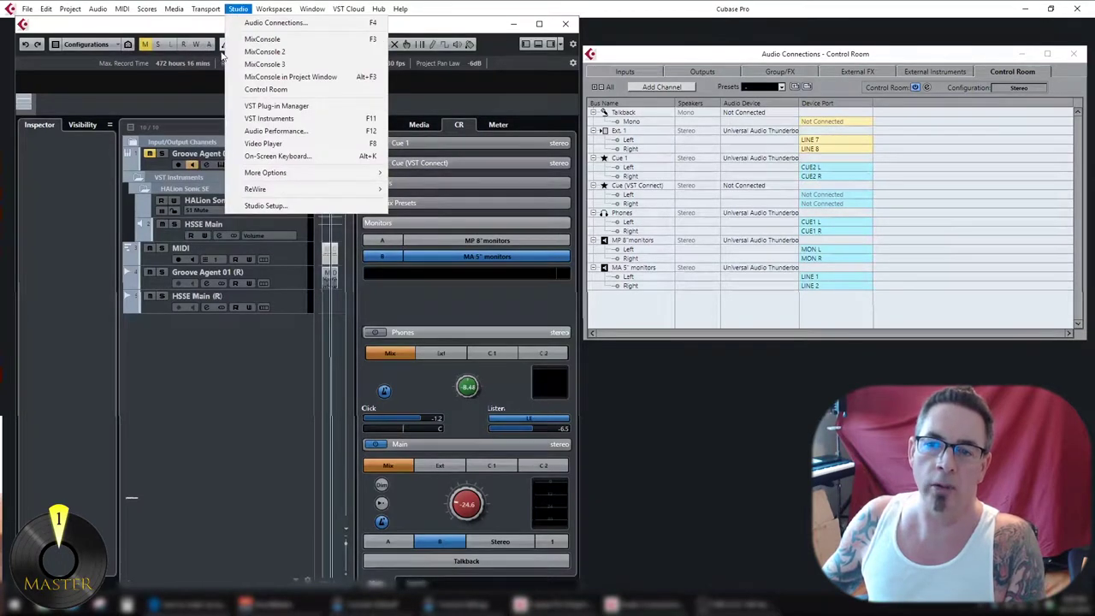
{"action": "left_click", "coordinate": [291, 90]}
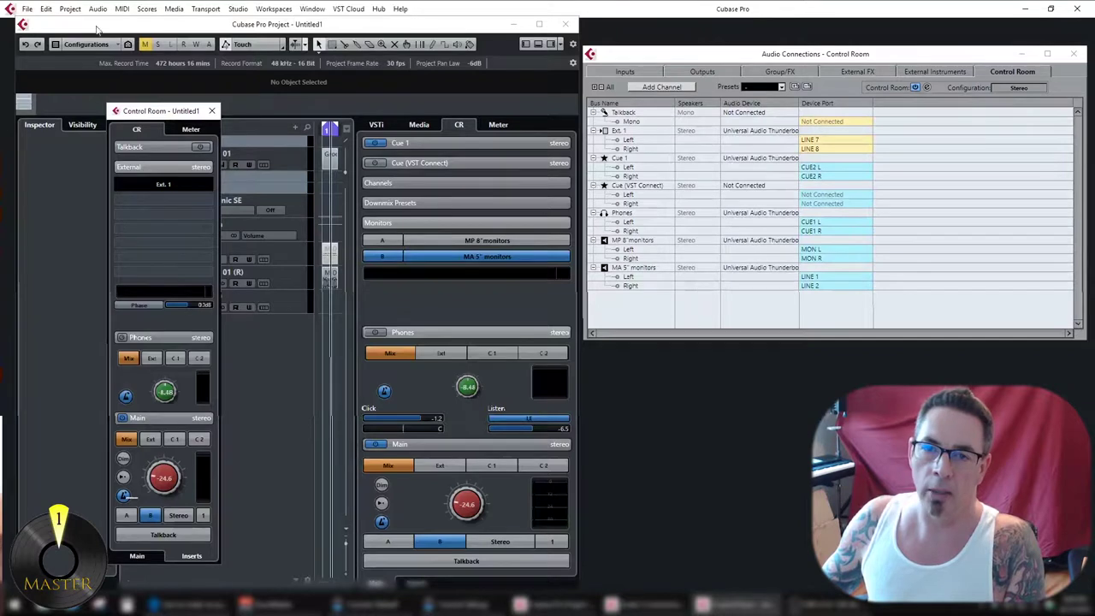
{"action": "left_click_drag", "start_coordinate": [161, 117], "coordinate": [229, 85]}
{"action": "left_click", "coordinate": [281, 80]}
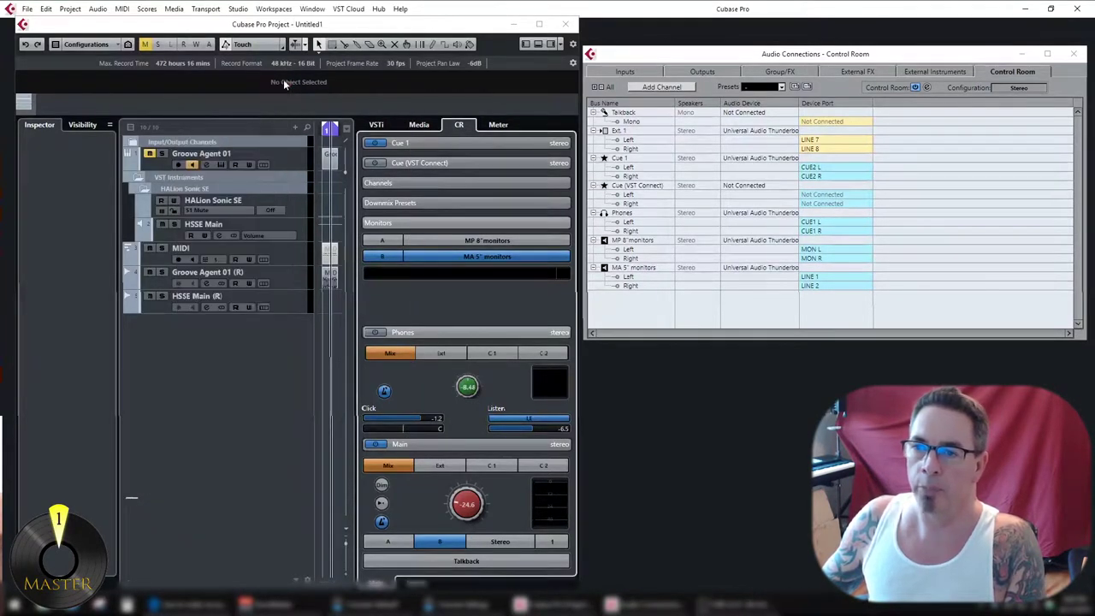
Step: Turn the Control Room off in the Audio Connections and enable it again
{"action": "left_click", "coordinate": [743, 64]}
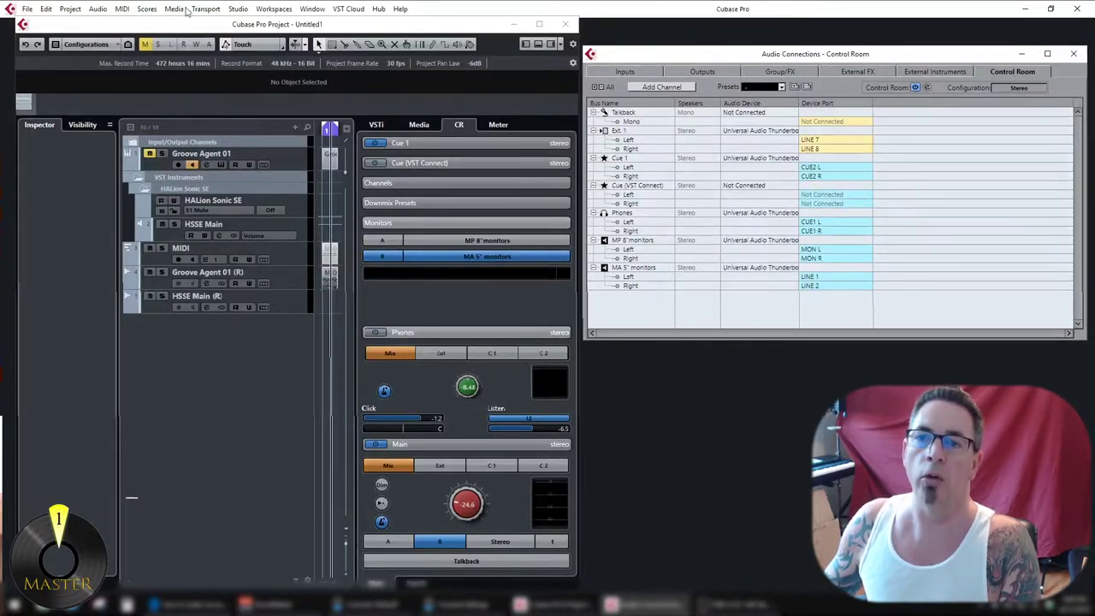
{"action": "left_click", "coordinate": [239, 10]}
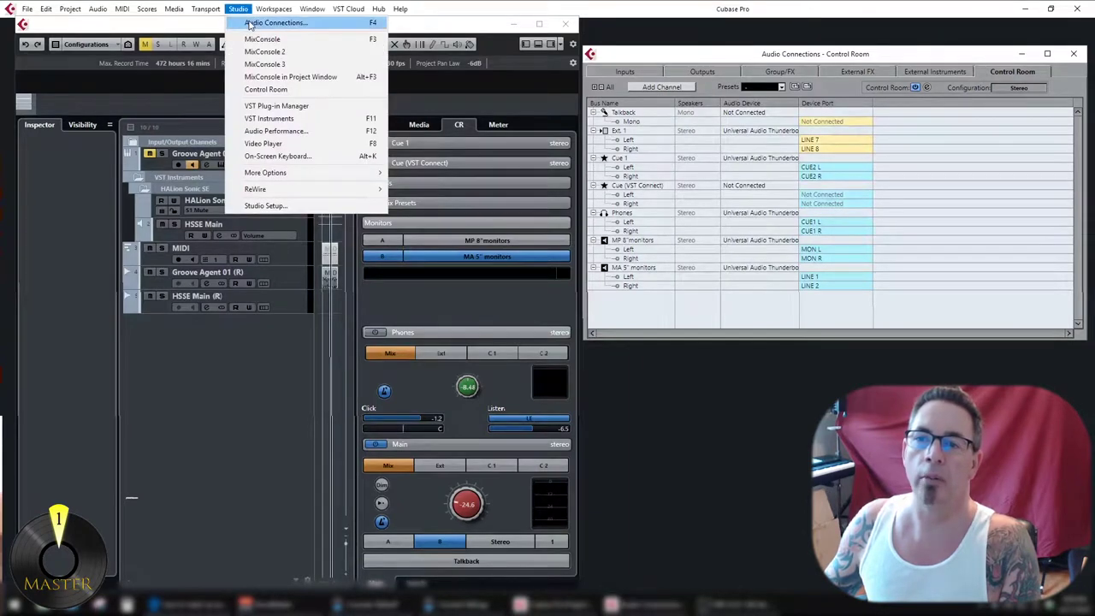
{"action": "left_click", "coordinate": [699, 56]}
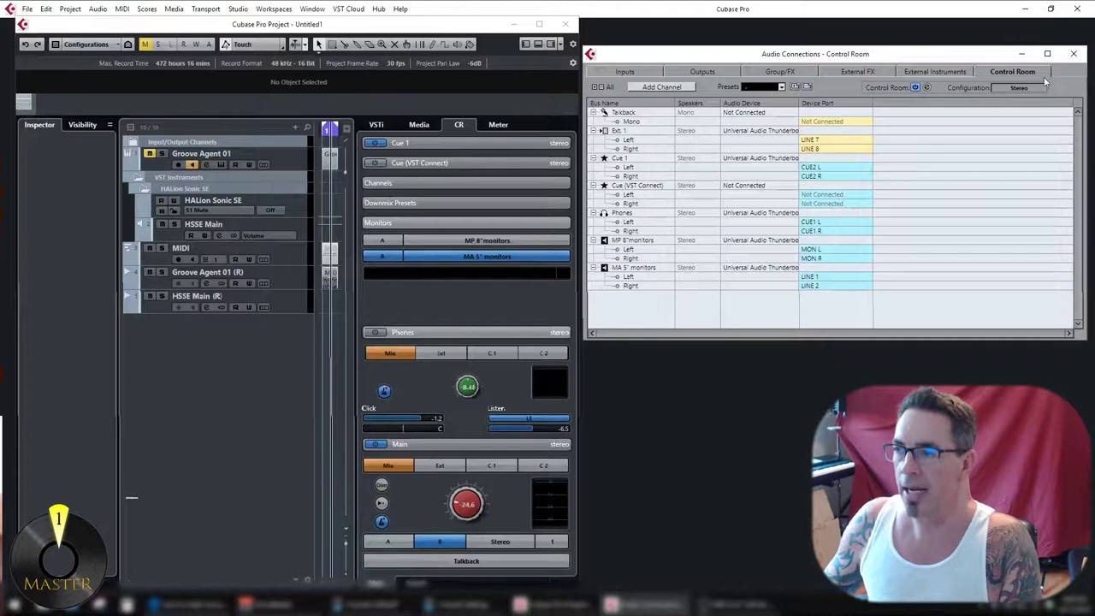
{"action": "left_click", "coordinate": [916, 89]}
{"action": "left_click", "coordinate": [521, 332]}
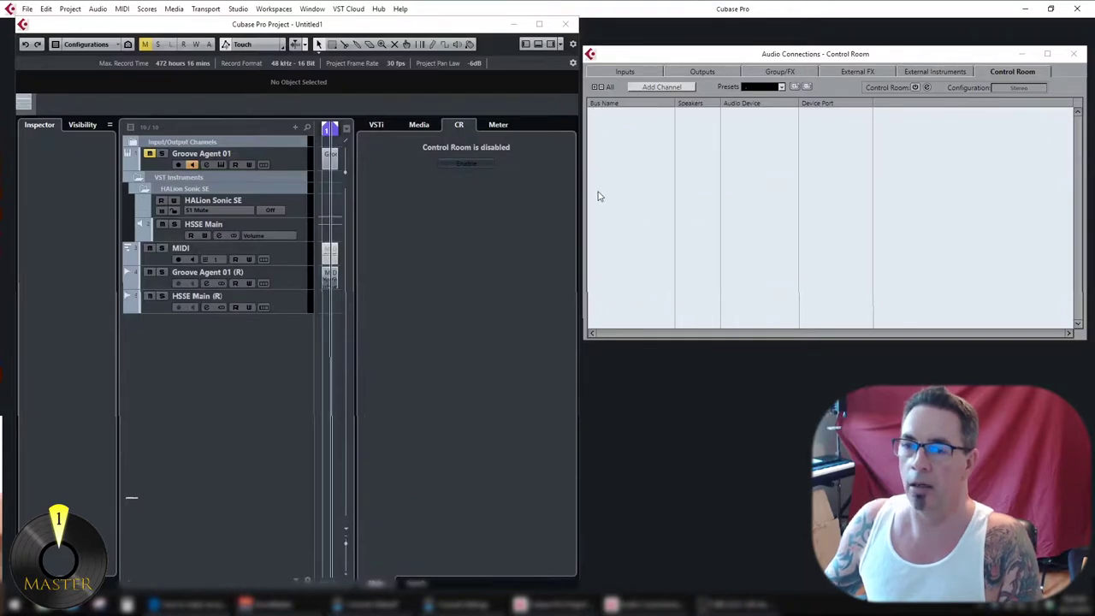
{"action": "left_click", "coordinate": [462, 164]}
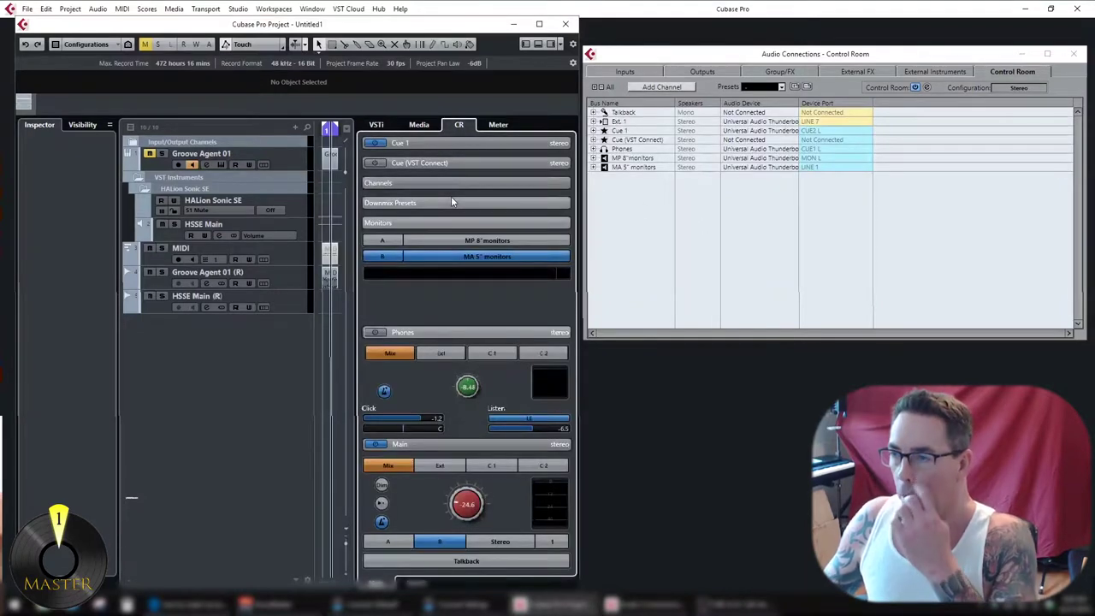
Step: Expand all Control Room buses again and shift the Audio Connections window slightly upward
{"action": "left_click", "coordinate": [594, 88]}
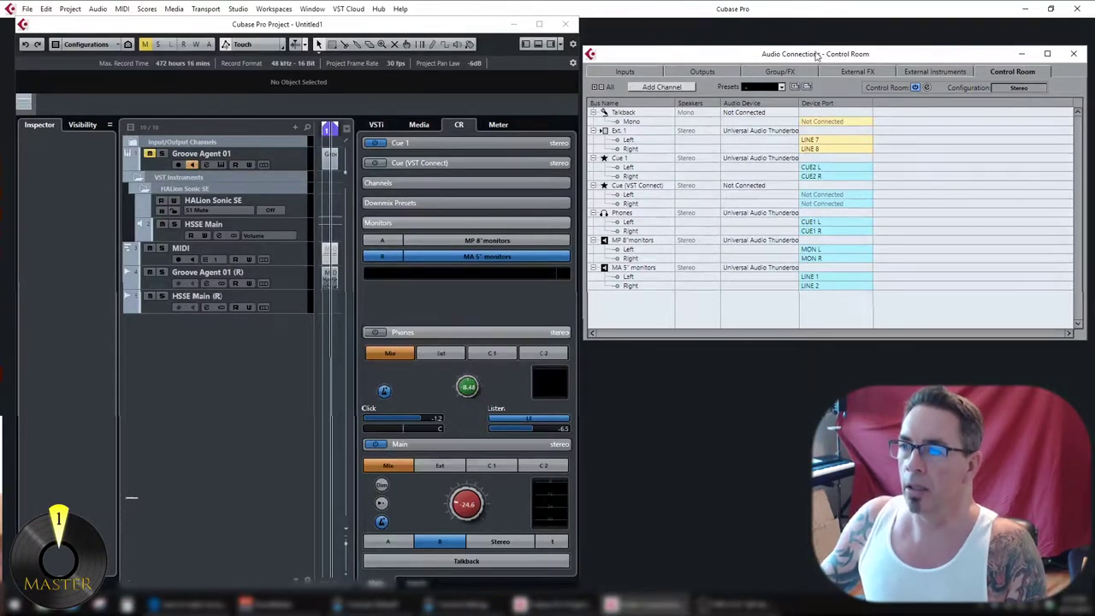
{"action": "left_click_drag", "start_coordinate": [816, 56], "coordinate": [813, 42]}
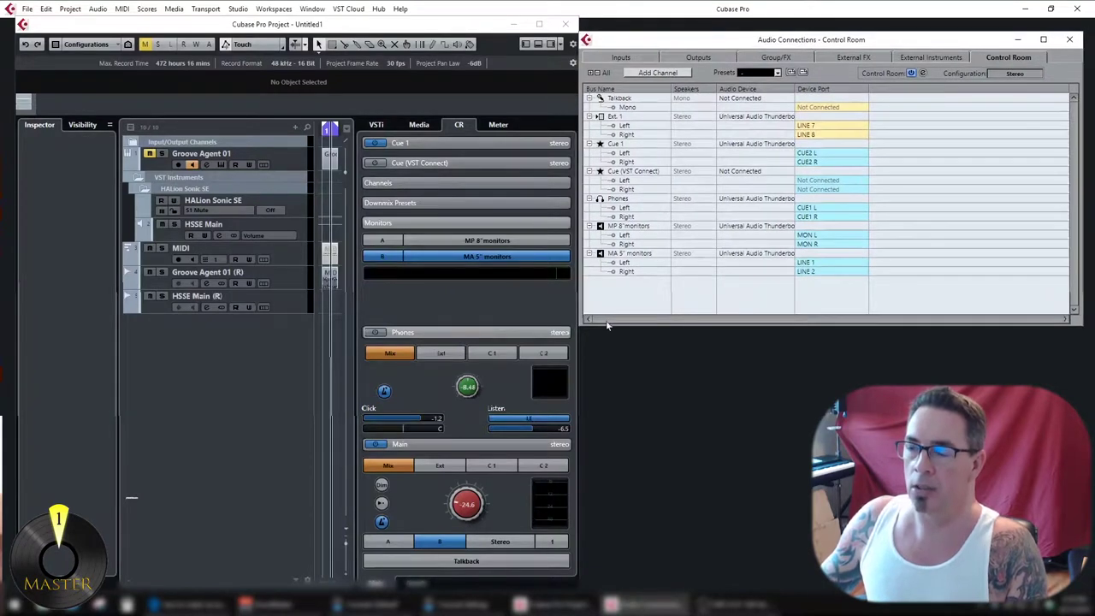
Step: Add a monitor channel named Monitor 3 with a Stereo configuration to the Control Room
{"action": "left_click", "coordinate": [659, 75]}
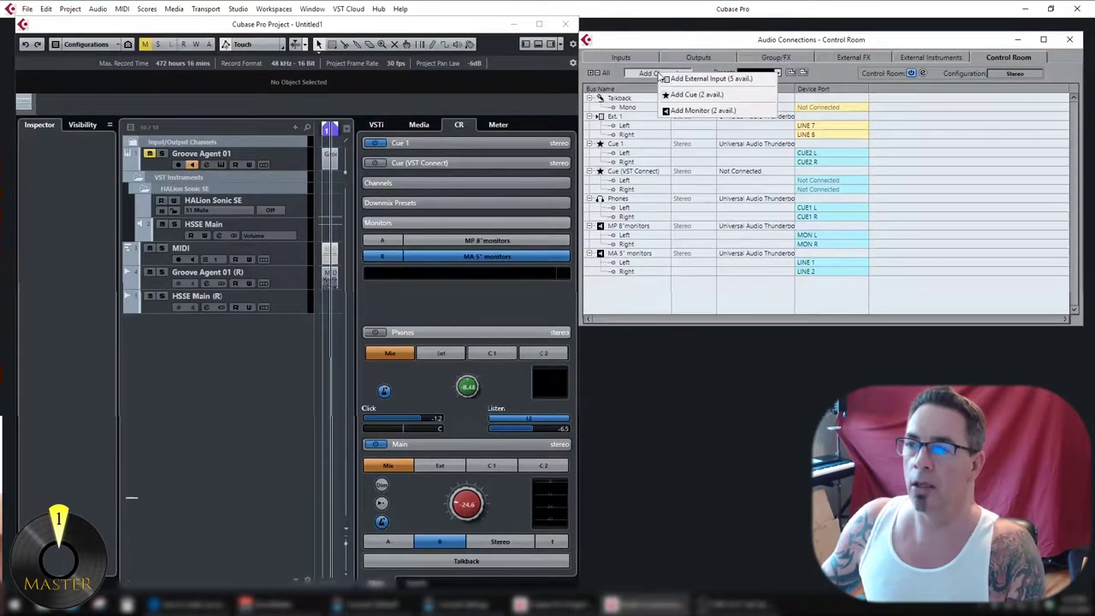
{"action": "left_click", "coordinate": [721, 111]}
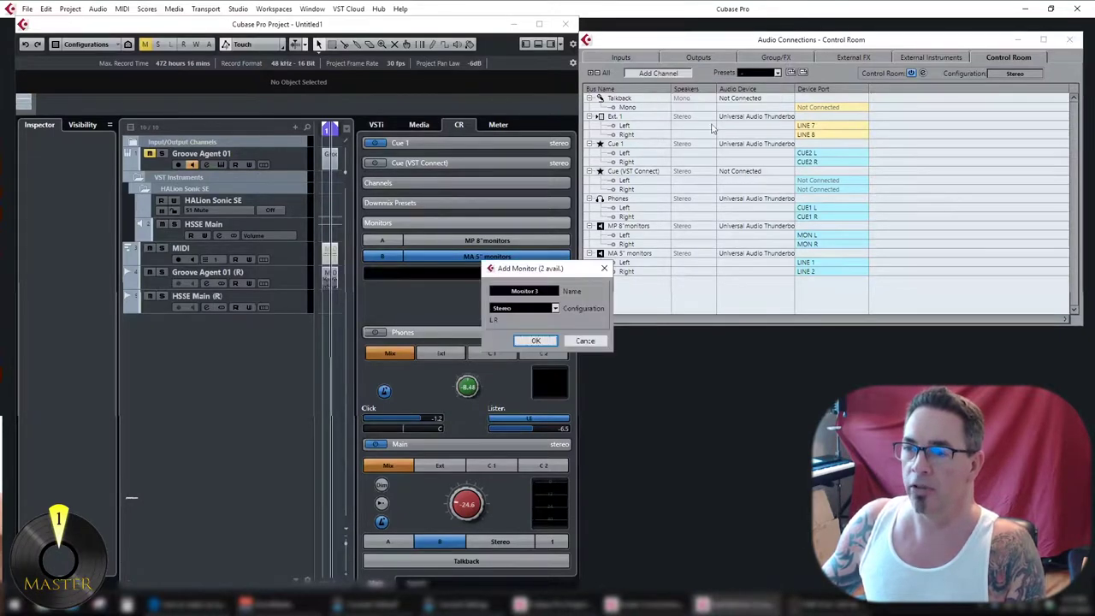
{"action": "left_click", "coordinate": [521, 310]}
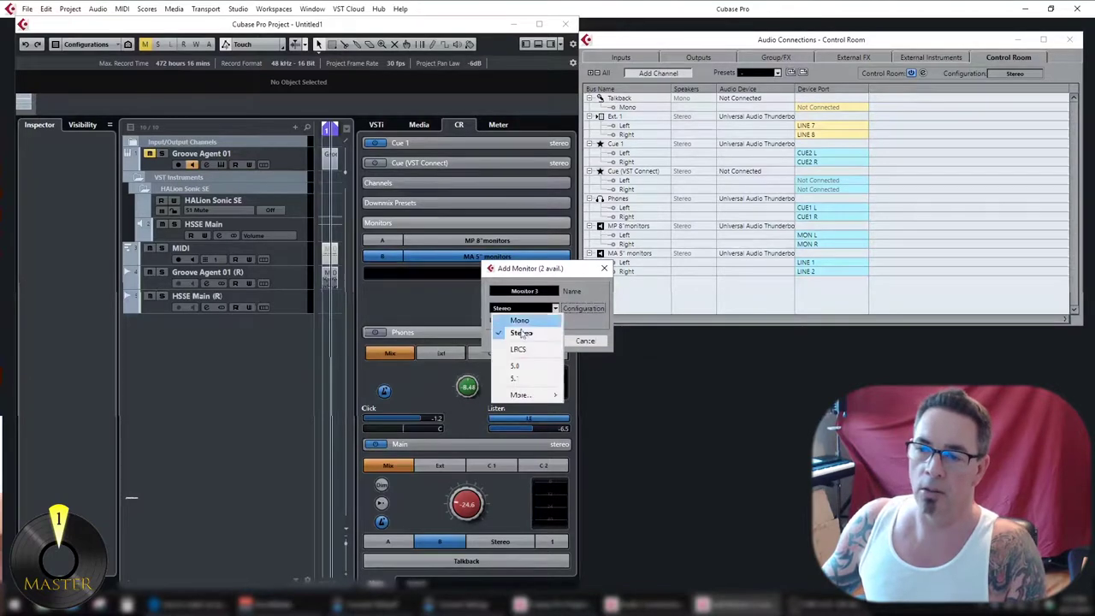
{"action": "left_click", "coordinate": [524, 339]}
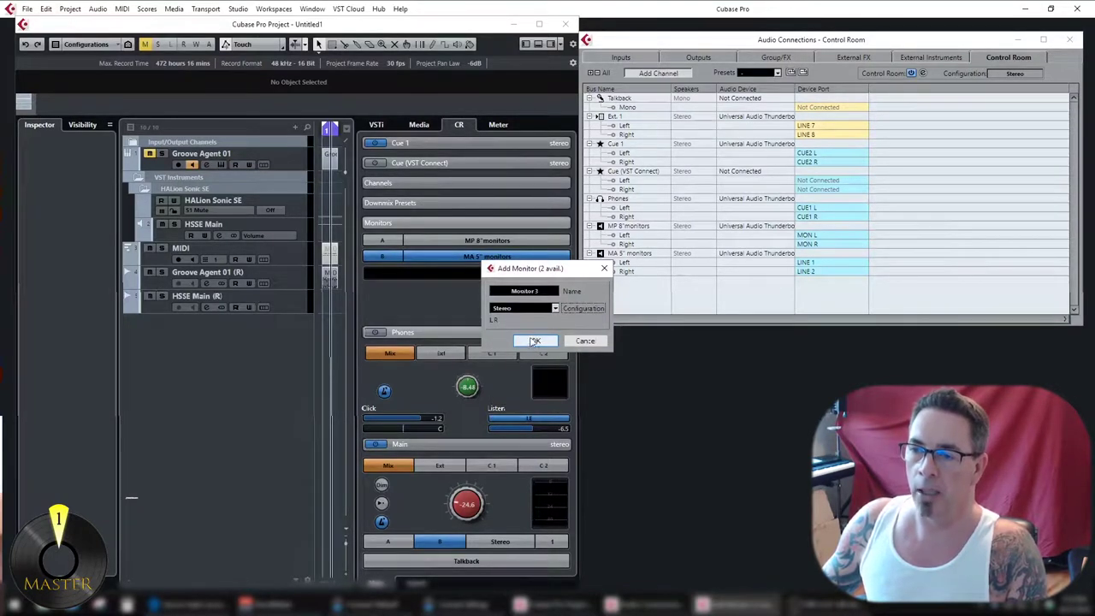
{"action": "left_click", "coordinate": [534, 341]}
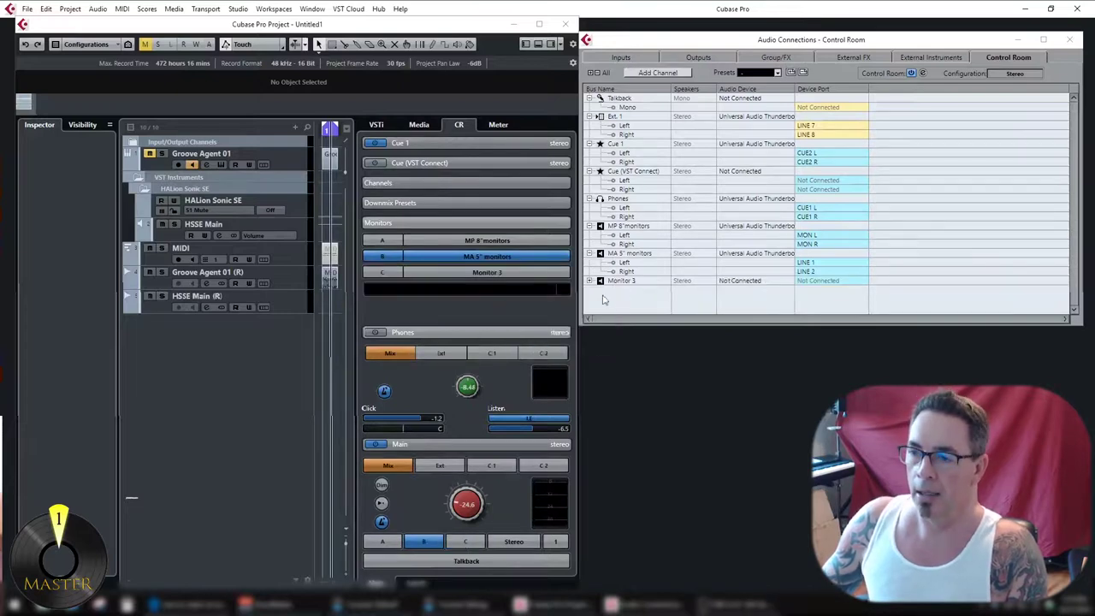
Step: Assign the Universal Audio device to Monitor 3 and check the port choices for its left channel
{"action": "double_click", "coordinate": [622, 281]}
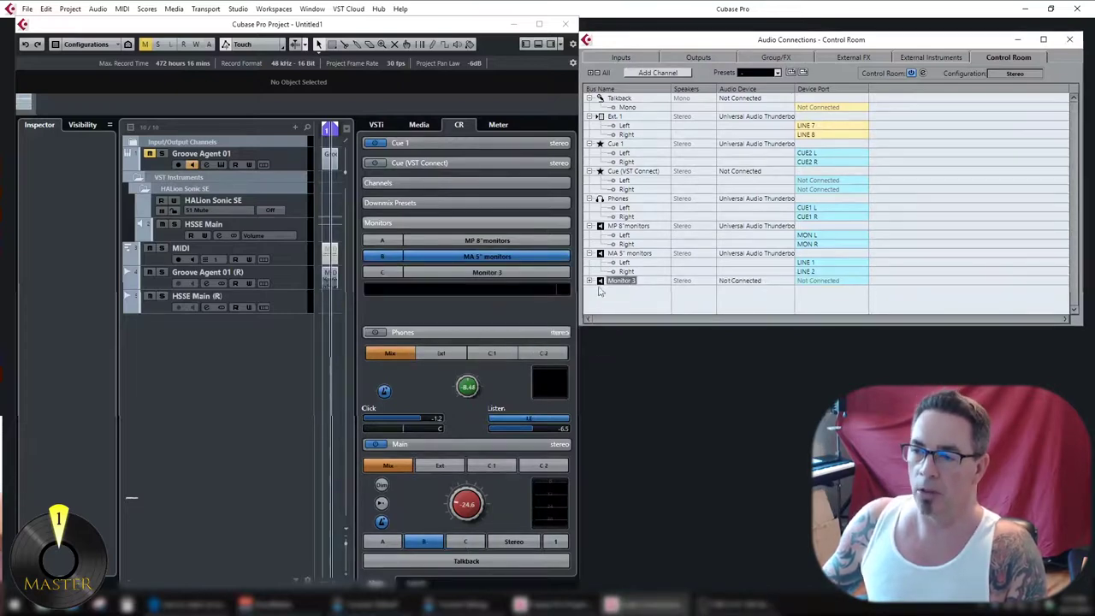
{"action": "left_click", "coordinate": [589, 282]}
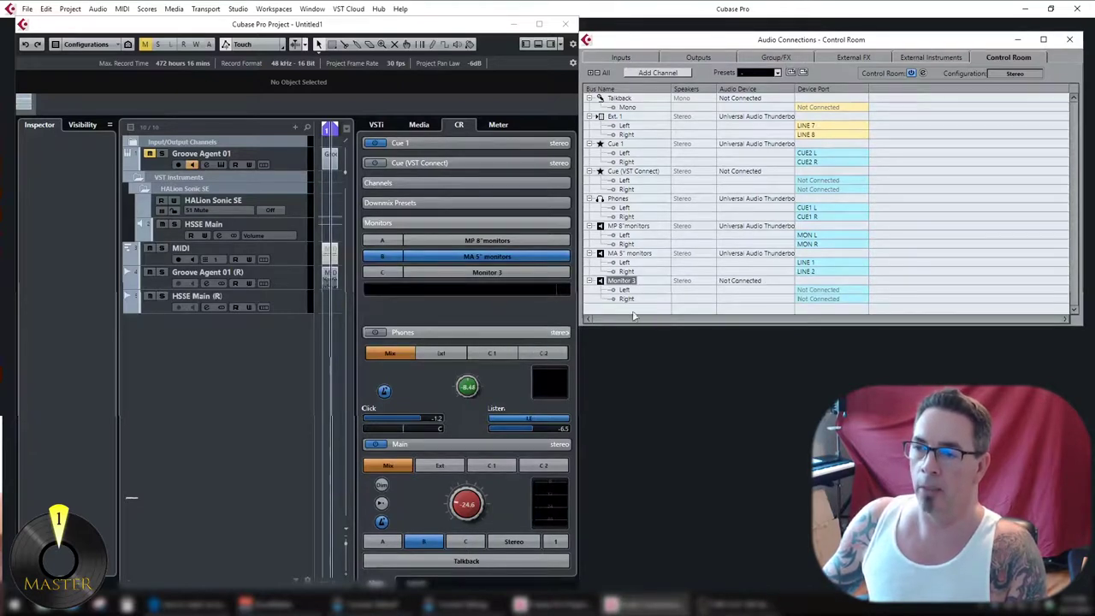
{"action": "left_click", "coordinate": [750, 287]}
{"action": "left_click", "coordinate": [752, 308]}
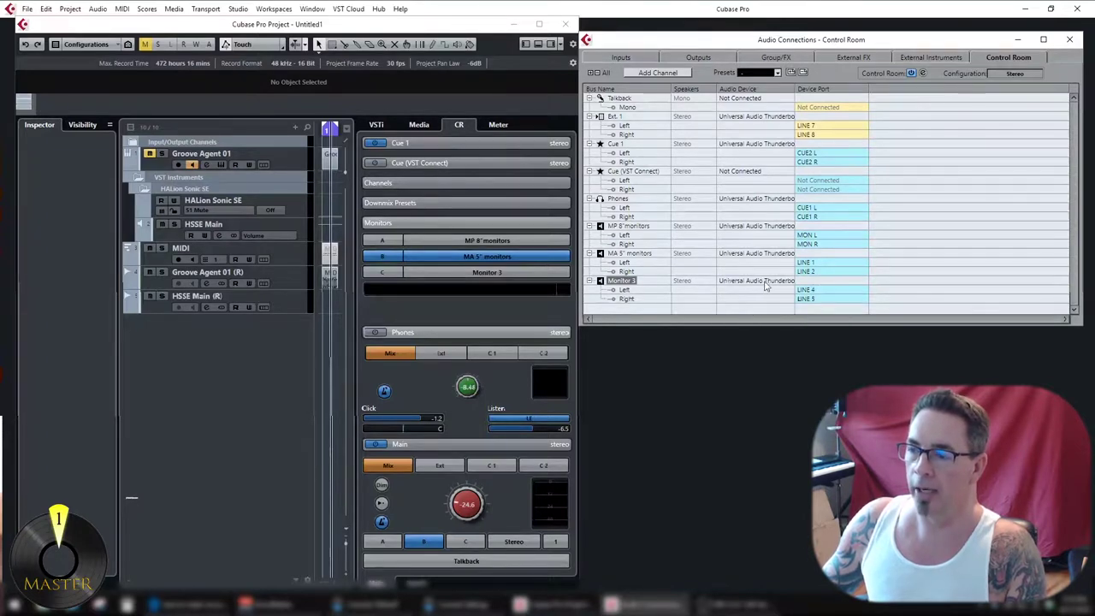
{"action": "left_click", "coordinate": [808, 290]}
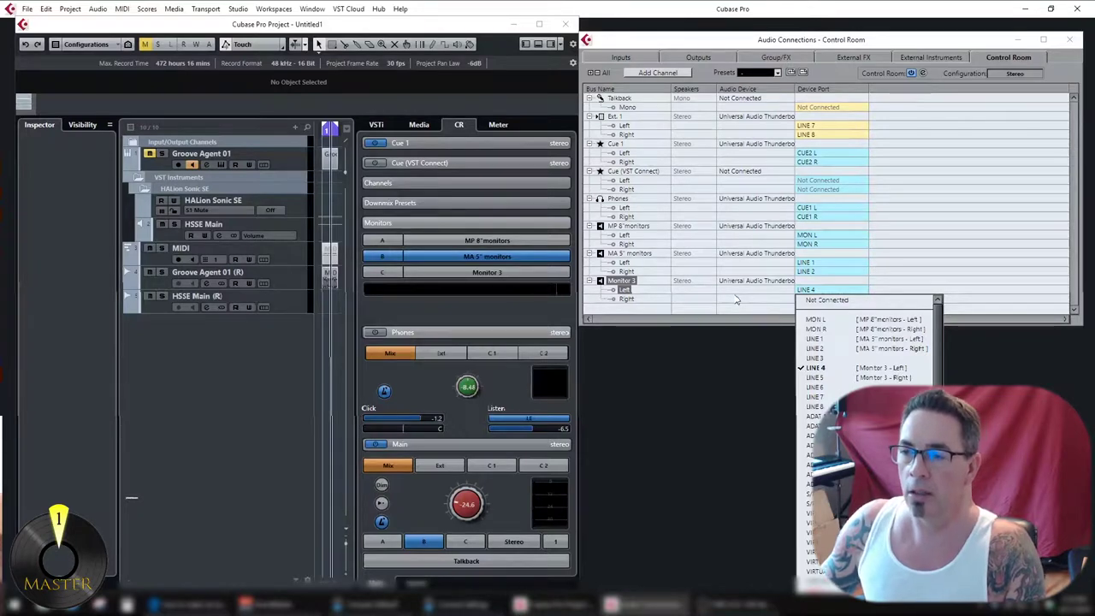
{"action": "left_click", "coordinate": [644, 282]}
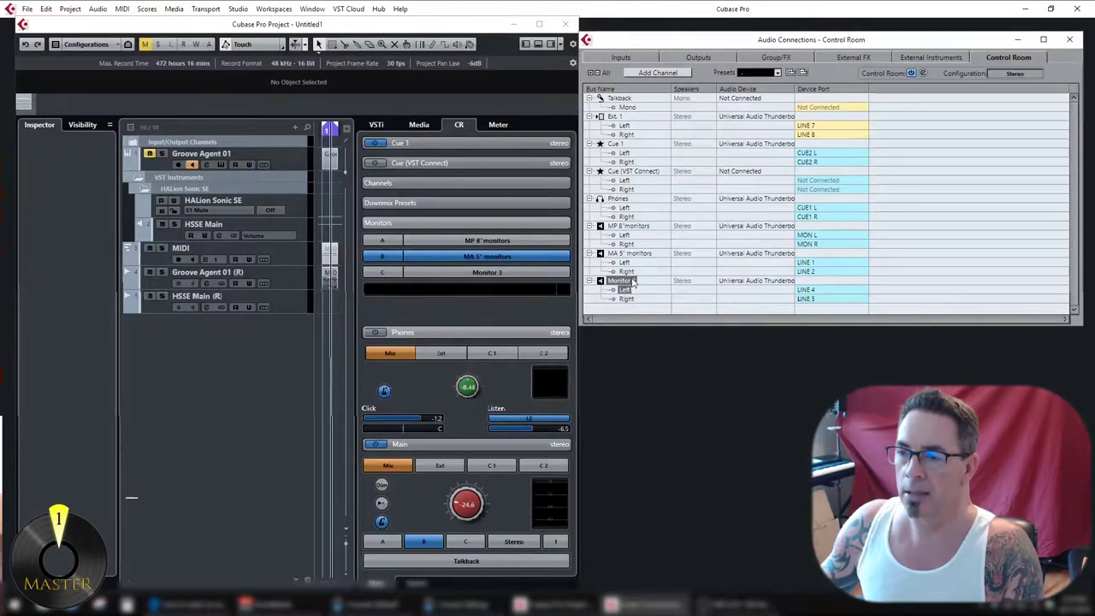
Step: Remove the Monitor 3 channel from the Control Room
{"action": "right_click", "coordinate": [635, 281]}
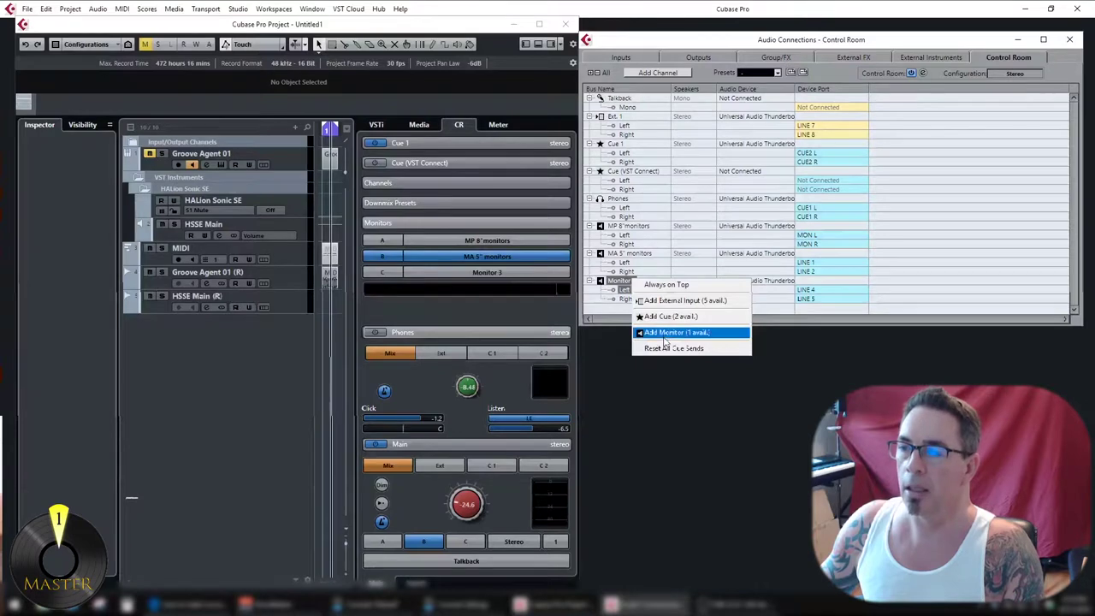
{"action": "left_click", "coordinate": [622, 282]}
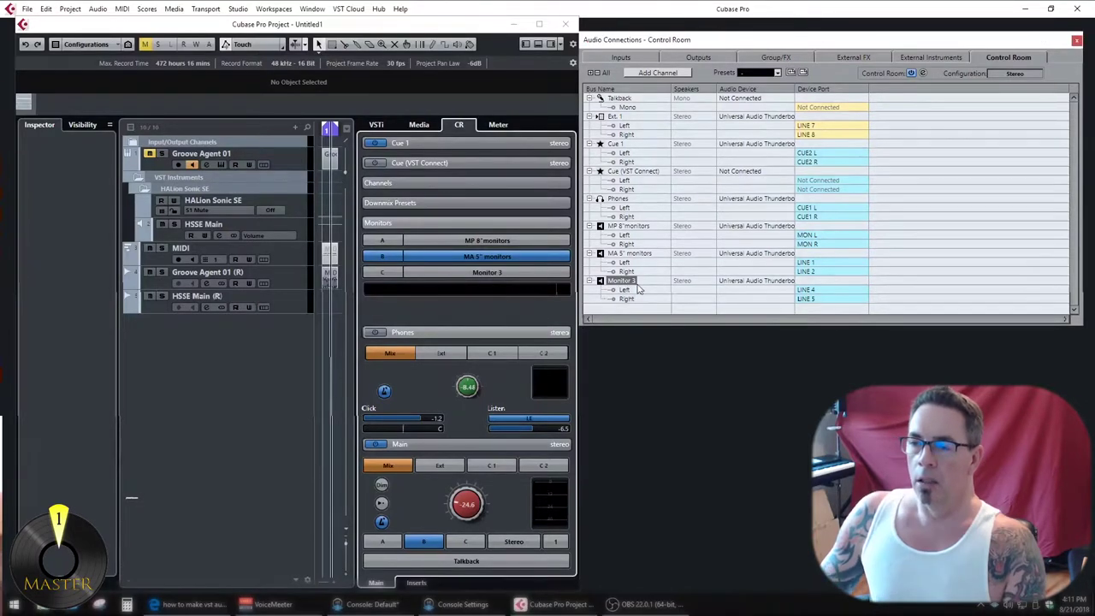
{"action": "right_click", "coordinate": [641, 284]}
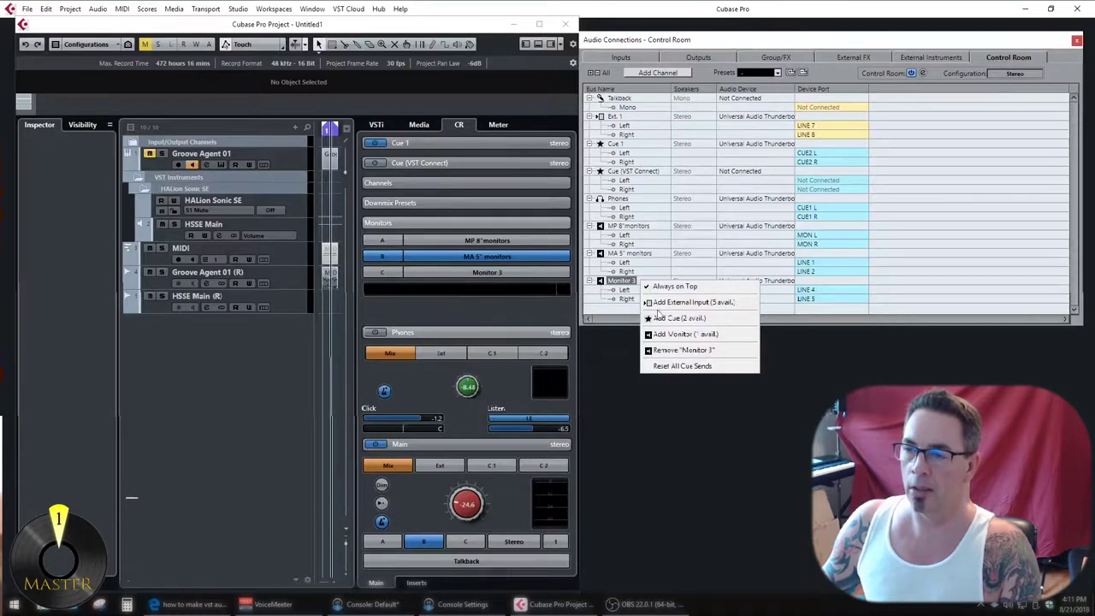
{"action": "left_click", "coordinate": [678, 351]}
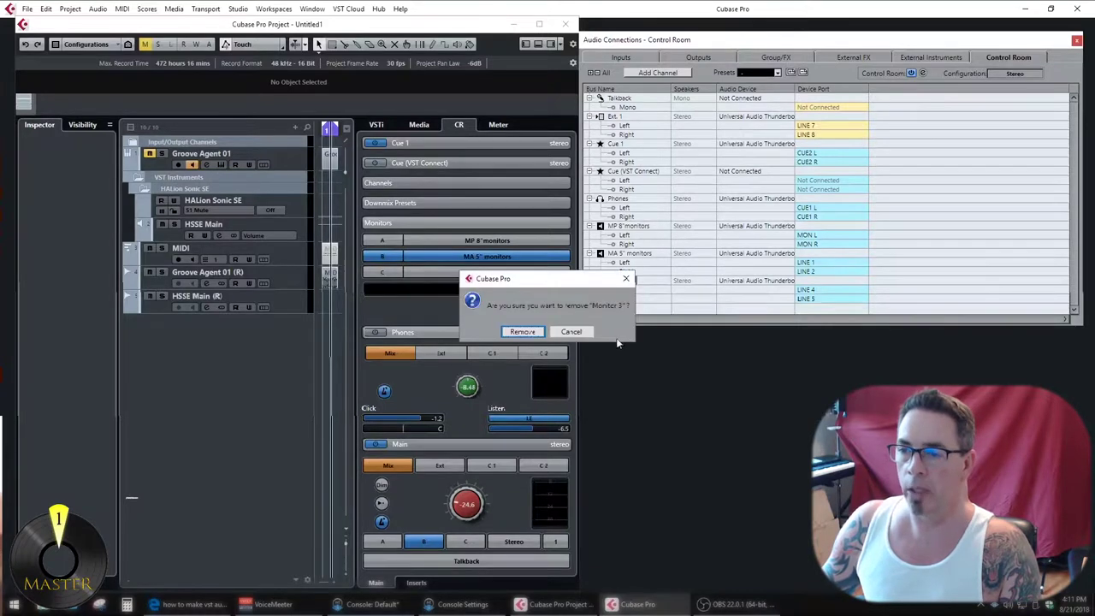
{"action": "left_click", "coordinate": [529, 335]}
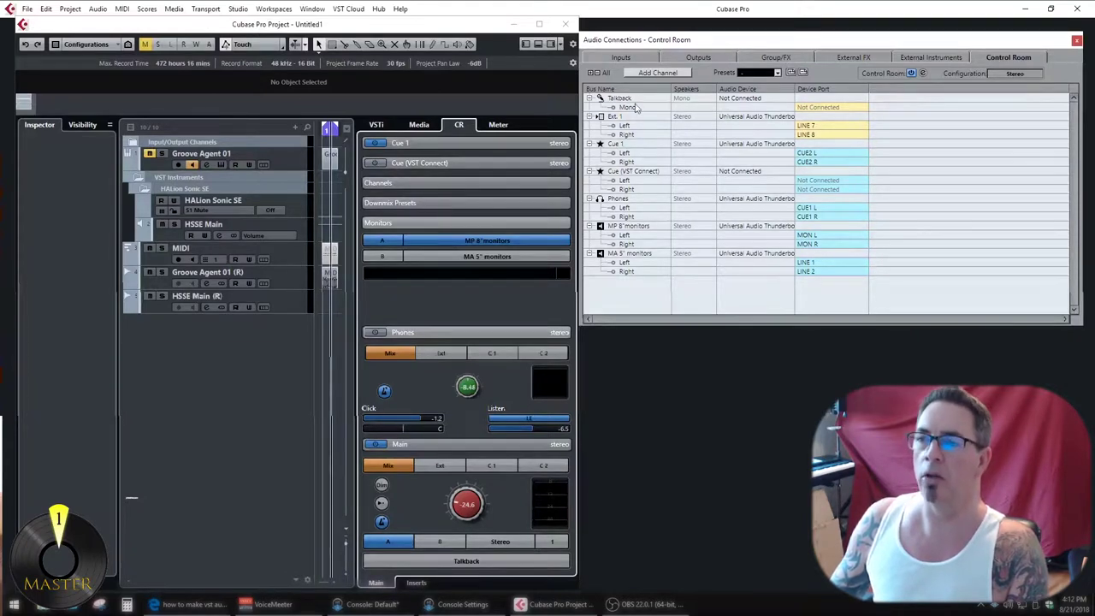
Step: Review which channel types can be added to the Control Room
{"action": "left_click", "coordinate": [657, 73]}
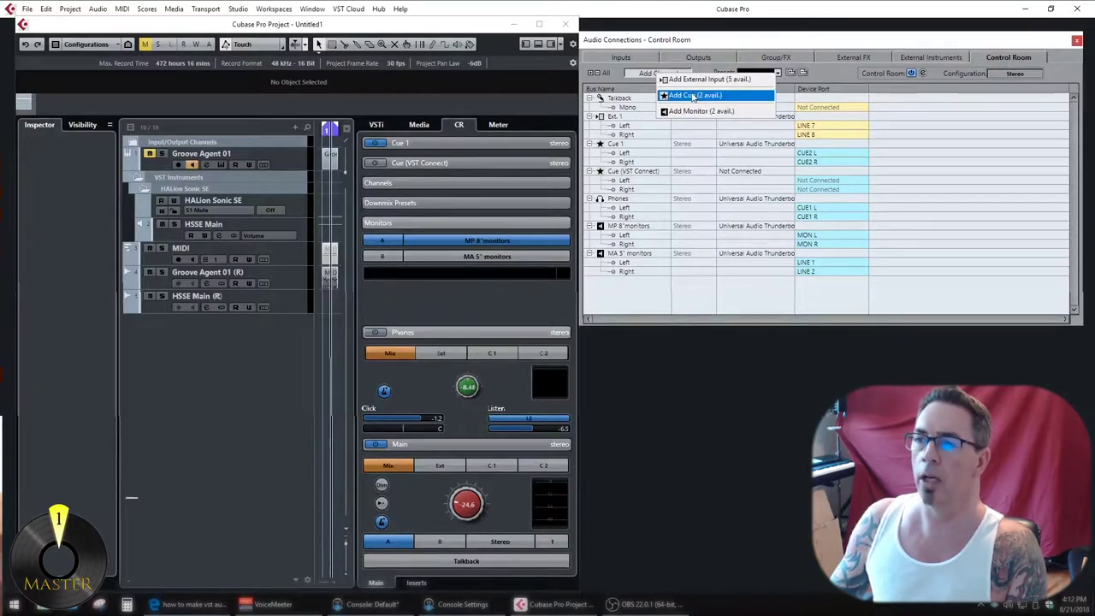
{"action": "left_click", "coordinate": [690, 43]}
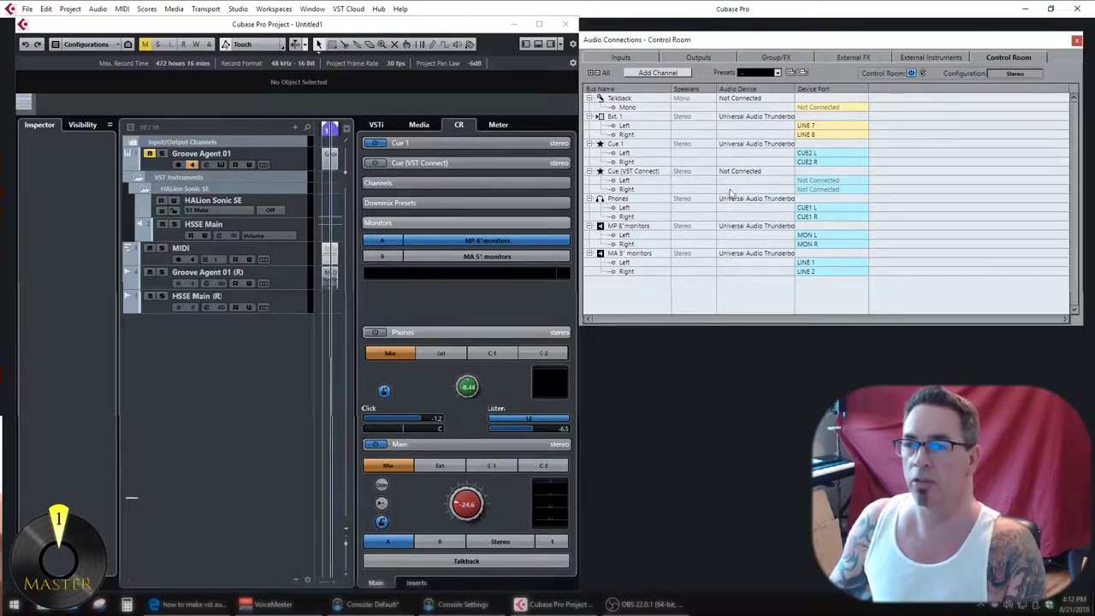
{"action": "left_click", "coordinate": [764, 128]}
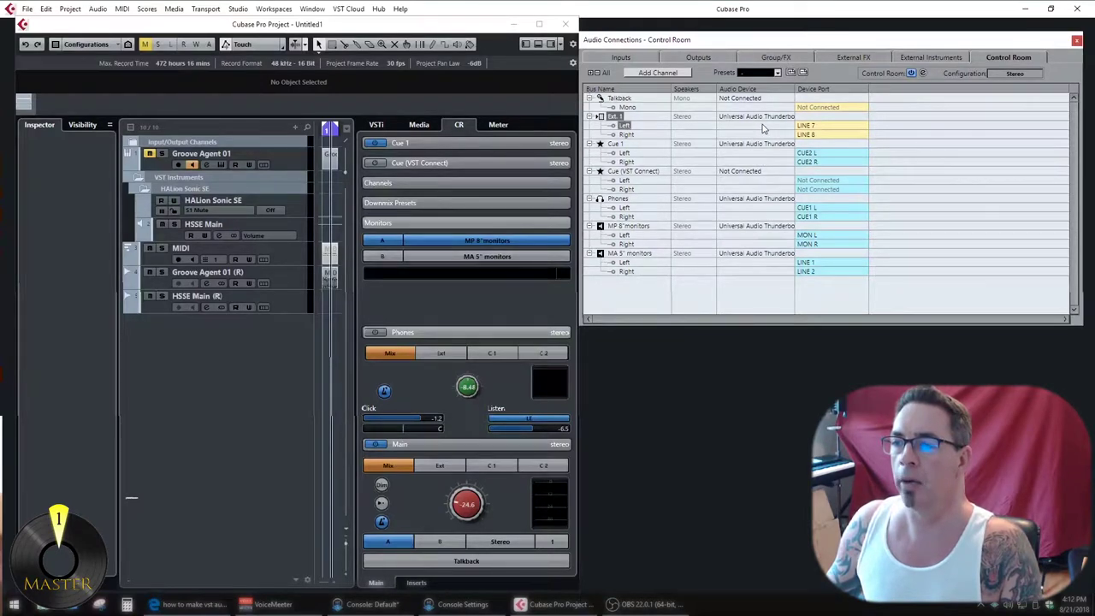
Step: Assign the Universal Audio device to the Talkback channel
{"action": "left_click", "coordinate": [627, 99]}
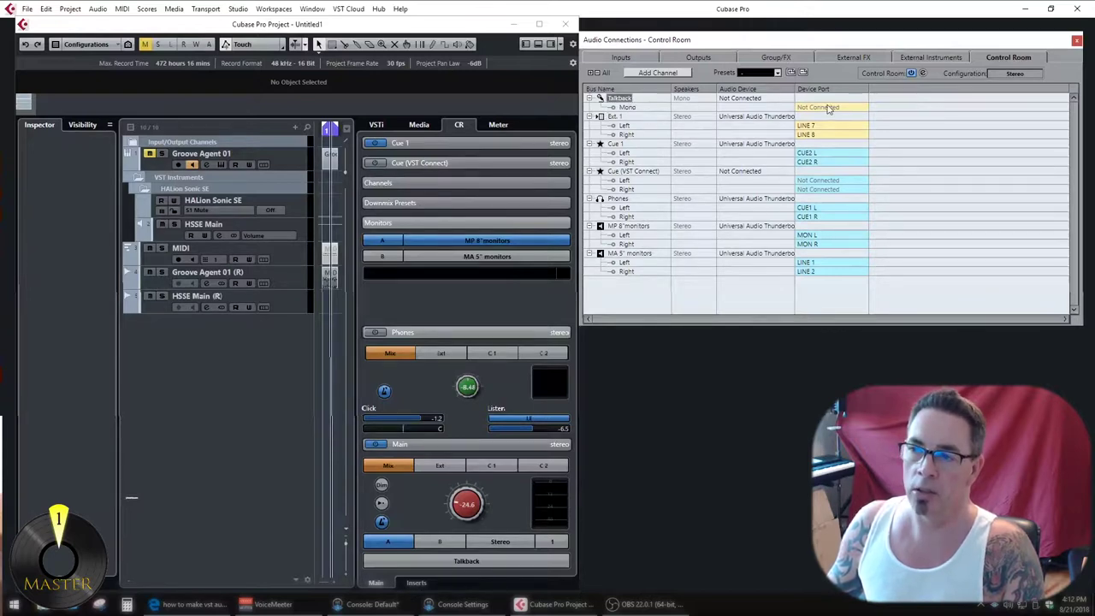
{"action": "left_click", "coordinate": [770, 98]}
{"action": "left_click", "coordinate": [774, 128]}
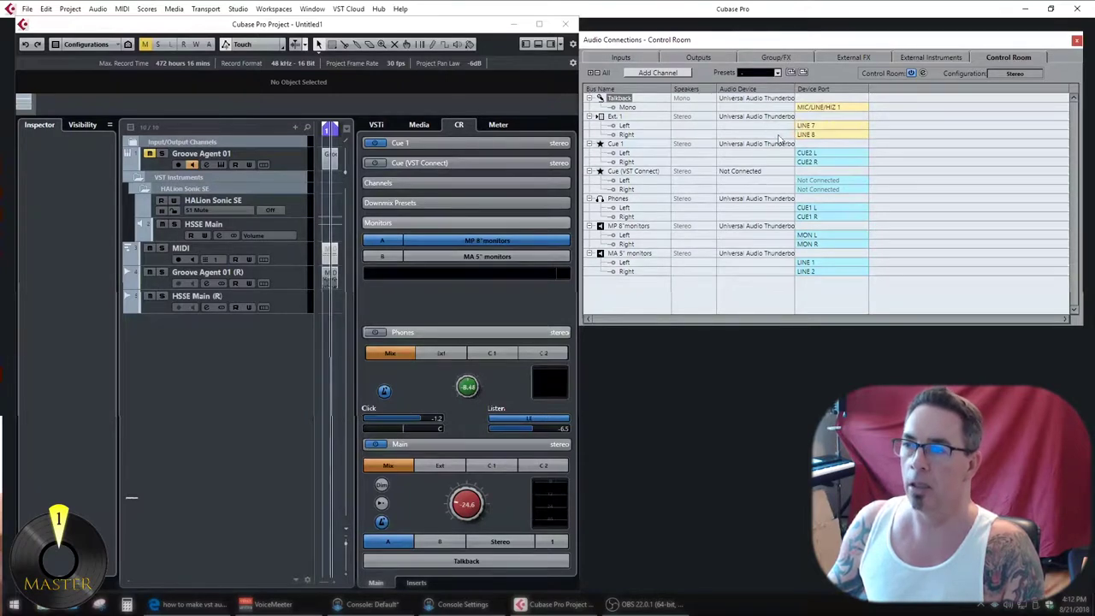
{"action": "double_click", "coordinate": [622, 98]}
{"action": "left_click", "coordinate": [650, 107]}
{"action": "right_click", "coordinate": [649, 97]}
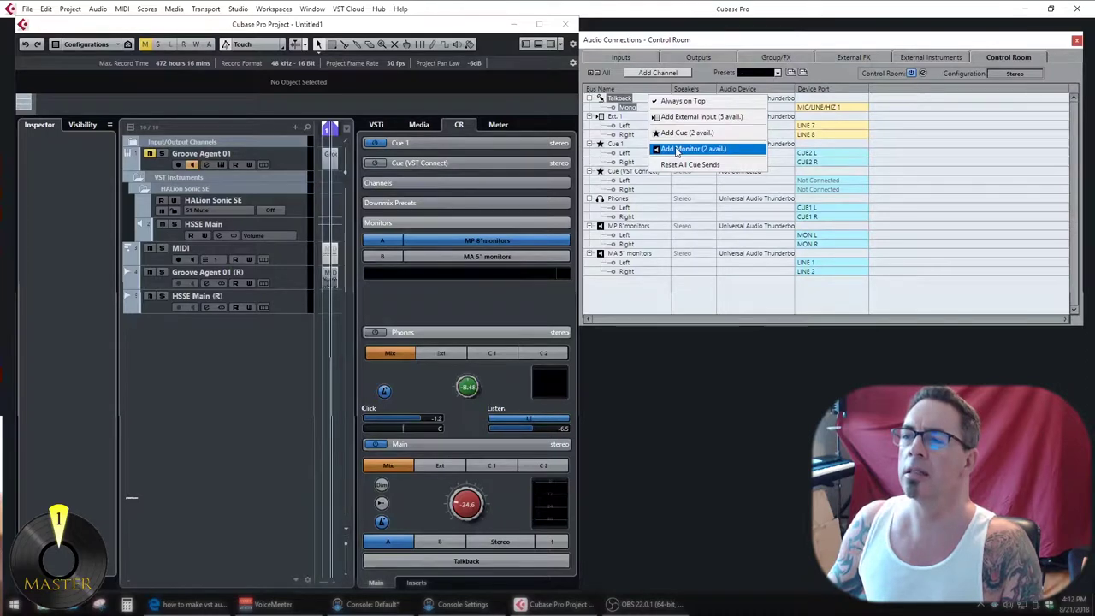
{"action": "left_click", "coordinate": [642, 100]}
{"action": "right_click", "coordinate": [598, 101]}
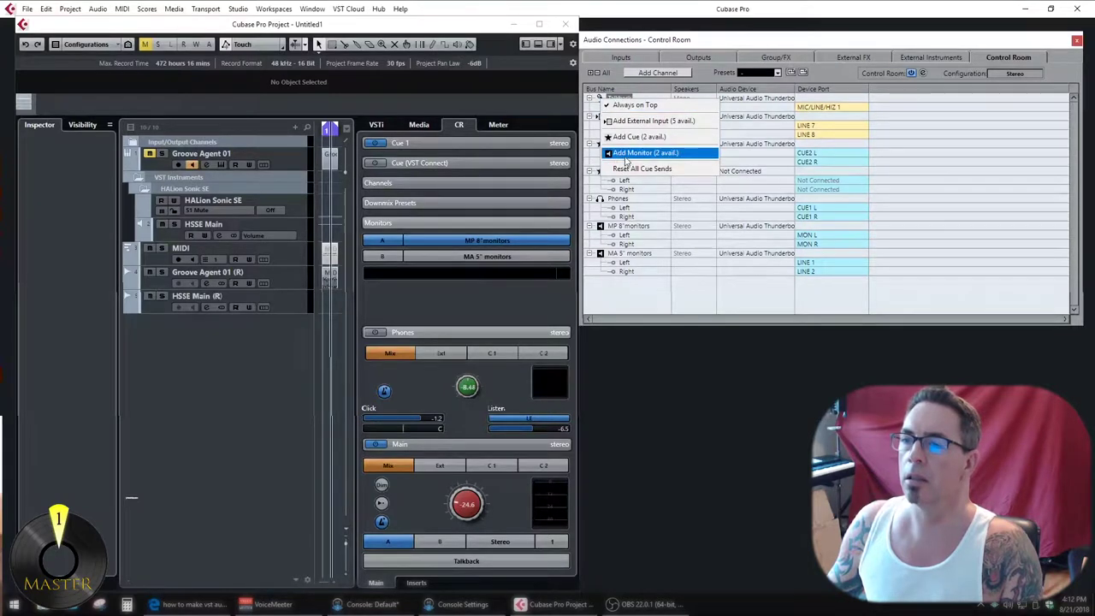
Step: Set the Talkback channel's audio device to Not Connected
{"action": "left_click", "coordinate": [740, 102]}
{"action": "left_click", "coordinate": [741, 102]}
{"action": "left_click", "coordinate": [740, 108]}
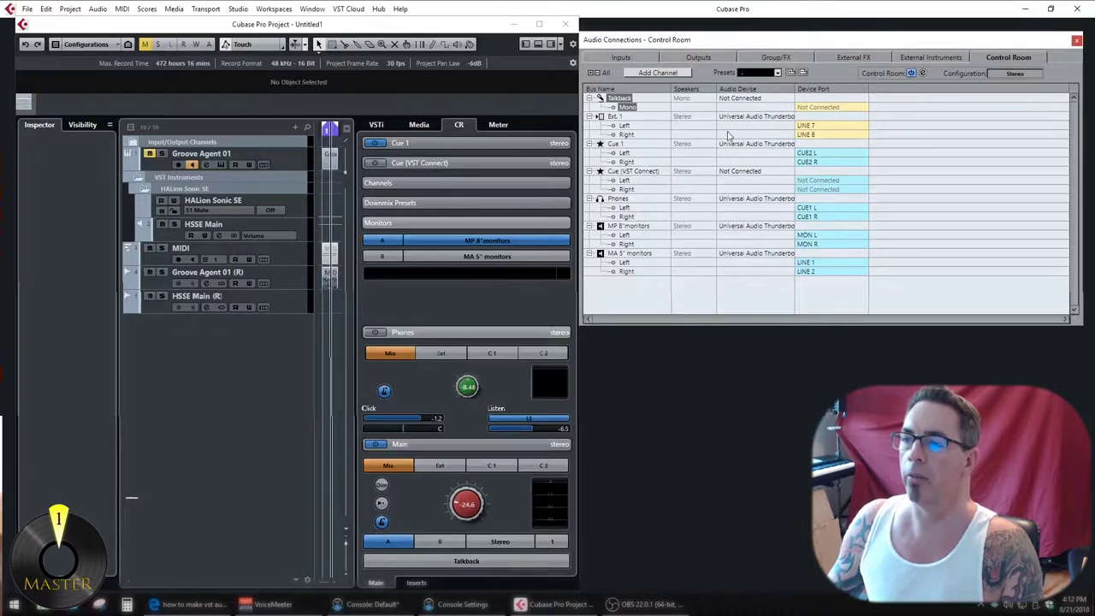
Step: Check which channel types can still be added to the Control Room
{"action": "left_click", "coordinate": [618, 118]}
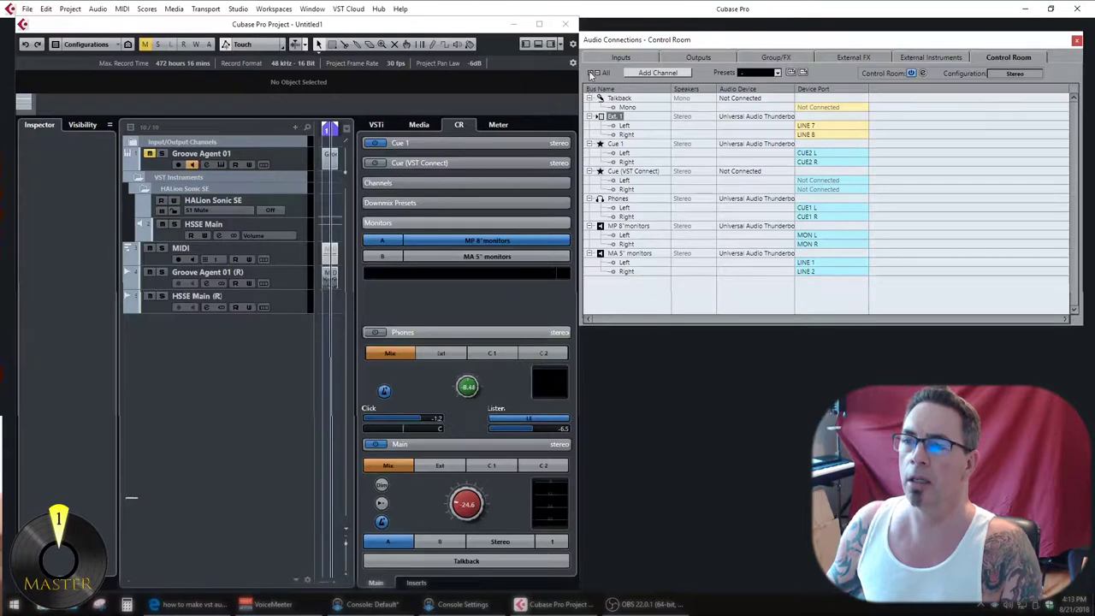
{"action": "left_click", "coordinate": [674, 73]}
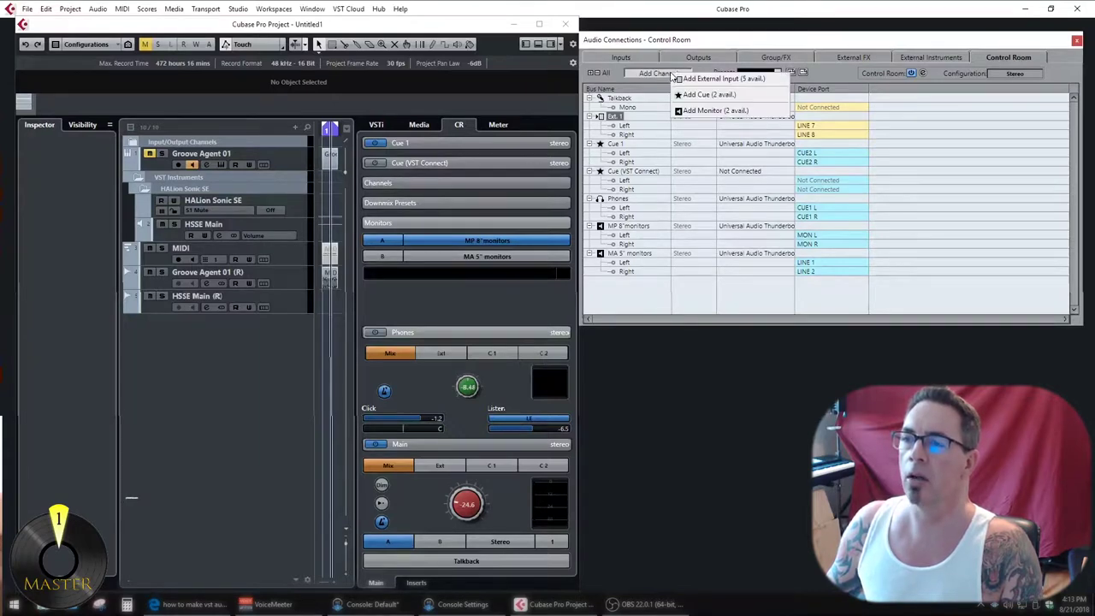
{"action": "left_click", "coordinate": [727, 41]}
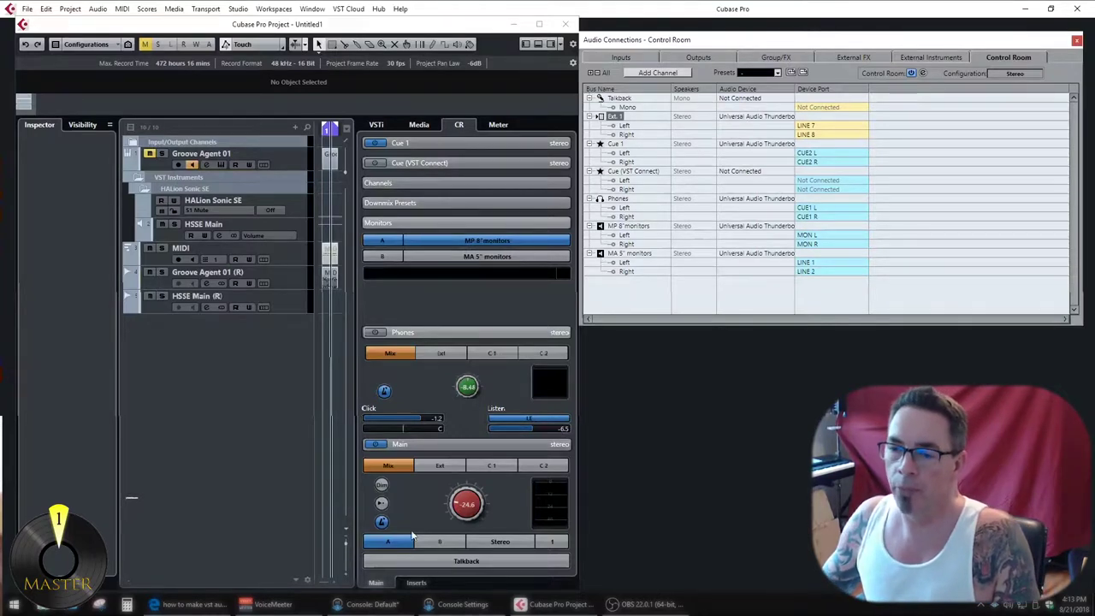
Step: Switch the Control Room's Main source from the mix to the external input
{"action": "left_click", "coordinate": [440, 467]}
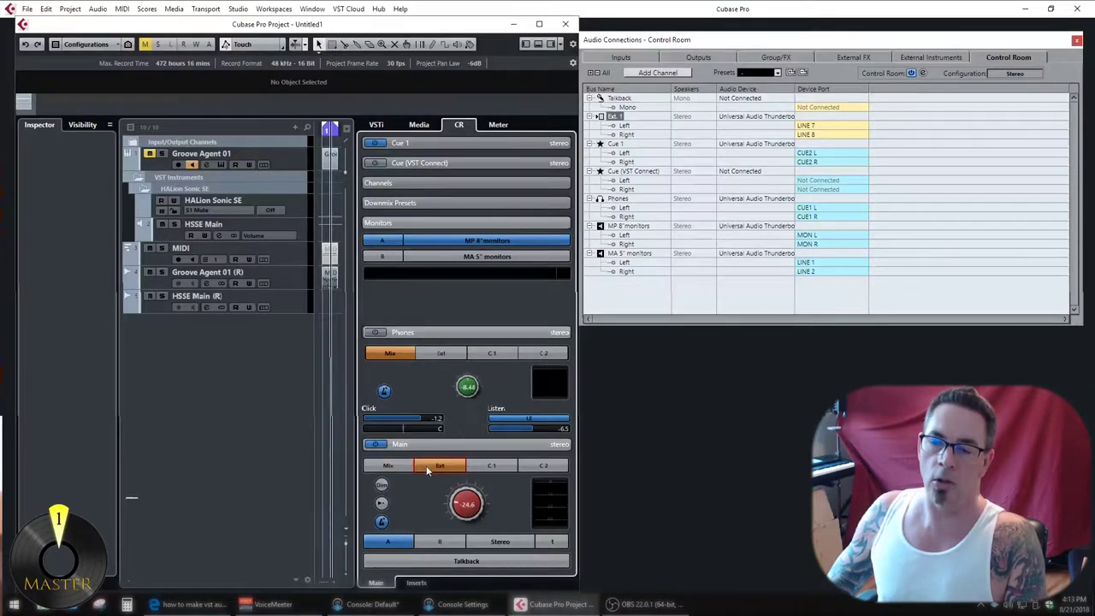
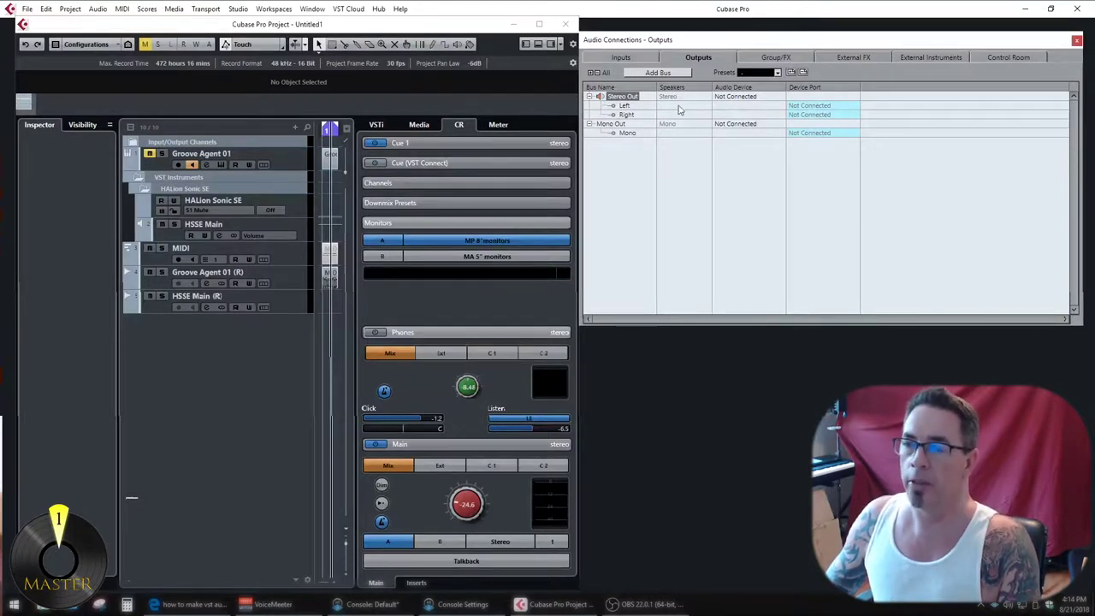
Step: Assign the Stereo Out bus to Universal Audio Thunderbolt, with MON L as its left port and MON R as its right port
{"action": "left_click", "coordinate": [739, 100]}
{"action": "left_click", "coordinate": [750, 125]}
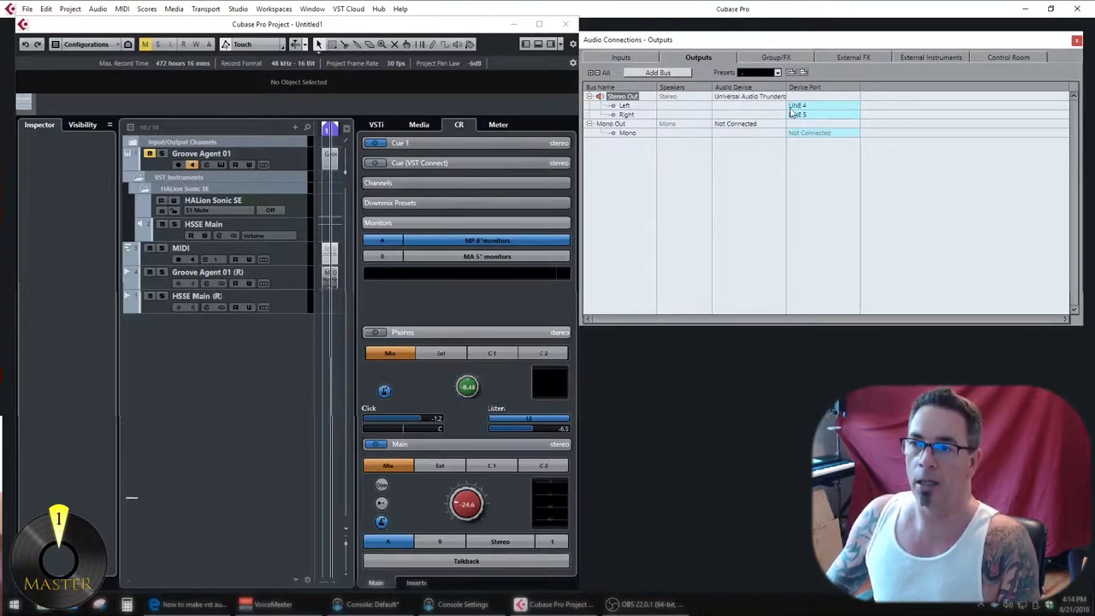
{"action": "left_click", "coordinate": [799, 107]}
{"action": "left_click", "coordinate": [805, 134]}
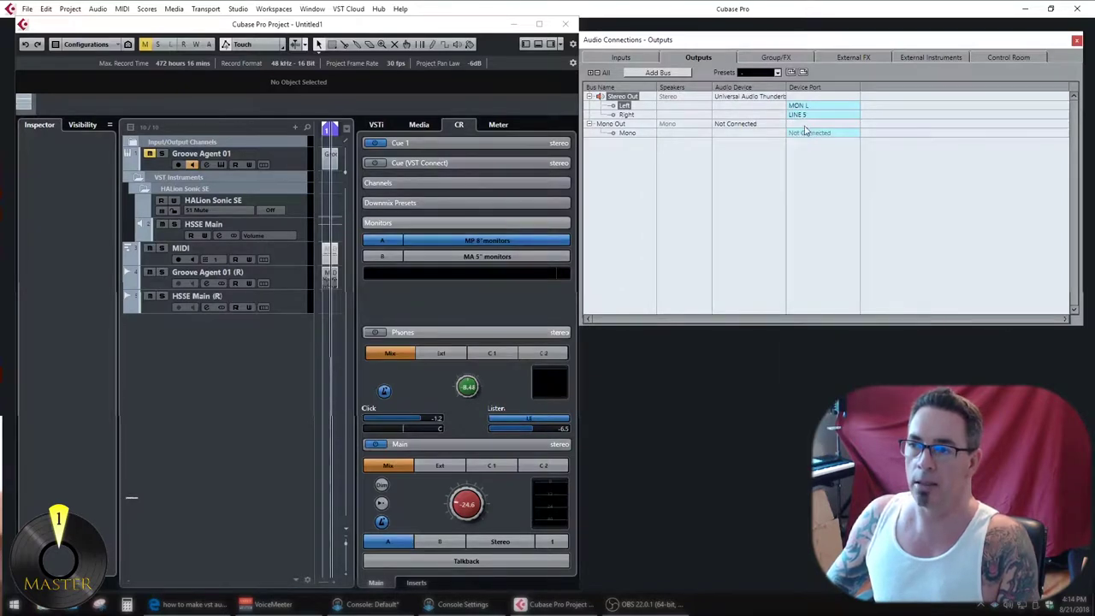
{"action": "left_click", "coordinate": [804, 116]}
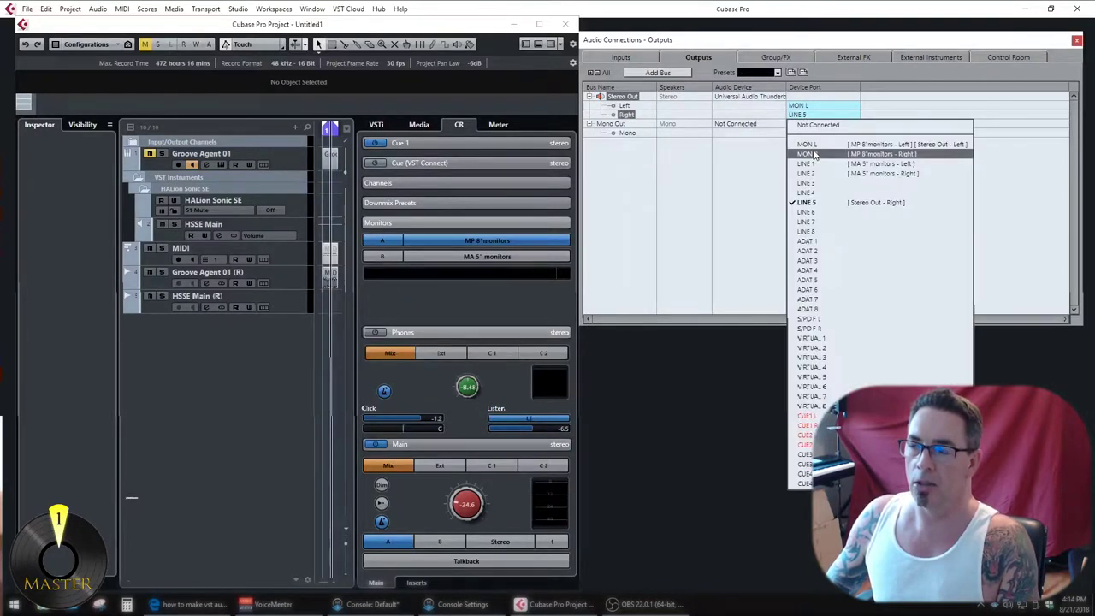
{"action": "left_click", "coordinate": [810, 149]}
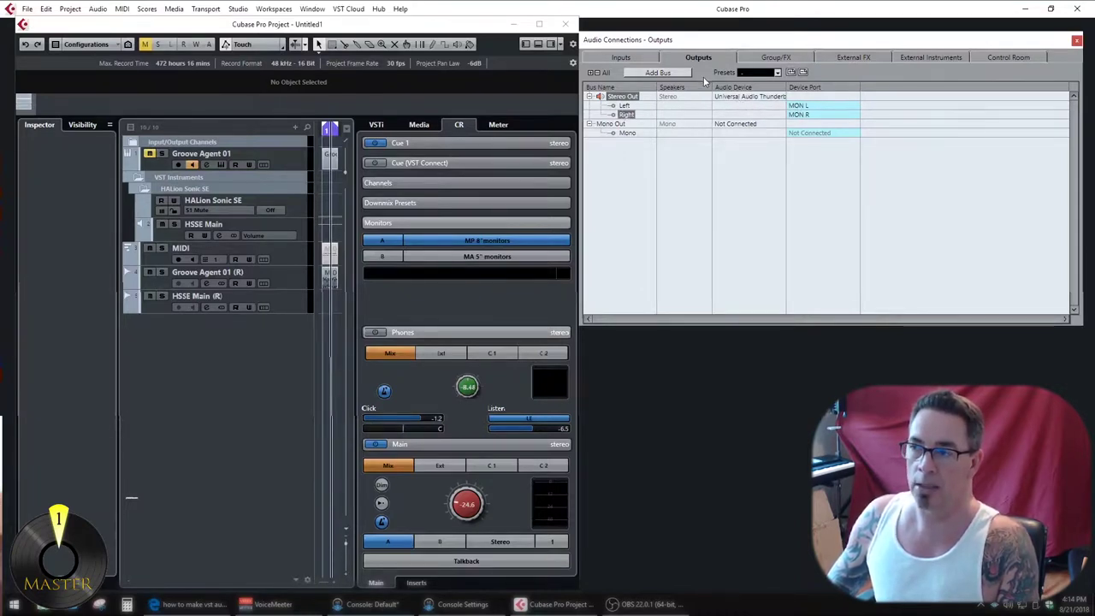
Step: Compare the Control Room's port assignments with the outputs and set the Stereo Out bus's audio device to Not Connected
{"action": "left_click", "coordinate": [1011, 59]}
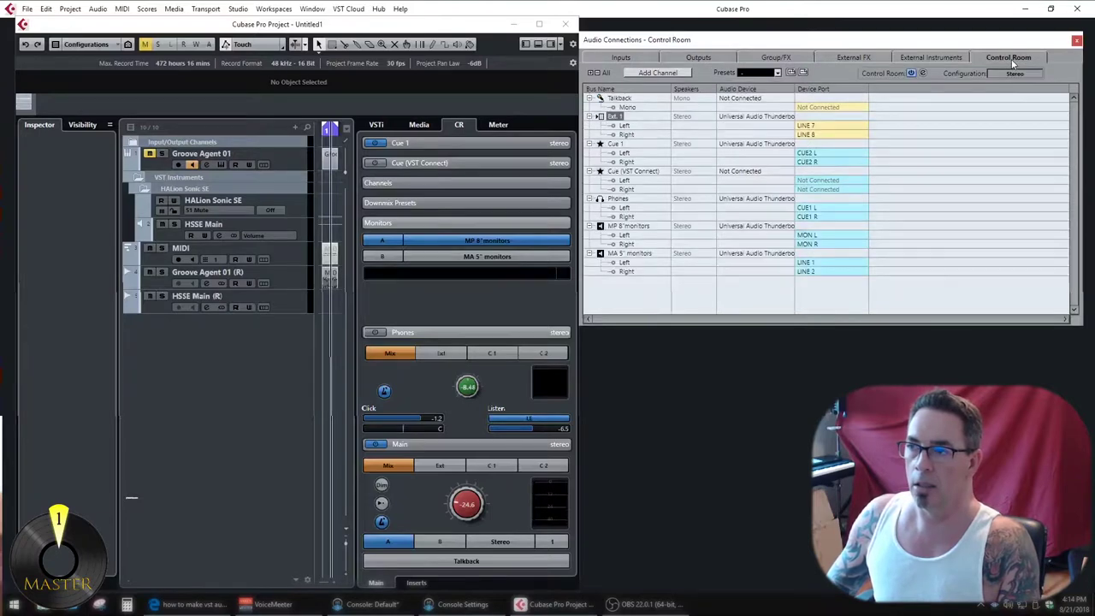
{"action": "left_click", "coordinate": [700, 58]}
{"action": "left_click", "coordinate": [747, 100]}
{"action": "left_click", "coordinate": [745, 109]}
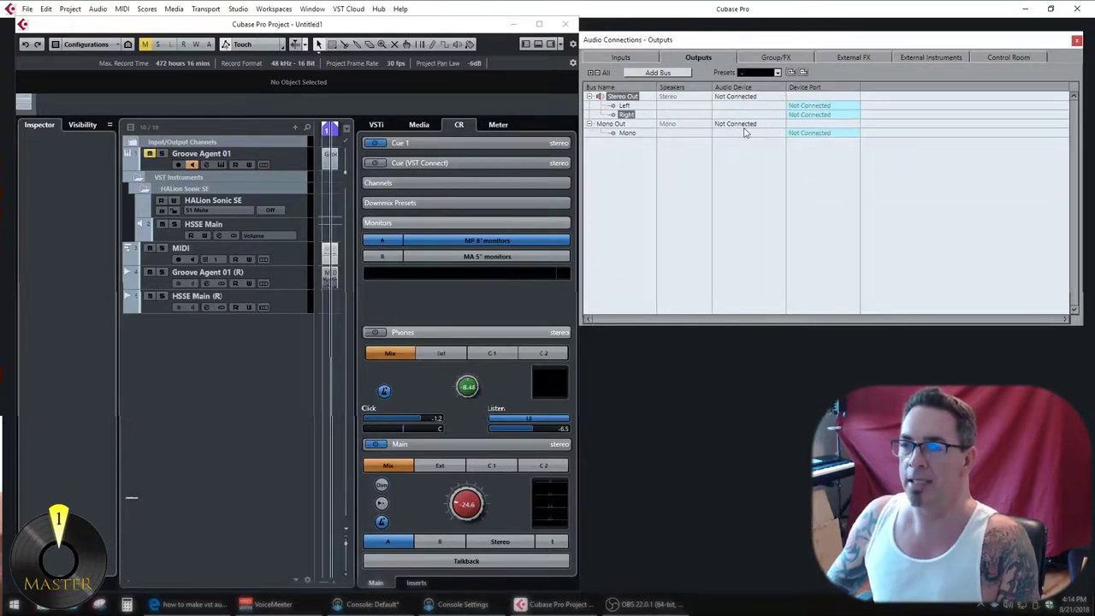
Step: Enable Exclusive Device Ports for Monitor Channels in the VST Control Room preferences
{"action": "left_click", "coordinate": [28, 8]}
{"action": "left_click", "coordinate": [65, 256]}
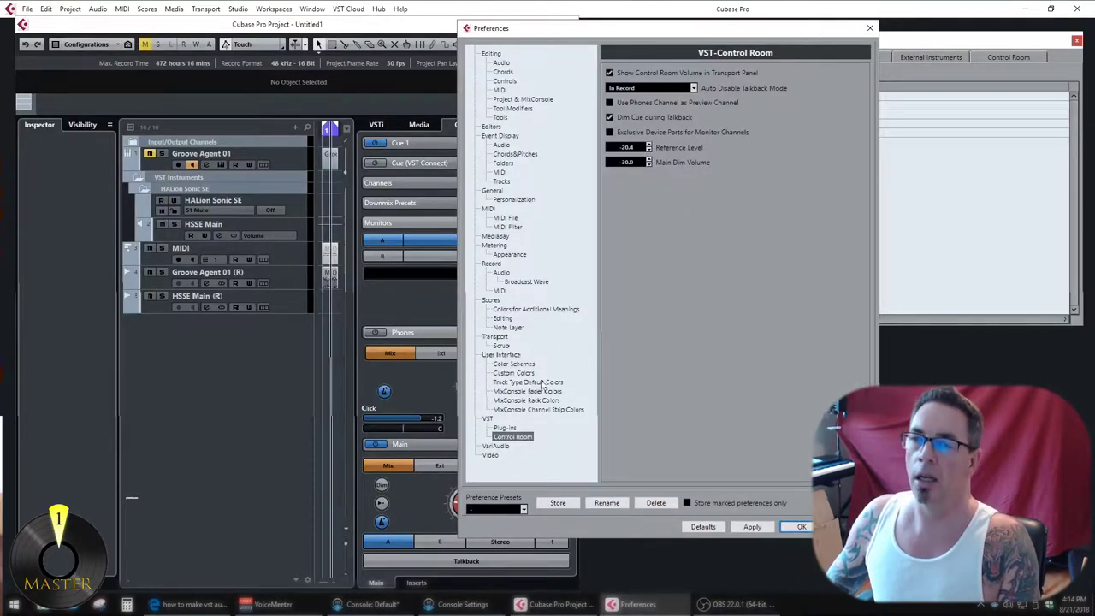
{"action": "left_click_drag", "start_coordinate": [661, 29], "coordinate": [632, 74]}
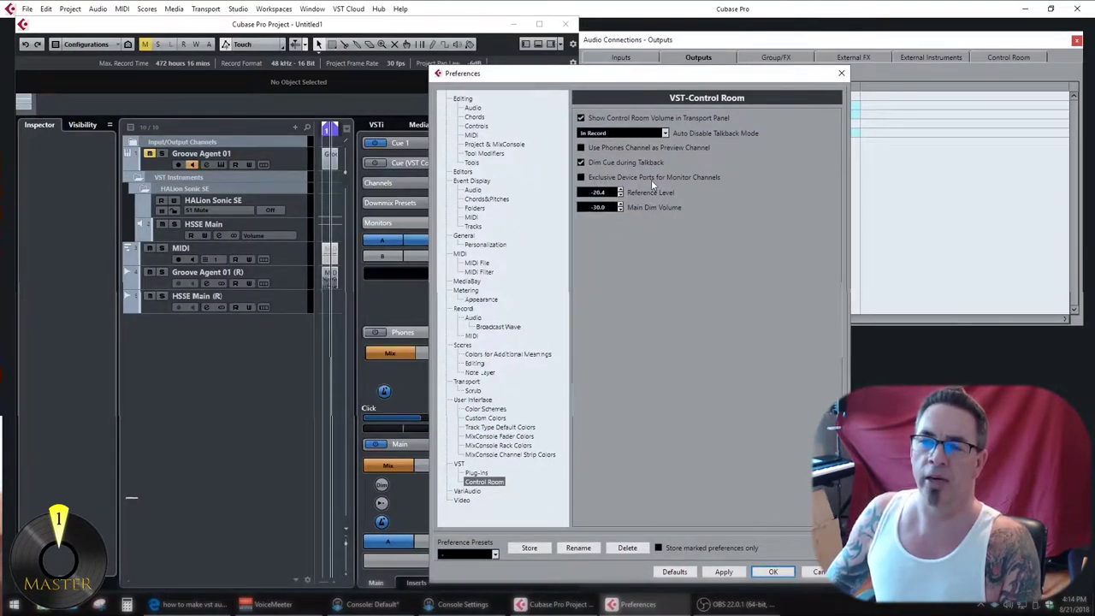
{"action": "left_click", "coordinate": [581, 177]}
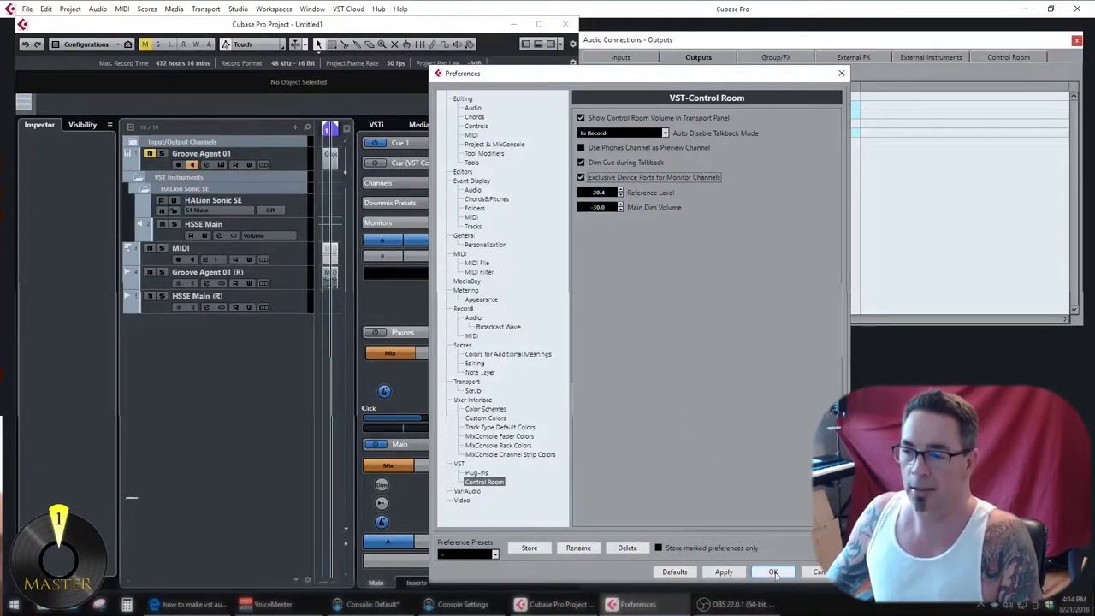
{"action": "left_click", "coordinate": [773, 572]}
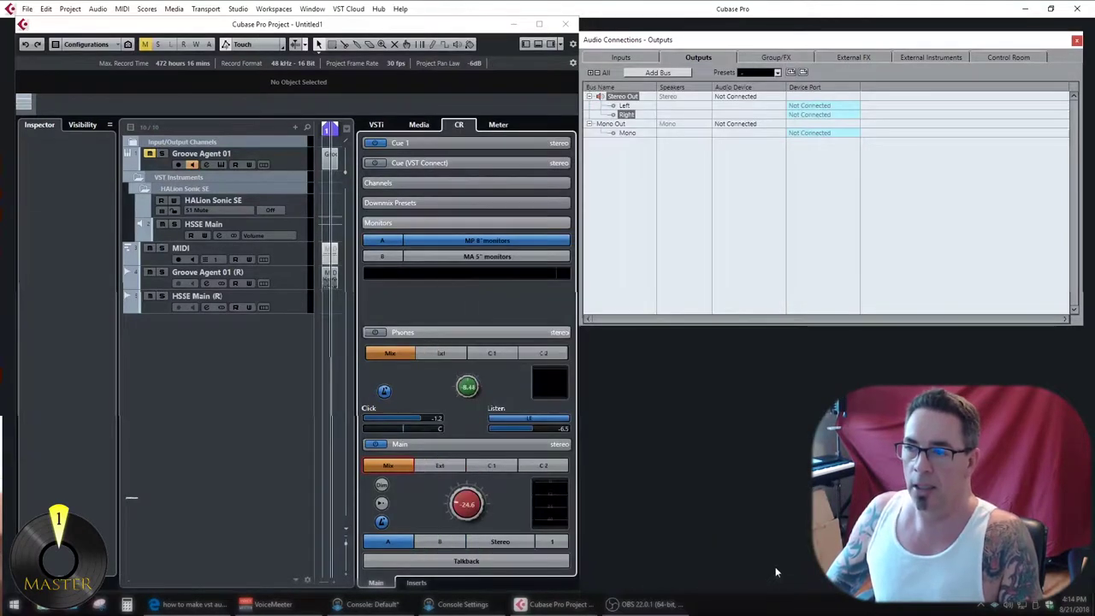
Step: Try to route Stereo Out's left channel to MON L on Universal Audio Thunderbolt, and return the bus to Not Connected
{"action": "left_click", "coordinate": [748, 97]}
{"action": "left_click", "coordinate": [763, 132]}
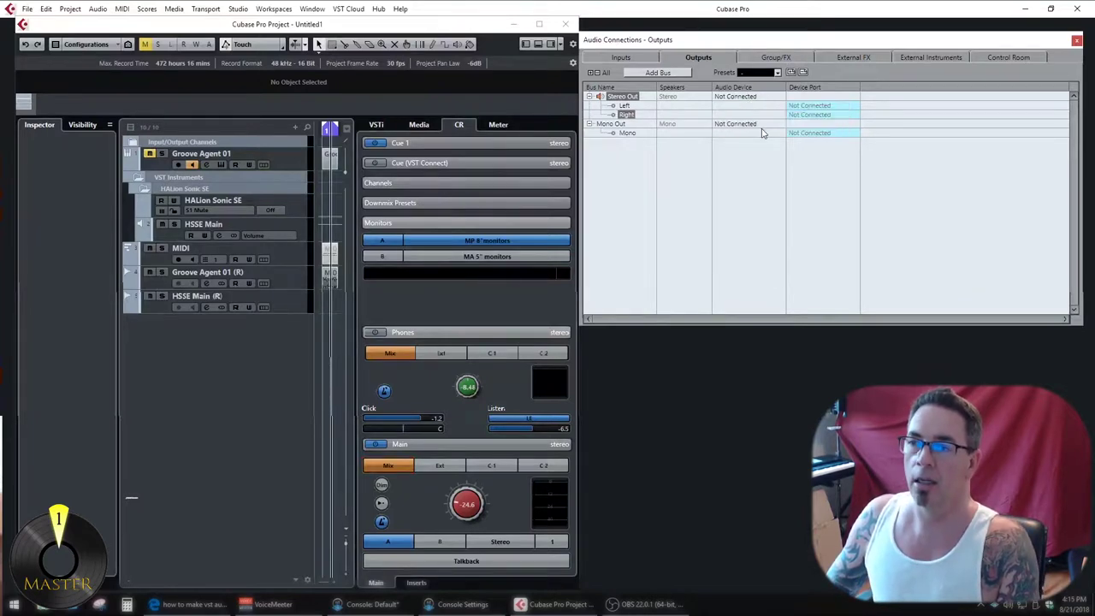
{"action": "left_click", "coordinate": [799, 105]}
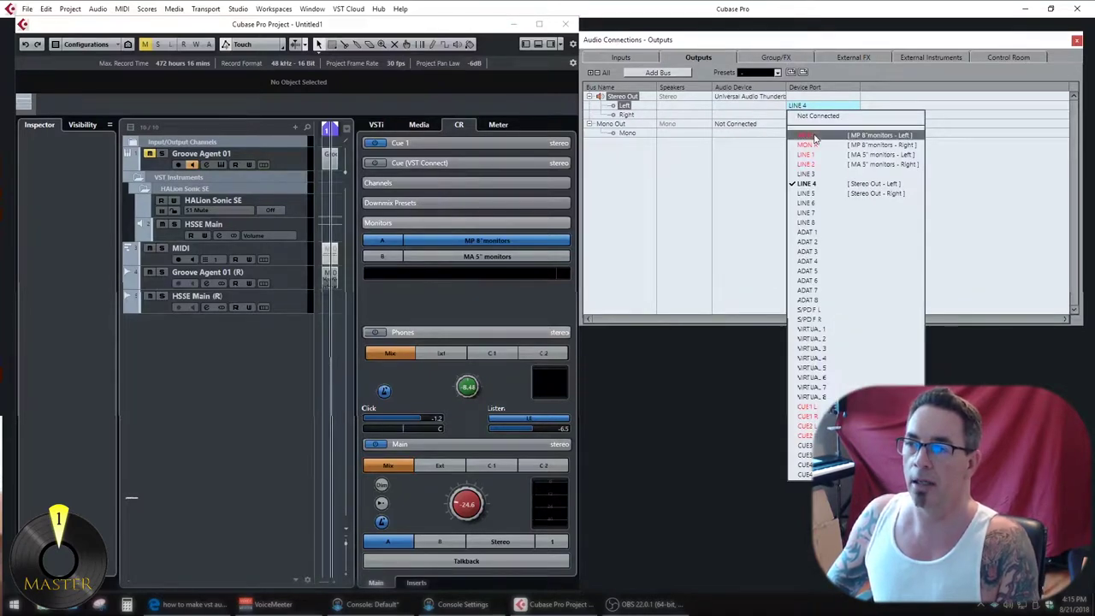
{"action": "left_click", "coordinate": [815, 136]}
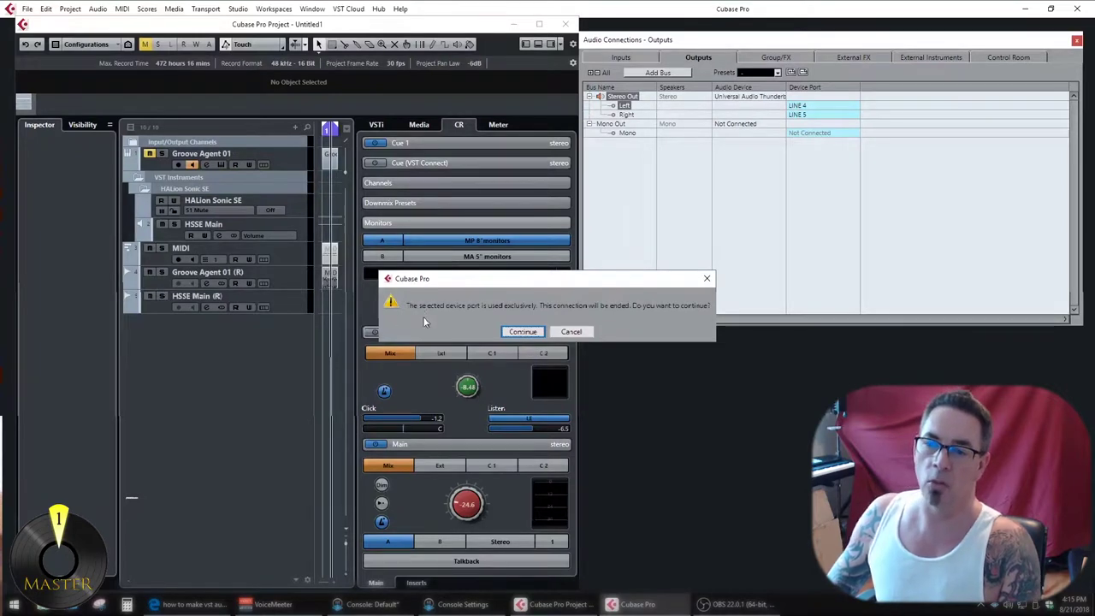
{"action": "left_click", "coordinate": [572, 332]}
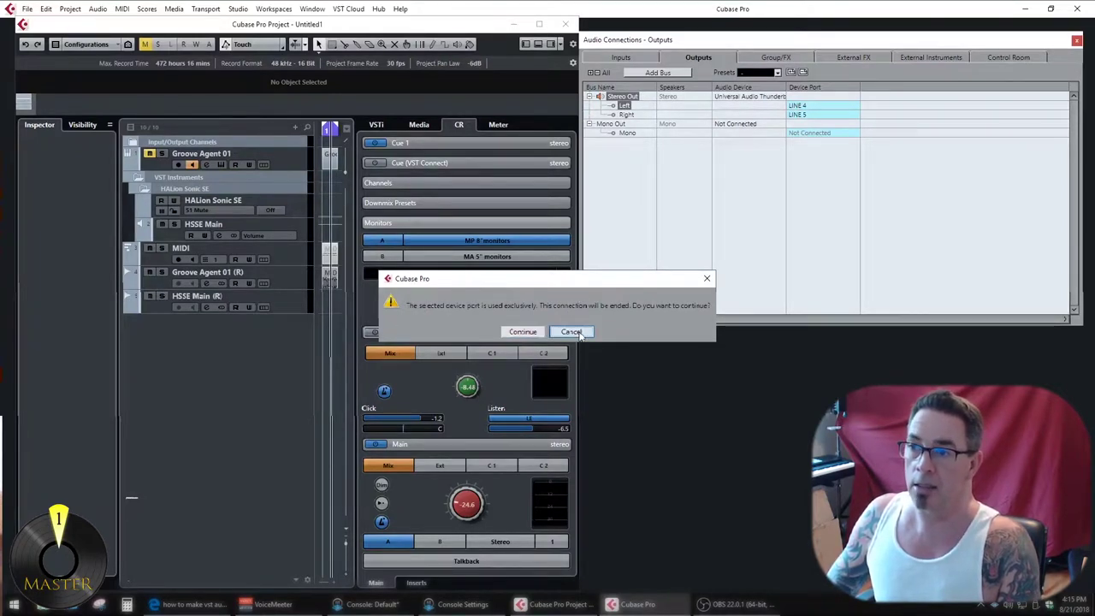
{"action": "left_click", "coordinate": [749, 98]}
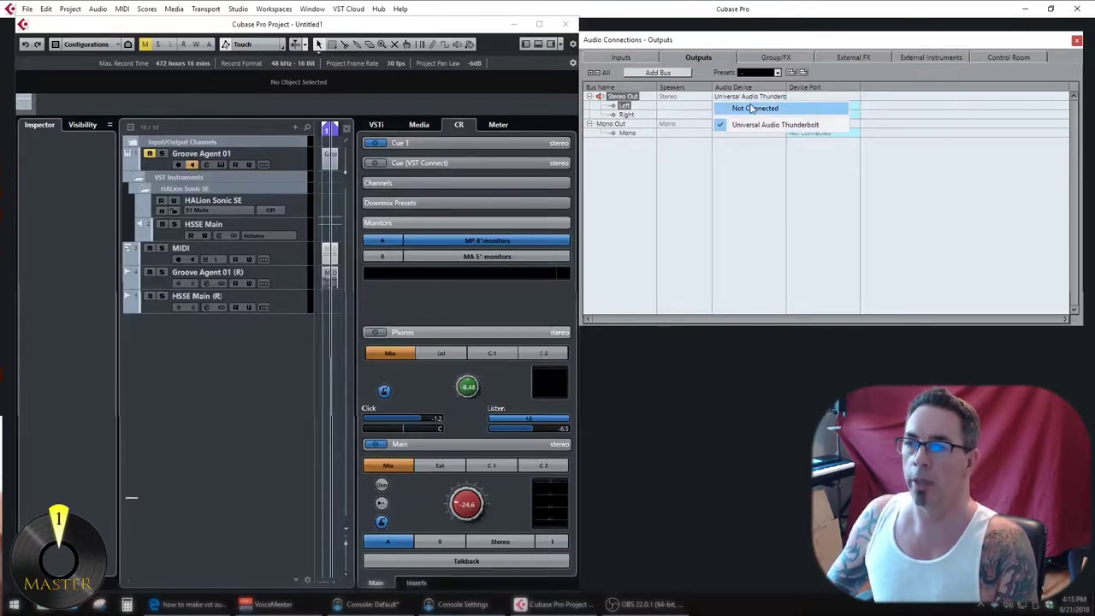
{"action": "left_click", "coordinate": [751, 109]}
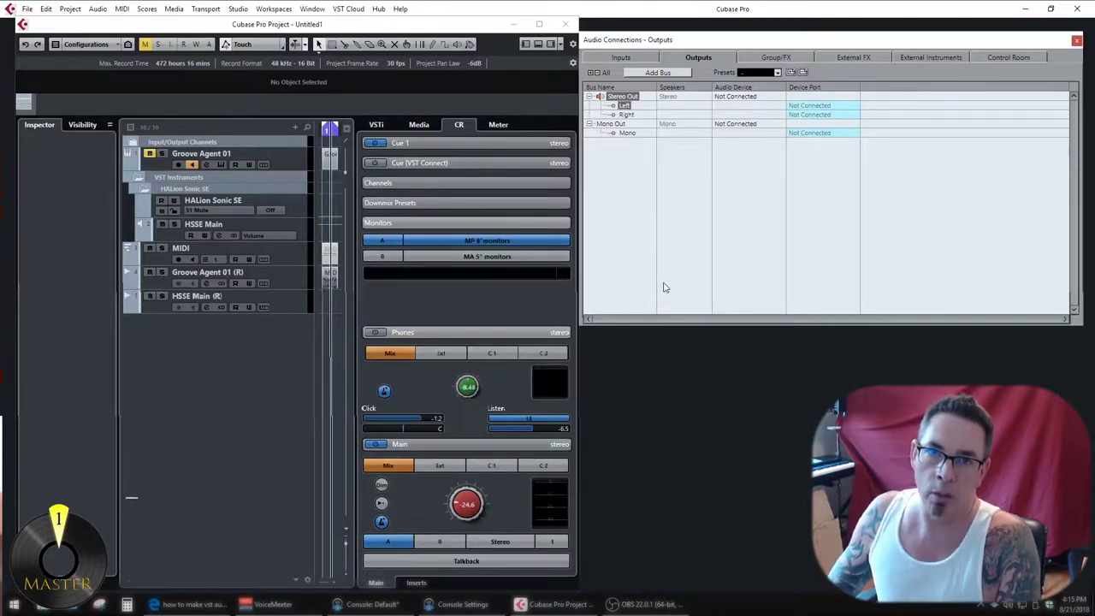
Step: Disable Exclusive Device Ports for Monitor Channels in the VST Control Room preferences and apply the change
{"action": "left_click", "coordinate": [27, 9]}
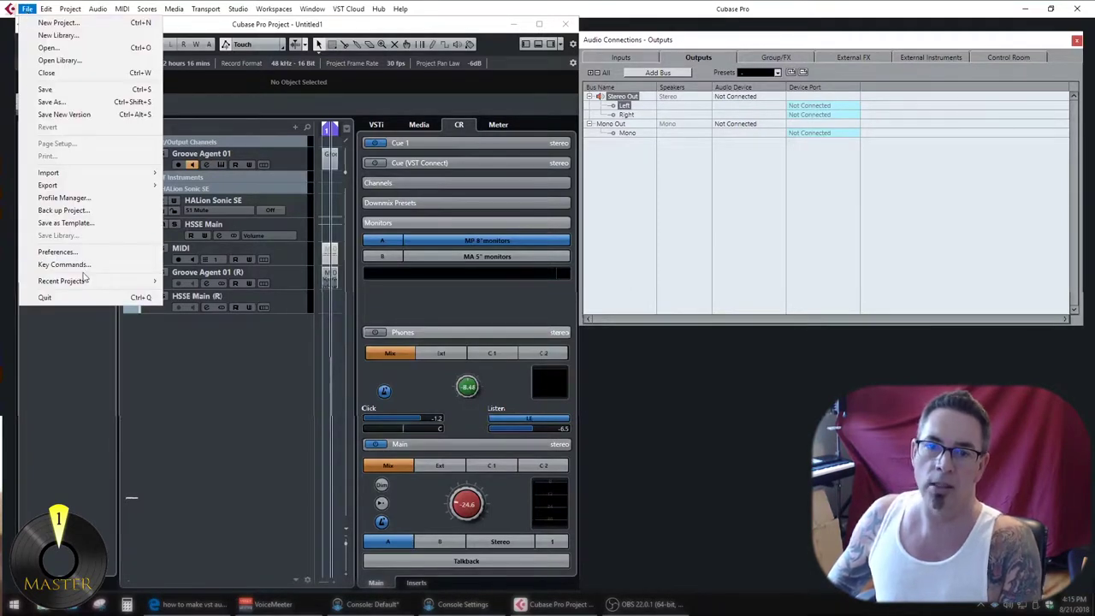
{"action": "left_click", "coordinate": [62, 251]}
{"action": "left_click", "coordinate": [604, 149]}
{"action": "left_click", "coordinate": [585, 178]}
{"action": "left_click", "coordinate": [724, 571]}
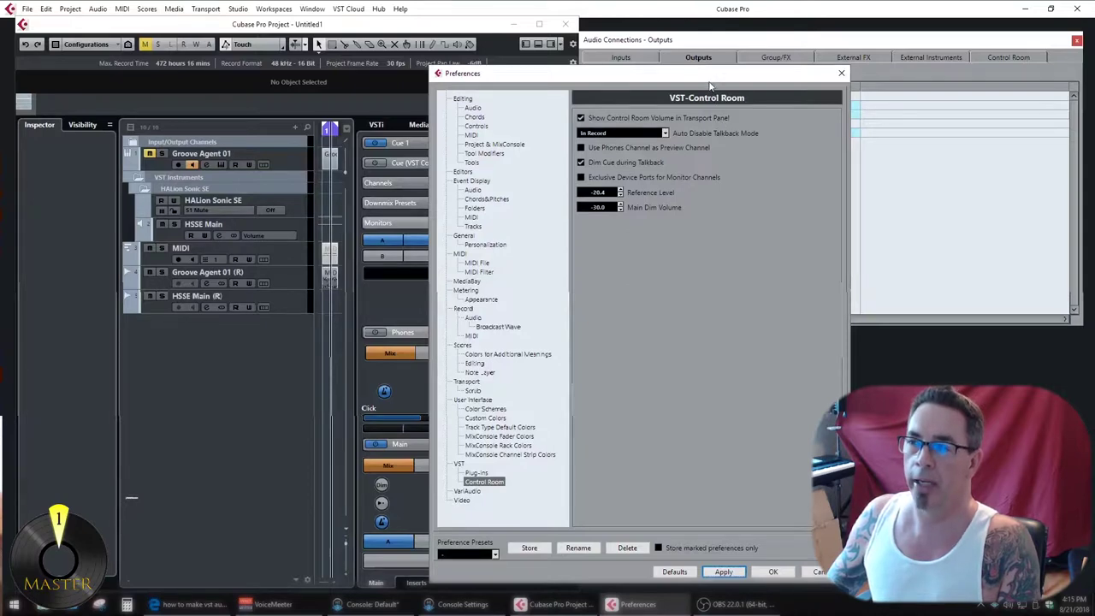
{"action": "left_click_drag", "start_coordinate": [707, 83], "coordinate": [684, 31]}
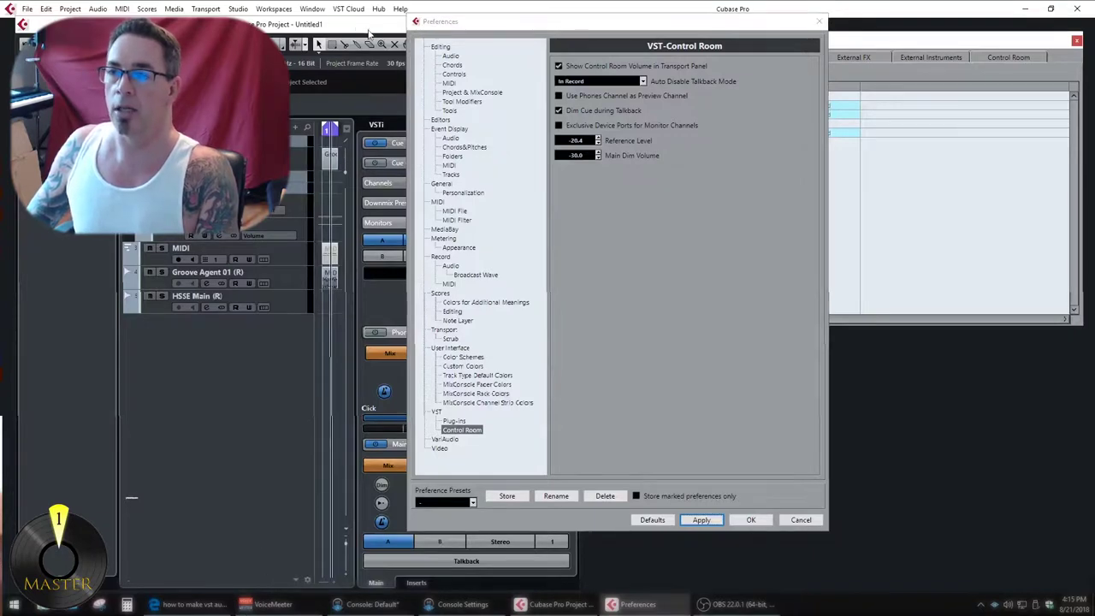
{"action": "left_click", "coordinate": [749, 519]}
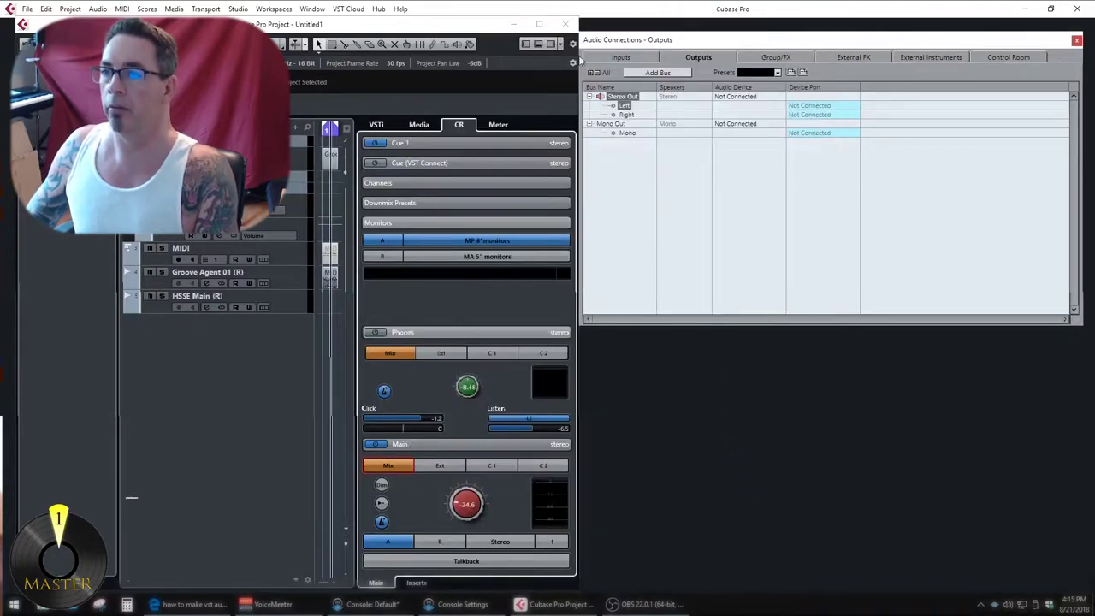
Step: Maximize the project window and use the floating Transport panel's Control Room volume to set the main level to about -10.5, hiding the panel when done
{"action": "double_click", "coordinate": [541, 26]}
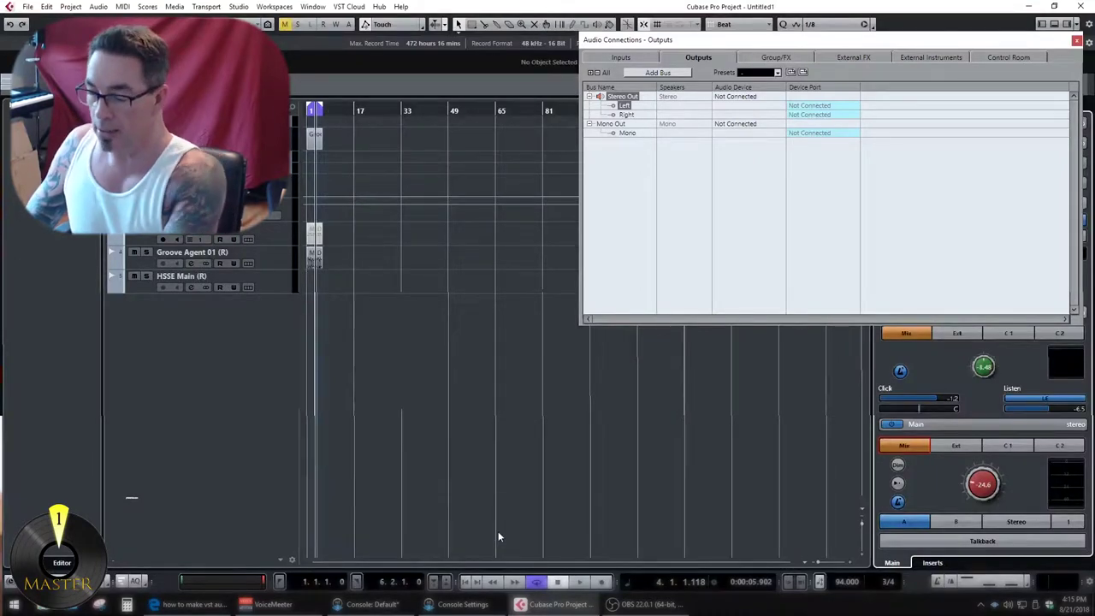
{"action": "key", "text": "F2"}
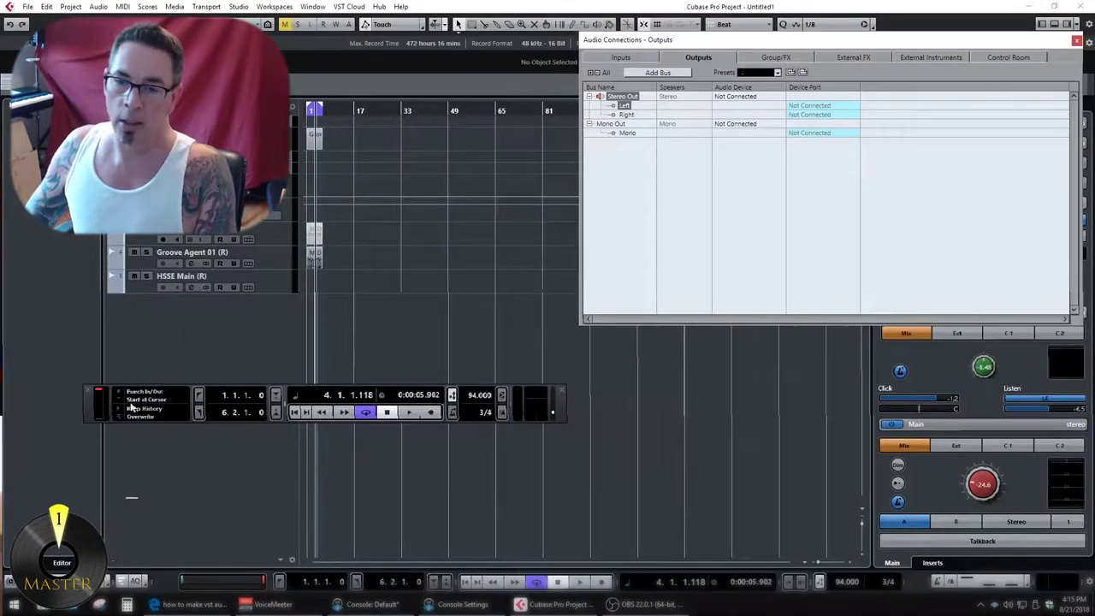
{"action": "mouse_move", "coordinate": [552, 415]}
{"action": "left_mouse_down"}
{"action": "mouse_move", "coordinate": [568, 427]}
{"action": "mouse_move", "coordinate": [562, 405]}
{"action": "mouse_move", "coordinate": [568, 416]}
{"action": "left_mouse_up"}
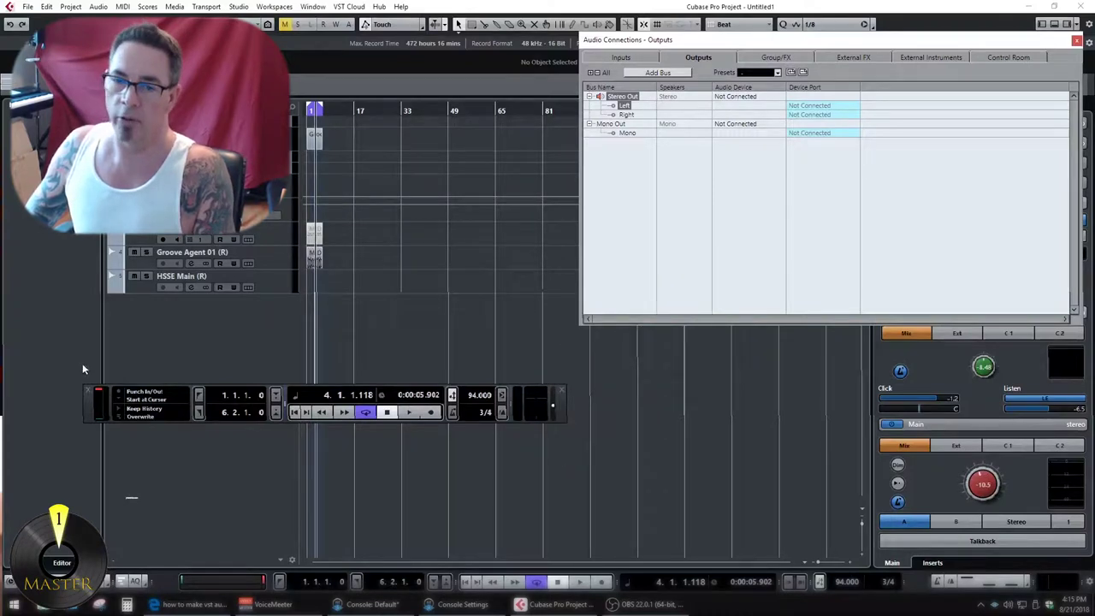
{"action": "key", "text": "F2"}
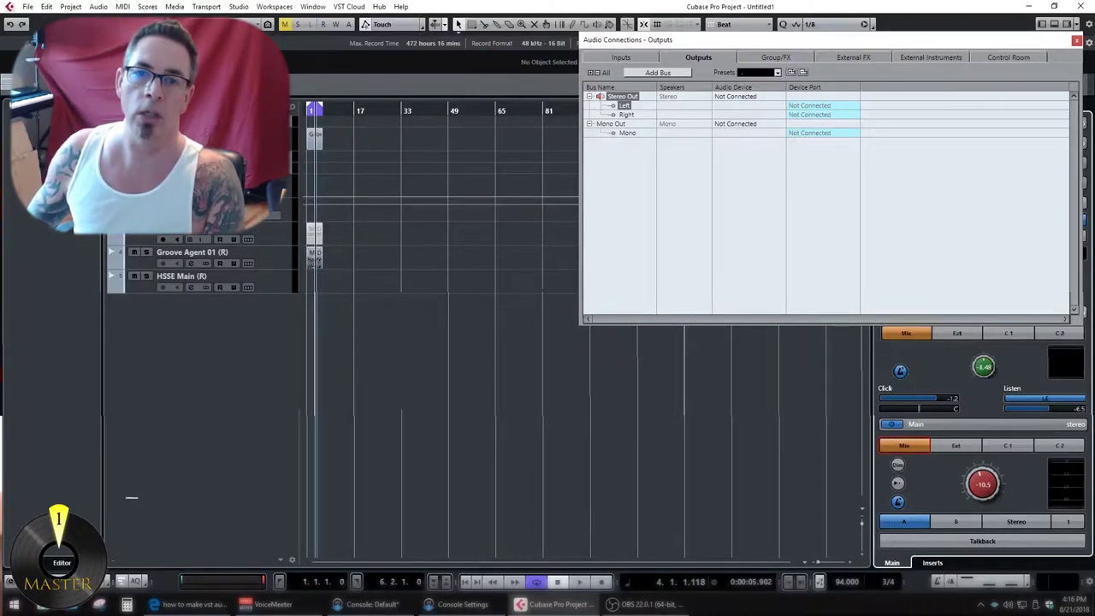
Step: Open the VST Control Room preferences, review the Auto Disable Talkback Mode options and choose In Record
{"action": "left_click", "coordinate": [29, 8]}
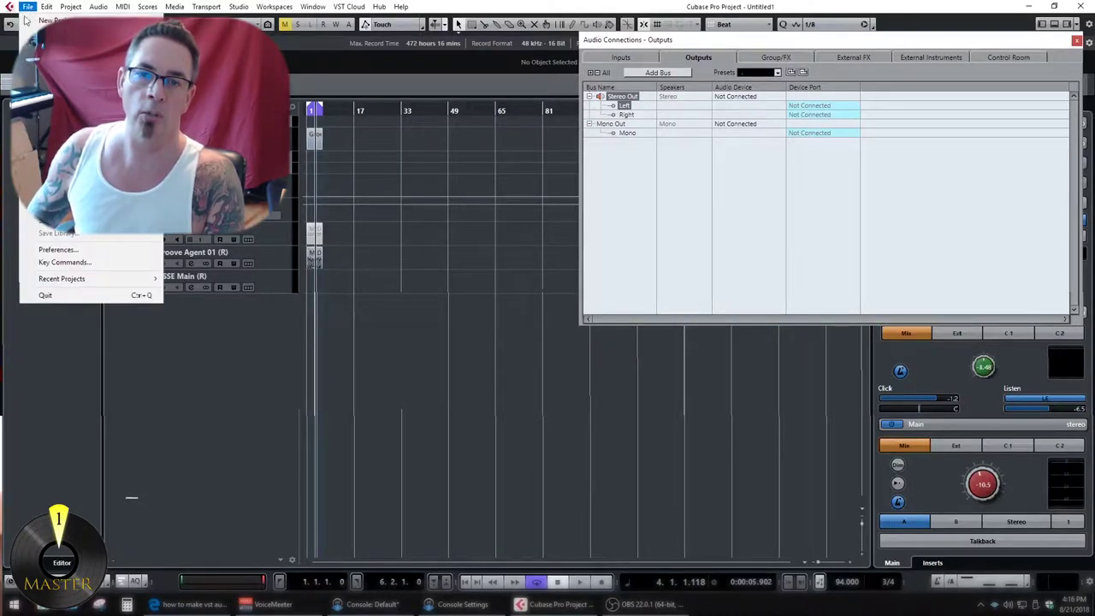
{"action": "left_click", "coordinate": [86, 250]}
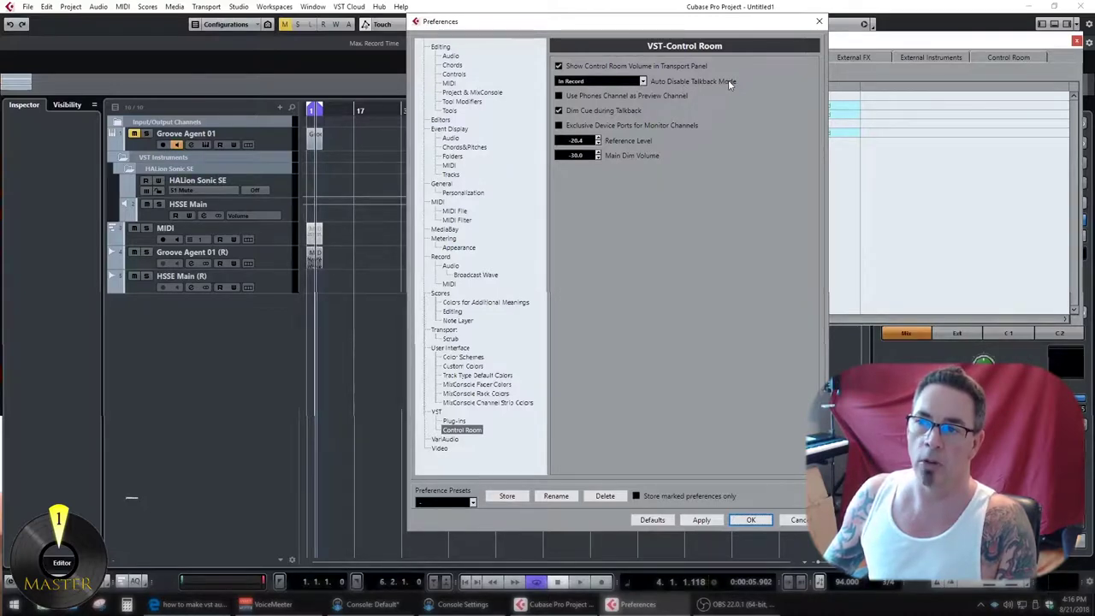
{"action": "left_click", "coordinate": [621, 83]}
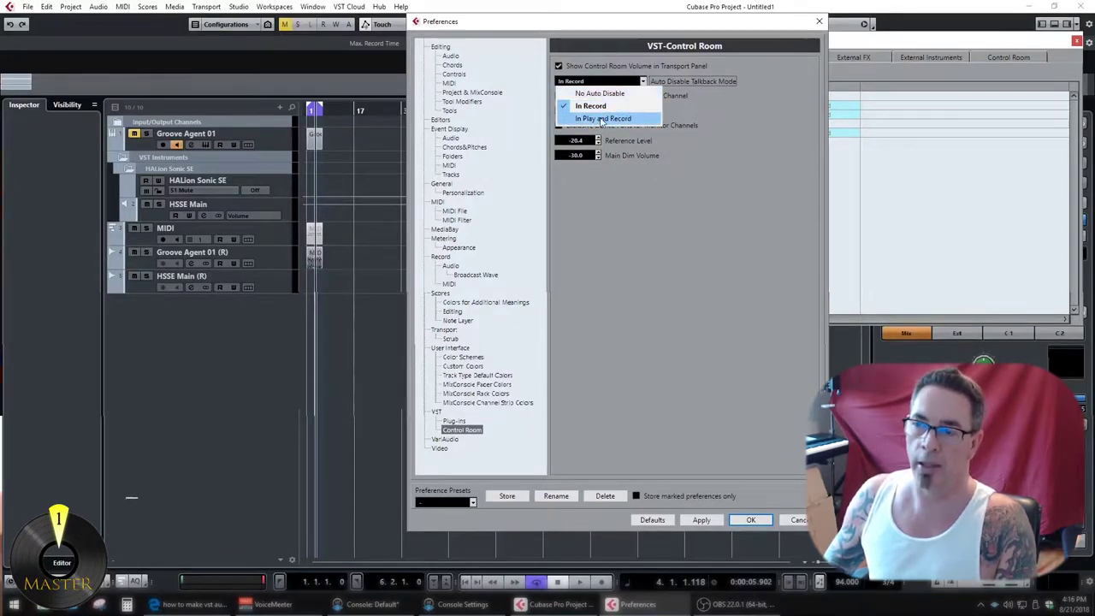
{"action": "left_click", "coordinate": [598, 106]}
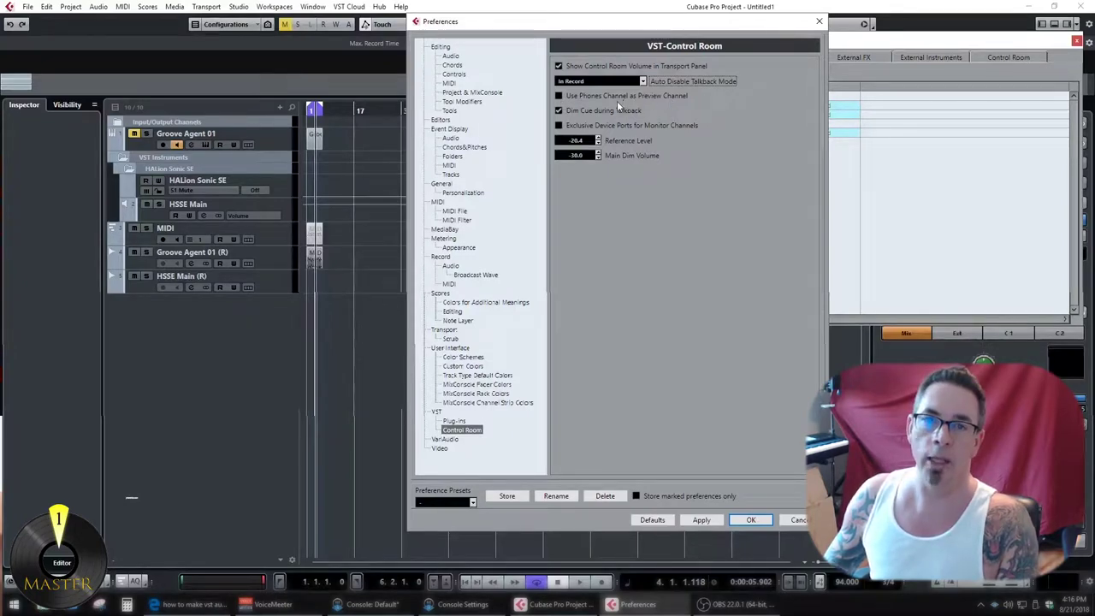
Step: Enable Use Phones Channel as Preview Channel, turn it off again, and accept the preferences
{"action": "left_click", "coordinate": [559, 96]}
{"action": "left_click", "coordinate": [558, 96]}
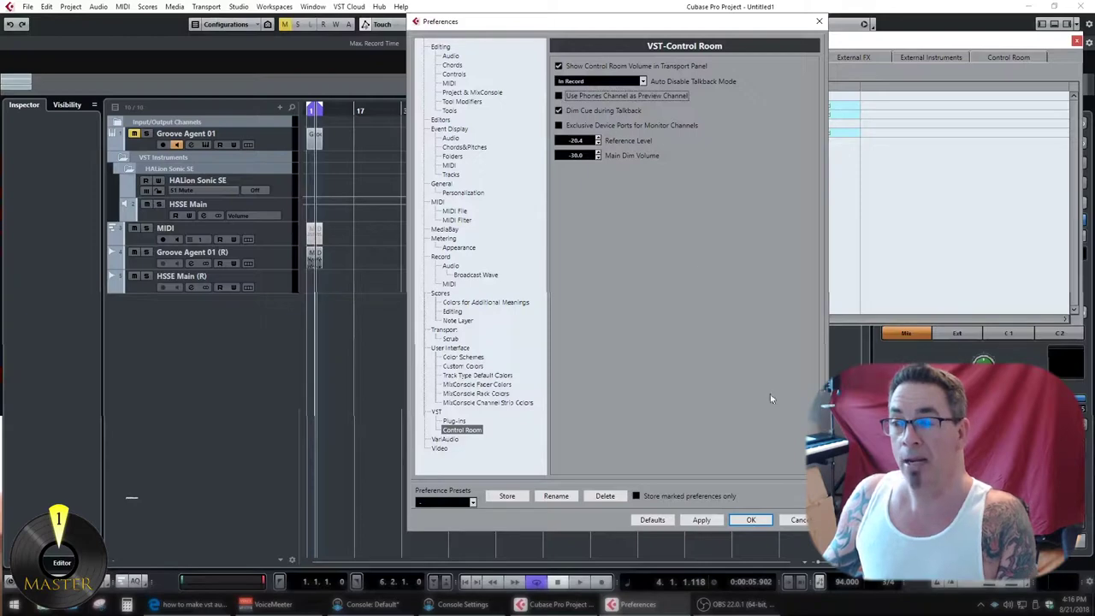
{"action": "left_click", "coordinate": [750, 519]}
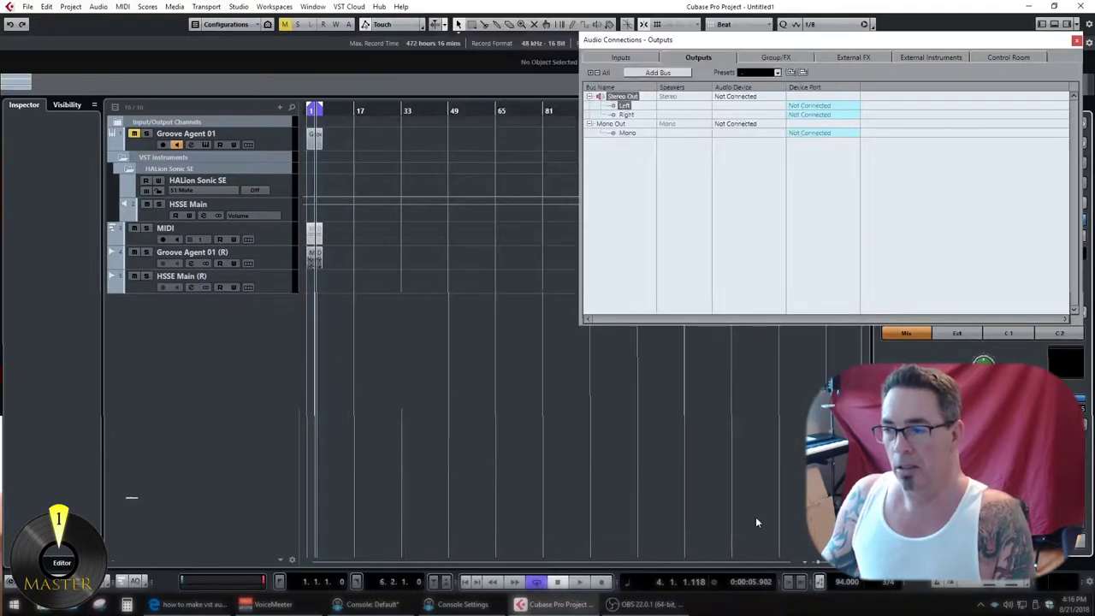
Step: Move the Audio Connections window clear of the Control Room and view the Loops & Samples media list, returning to the Control Room
{"action": "left_click_drag", "start_coordinate": [870, 46], "coordinate": [532, 153]}
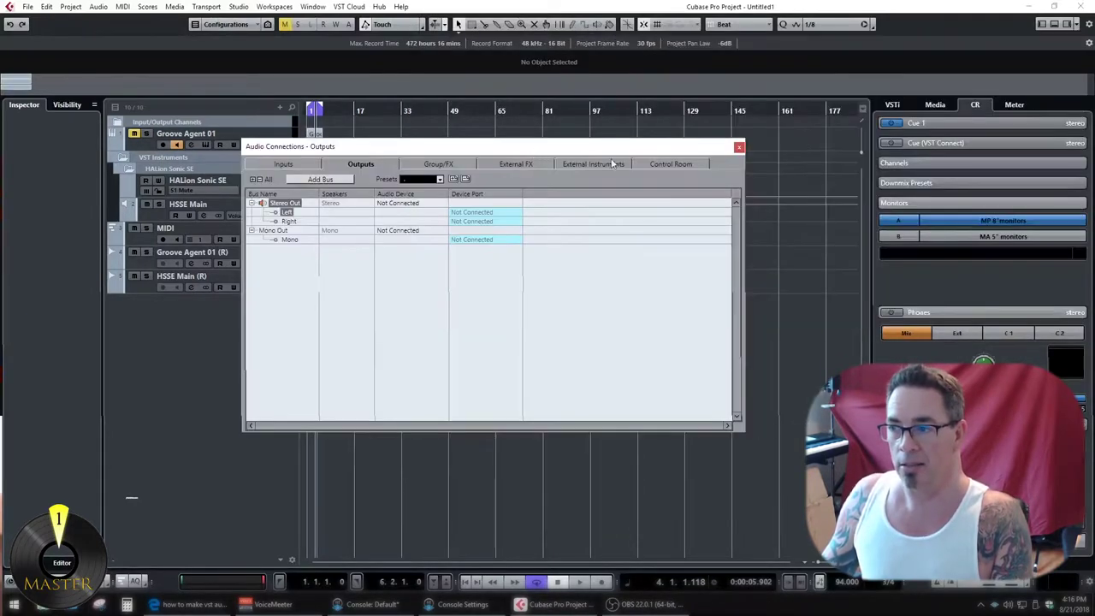
{"action": "left_click", "coordinate": [935, 104]}
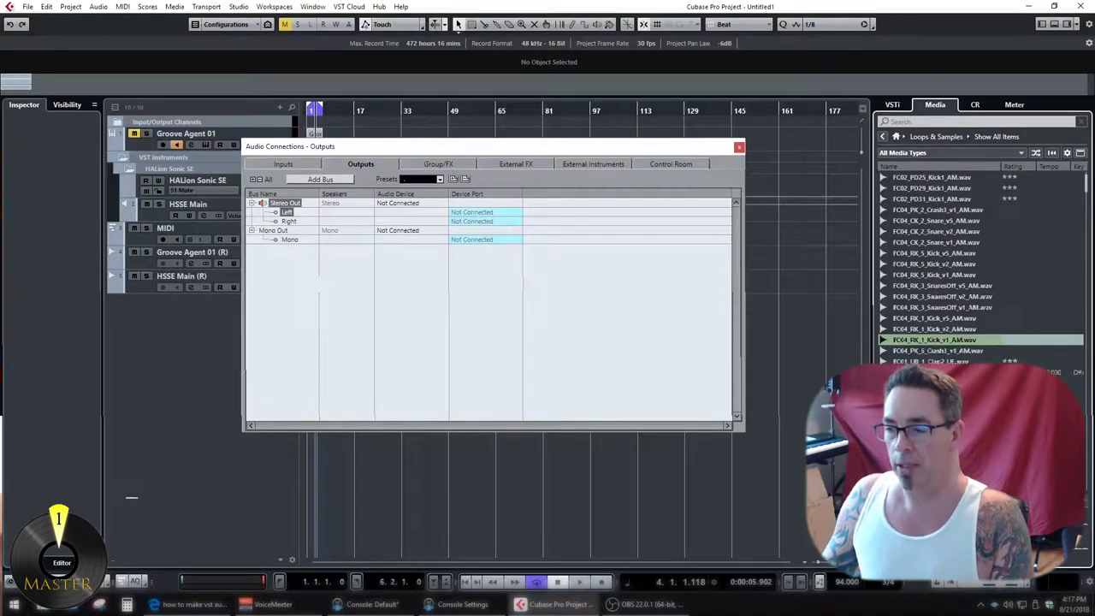
{"action": "left_click", "coordinate": [984, 109]}
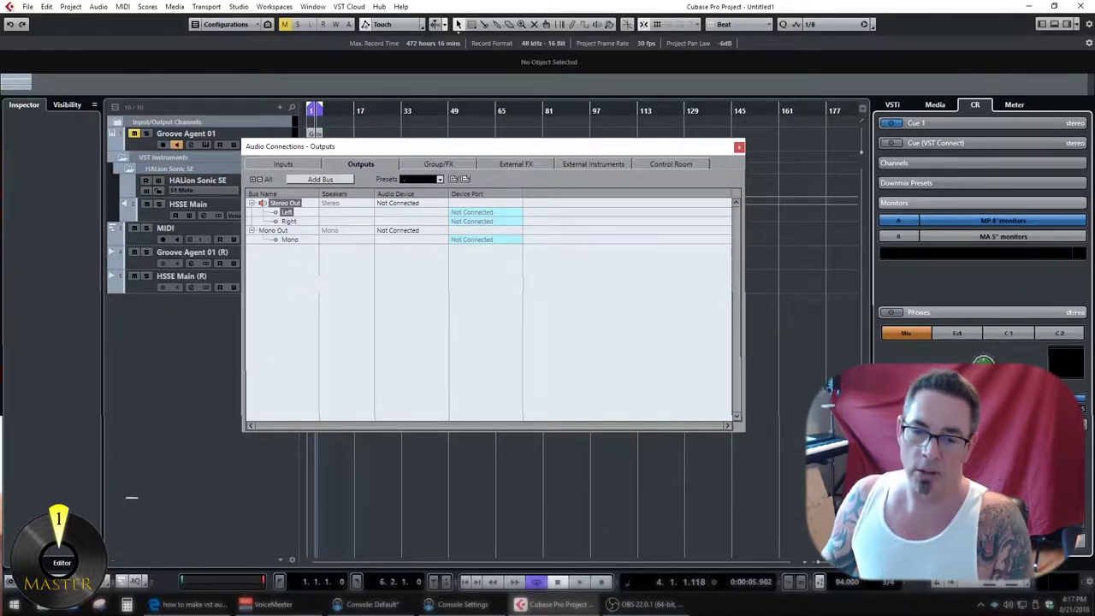
Step: Enable Use Phones Channel as Preview Channel in the VST Control Room preferences, and view the Loops & Samples media list once more
{"action": "left_click", "coordinate": [28, 7]}
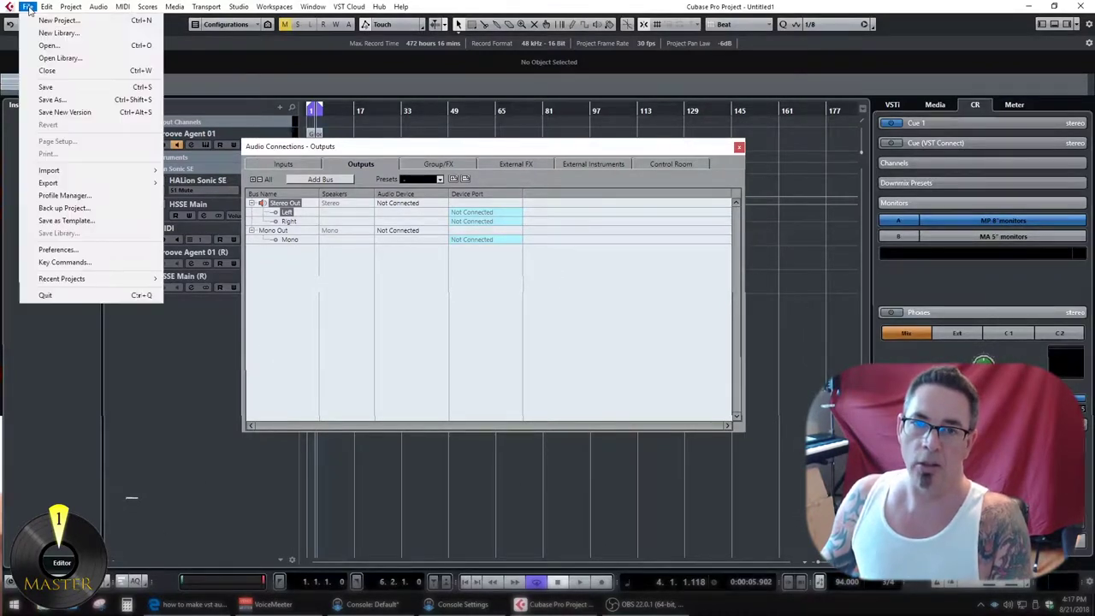
{"action": "left_click", "coordinate": [57, 249]}
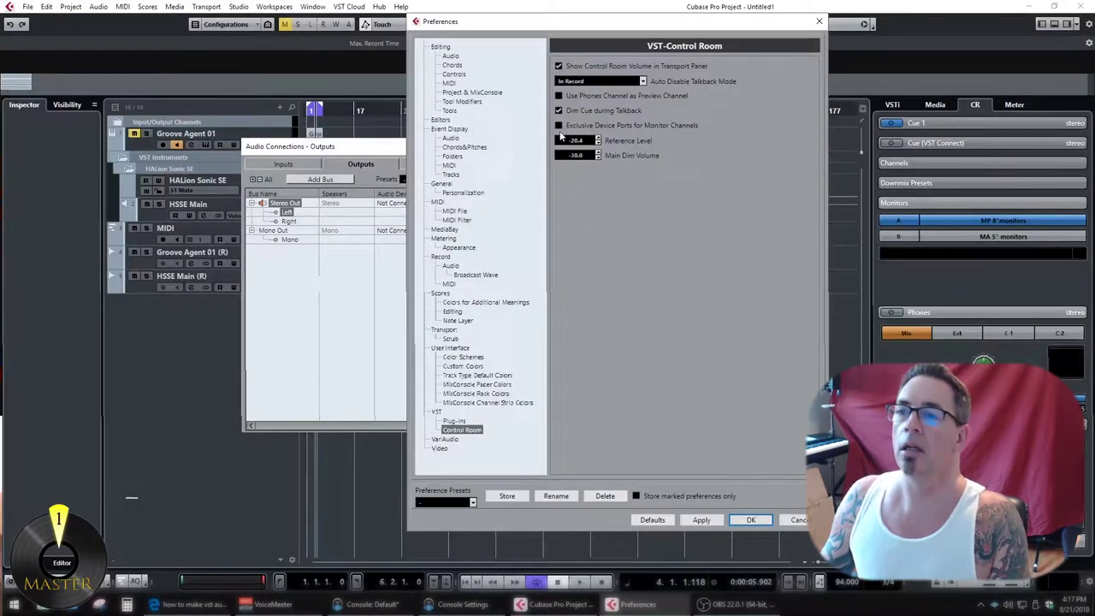
{"action": "left_click", "coordinate": [560, 99]}
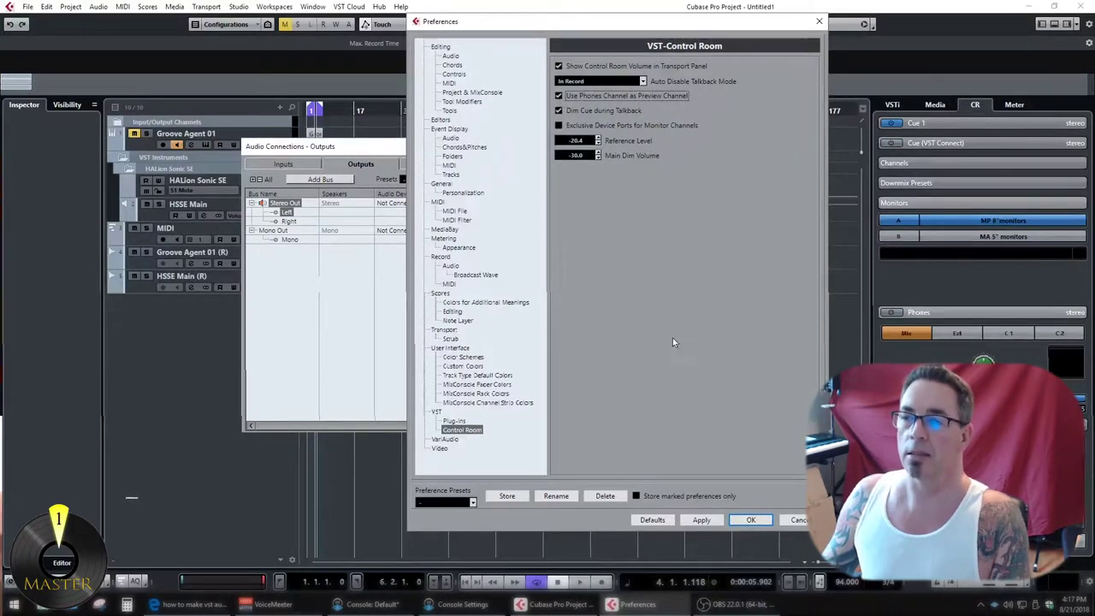
{"action": "left_click", "coordinate": [756, 520]}
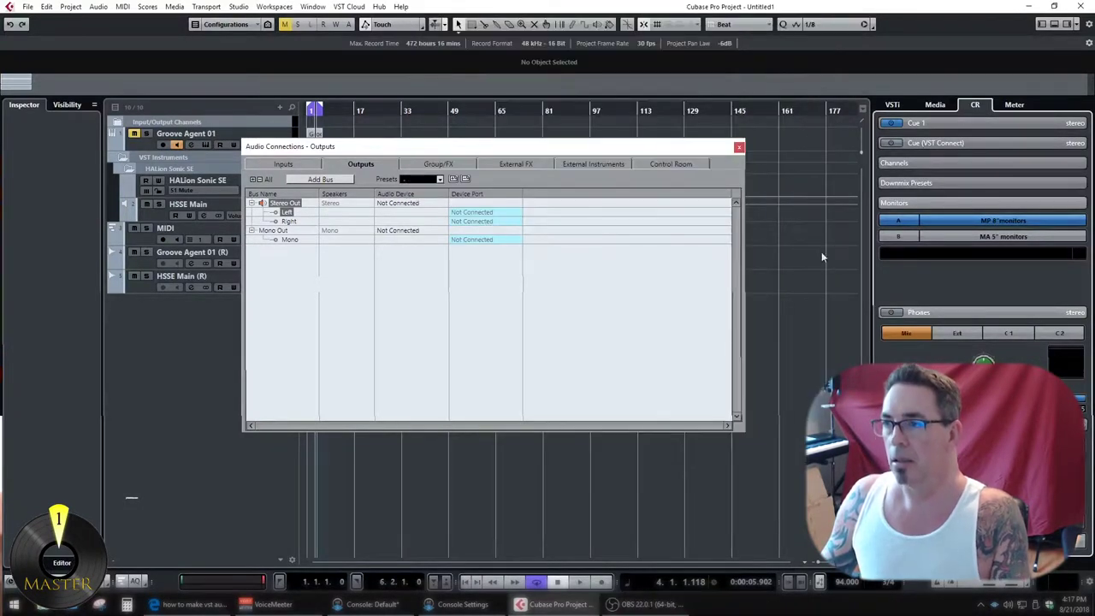
{"action": "left_click", "coordinate": [935, 104]}
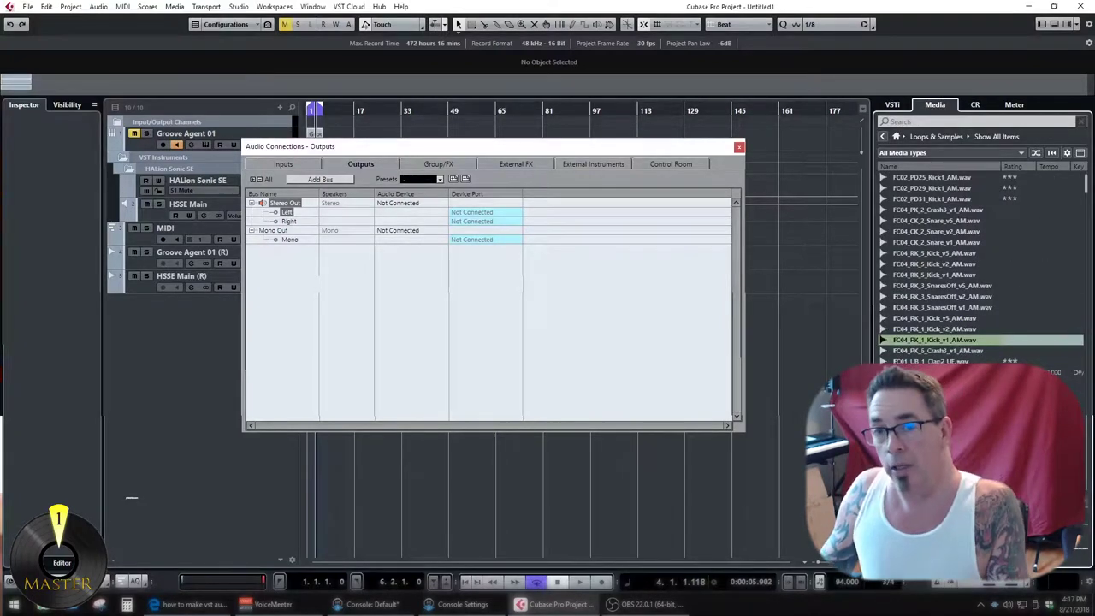
{"action": "left_click", "coordinate": [976, 105]}
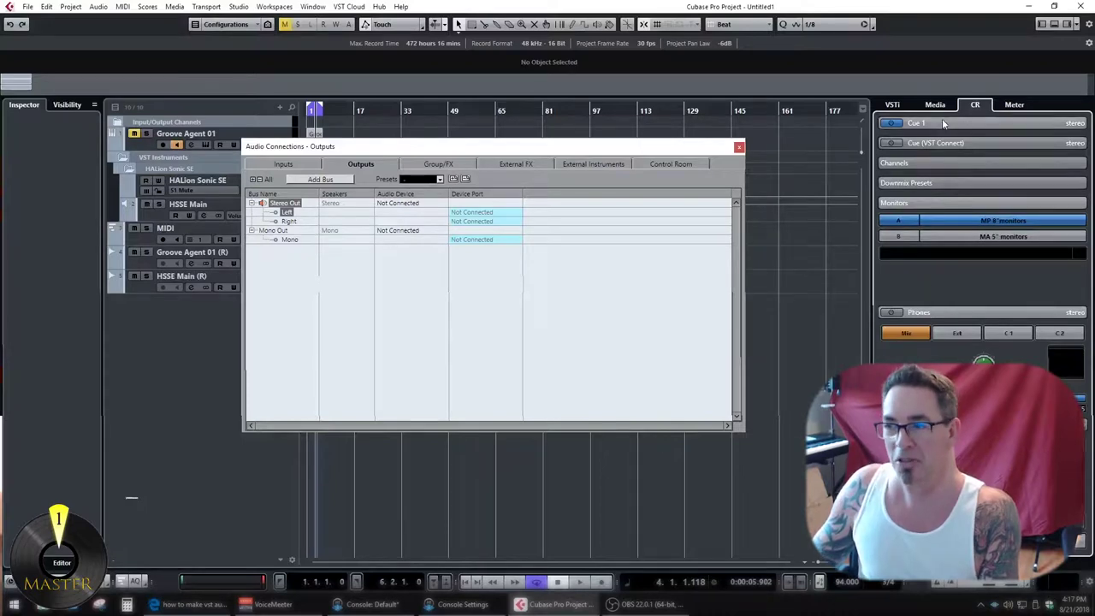
Step: Disable Use Phones Channel as Preview Channel in the VST Control Room preferences and accept the change
{"action": "left_click", "coordinate": [27, 6]}
{"action": "left_click", "coordinate": [58, 250]}
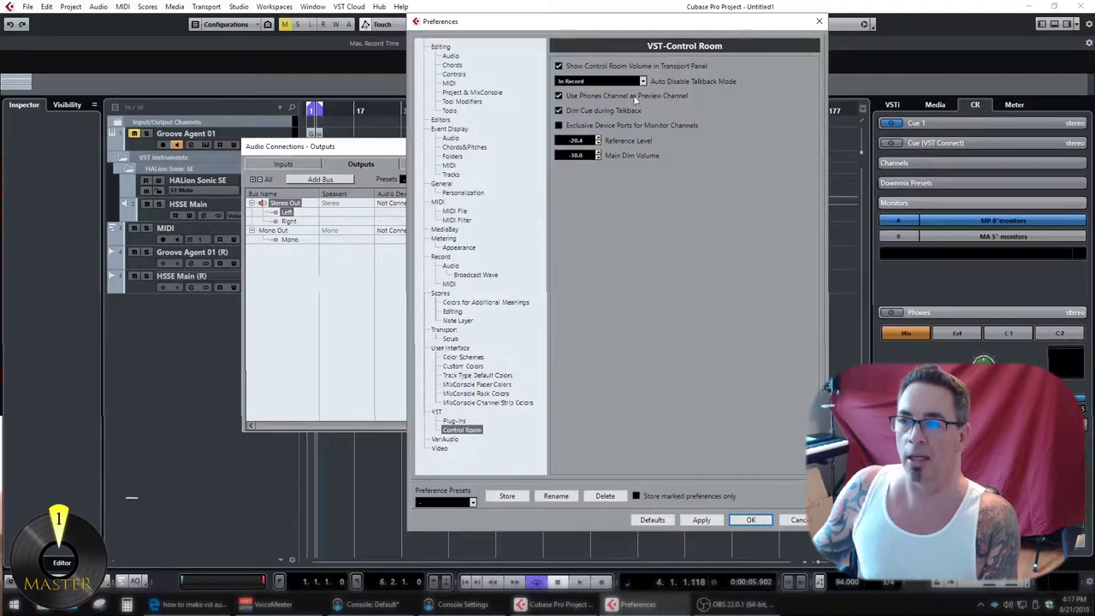
{"action": "left_click", "coordinate": [559, 96]}
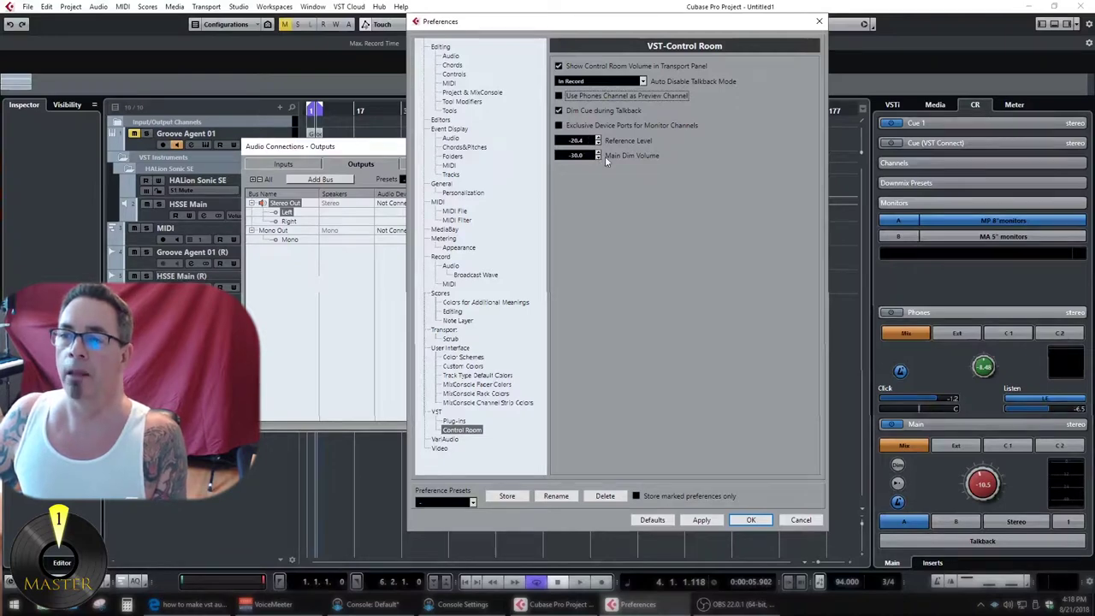
{"action": "left_click", "coordinate": [752, 519]}
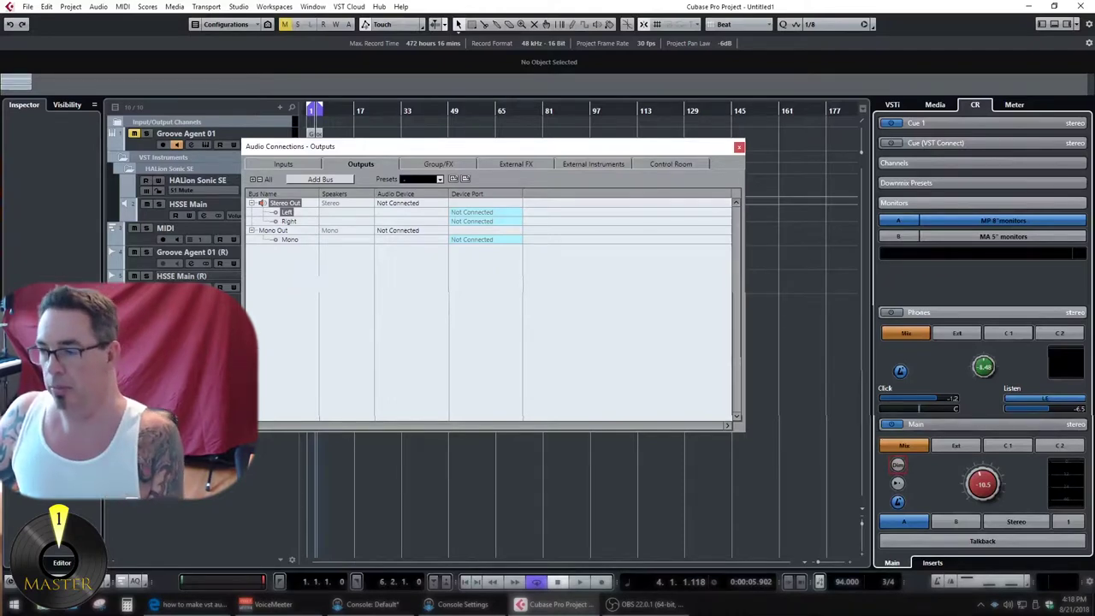
Step: Lower the Main level to about -14.0, and arrange the Control Room channel connections beside the restored-down project window
{"action": "mouse_move", "coordinate": [982, 482]}
{"action": "left_mouse_down"}
{"action": "mouse_move", "coordinate": [982, 537]}
{"action": "mouse_move", "coordinate": [965, 473]}
{"action": "left_mouse_up"}
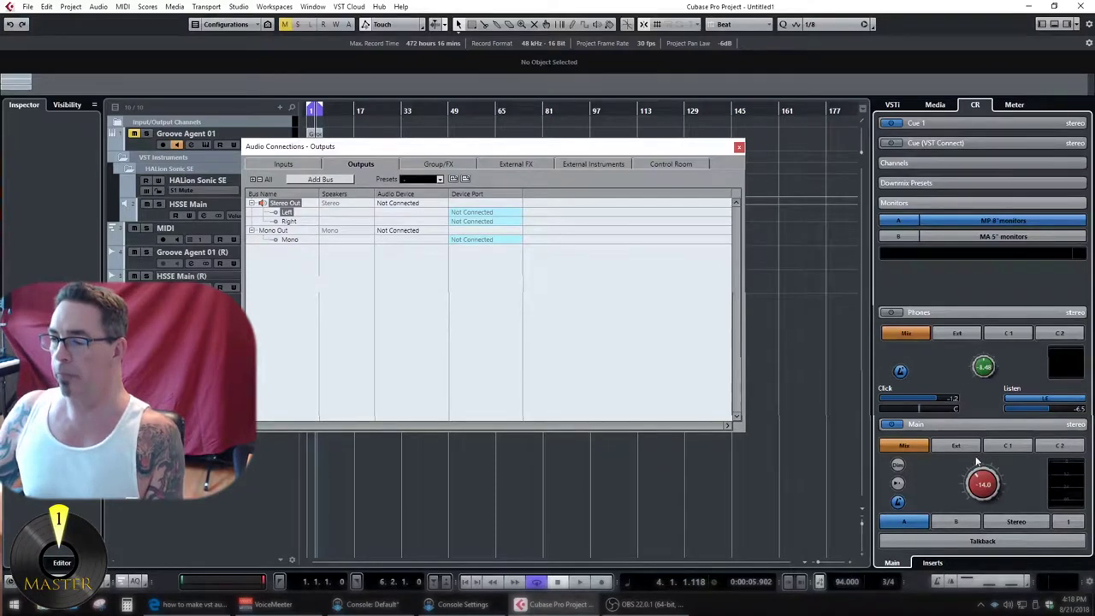
{"action": "left_click", "coordinate": [660, 165]}
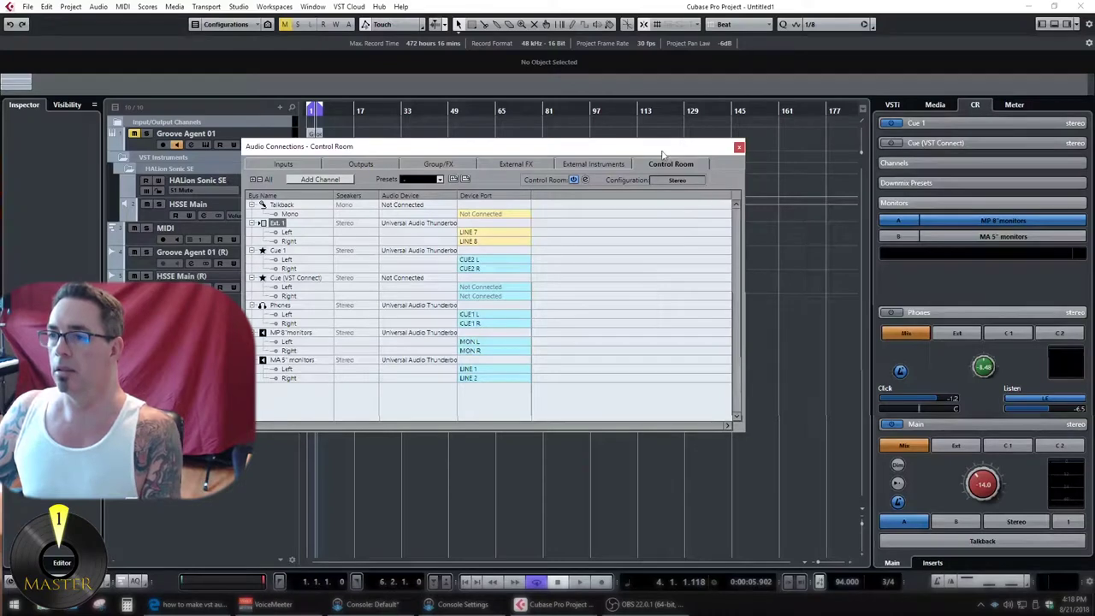
{"action": "left_click_drag", "start_coordinate": [662, 153], "coordinate": [1067, 229]}
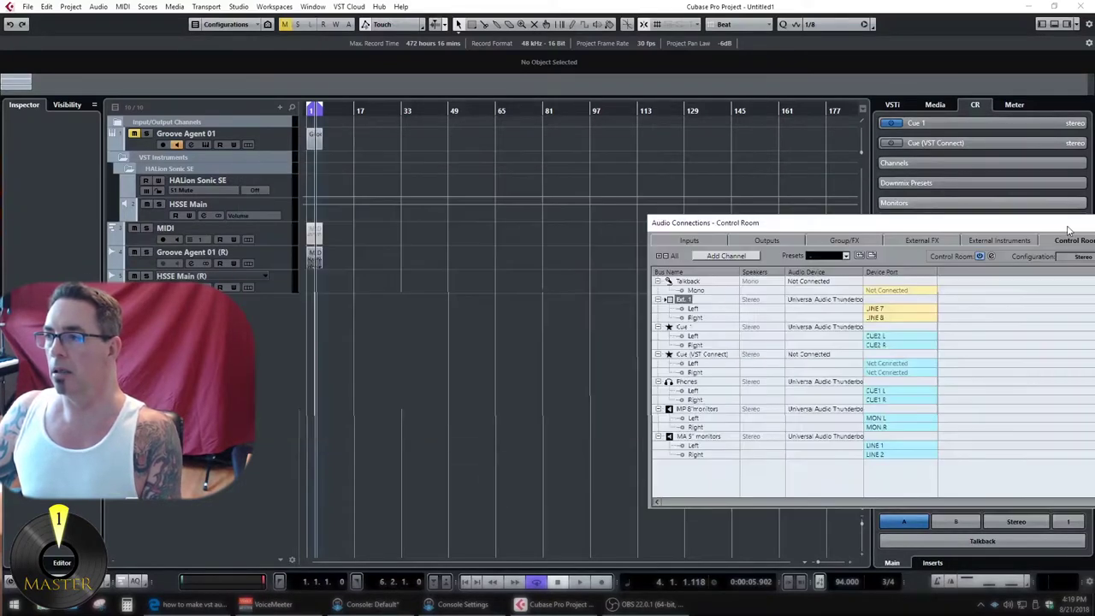
{"action": "left_click", "coordinate": [1055, 8]}
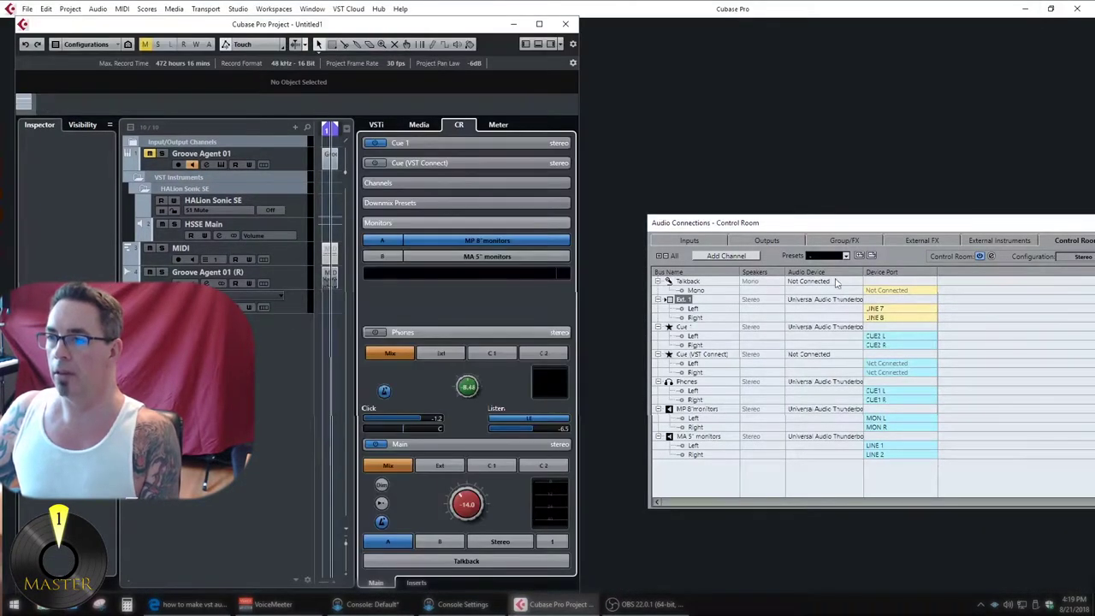
{"action": "left_click_drag", "start_coordinate": [903, 225], "coordinate": [840, 46]}
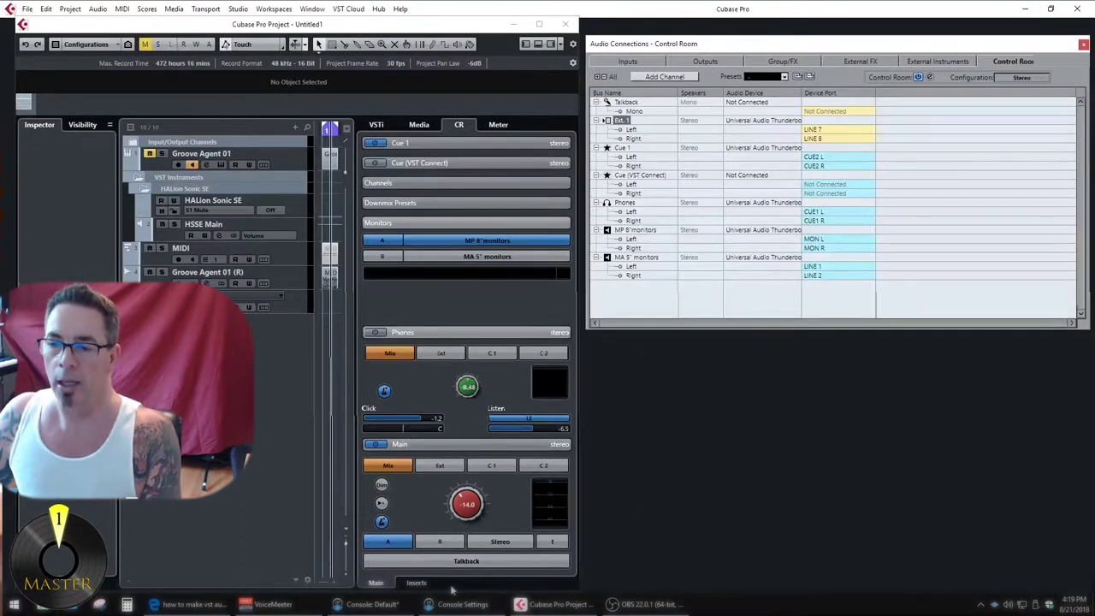
Step: Switch Talkback on and off again, and lower the Main channel's level to about -21.0
{"action": "left_click", "coordinate": [466, 561]}
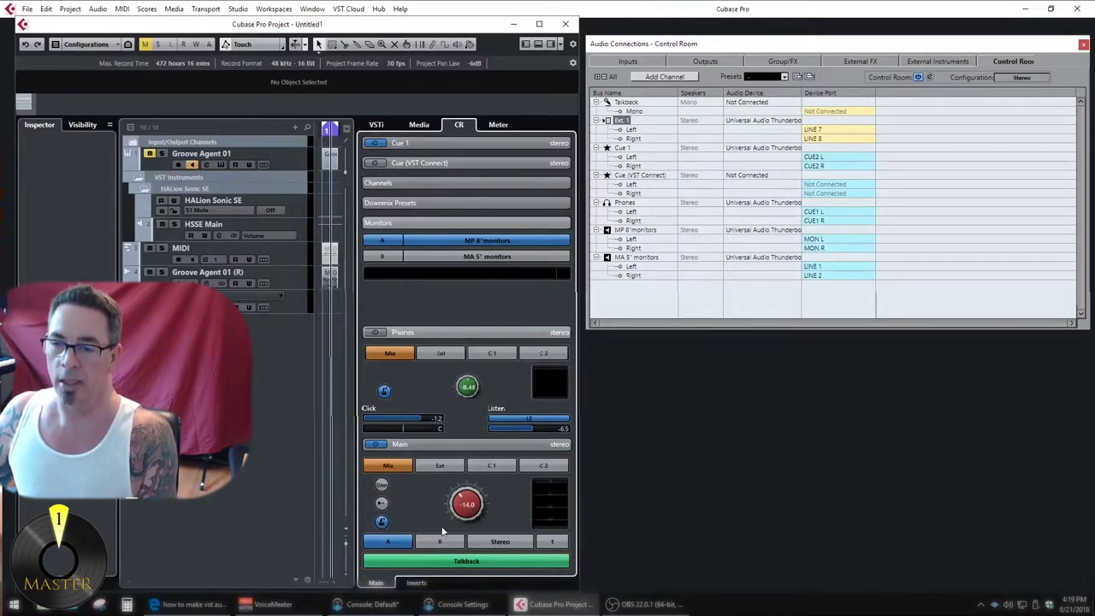
{"action": "left_click", "coordinate": [432, 567]}
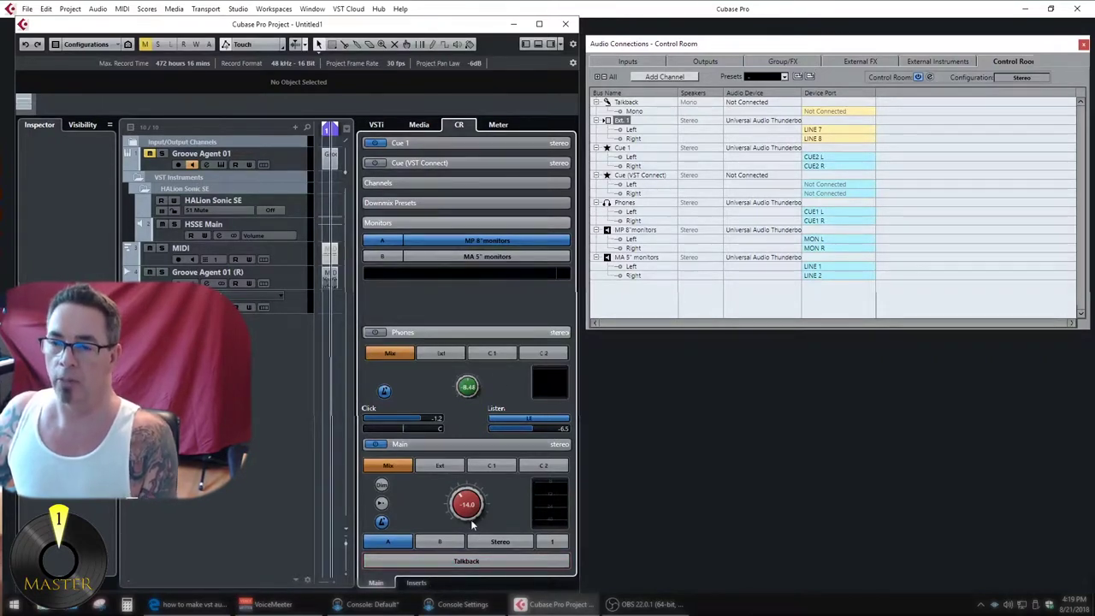
{"action": "left_click_drag", "start_coordinate": [468, 499], "coordinate": [470, 511]}
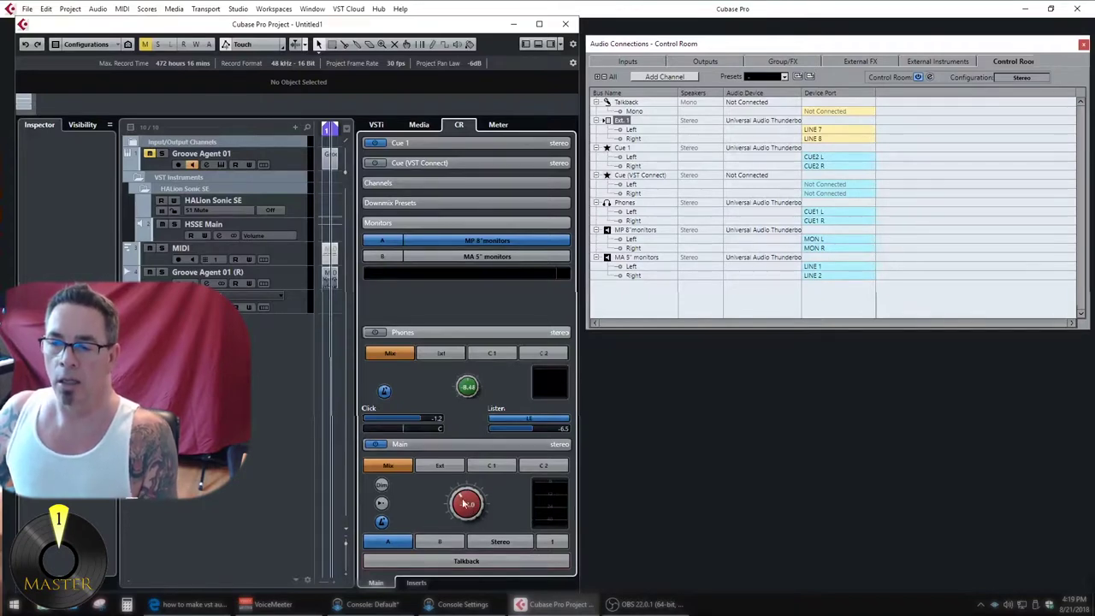
{"action": "scroll", "coordinate": [448, 500], "scroll_direction": "down", "scroll_amount": 4}
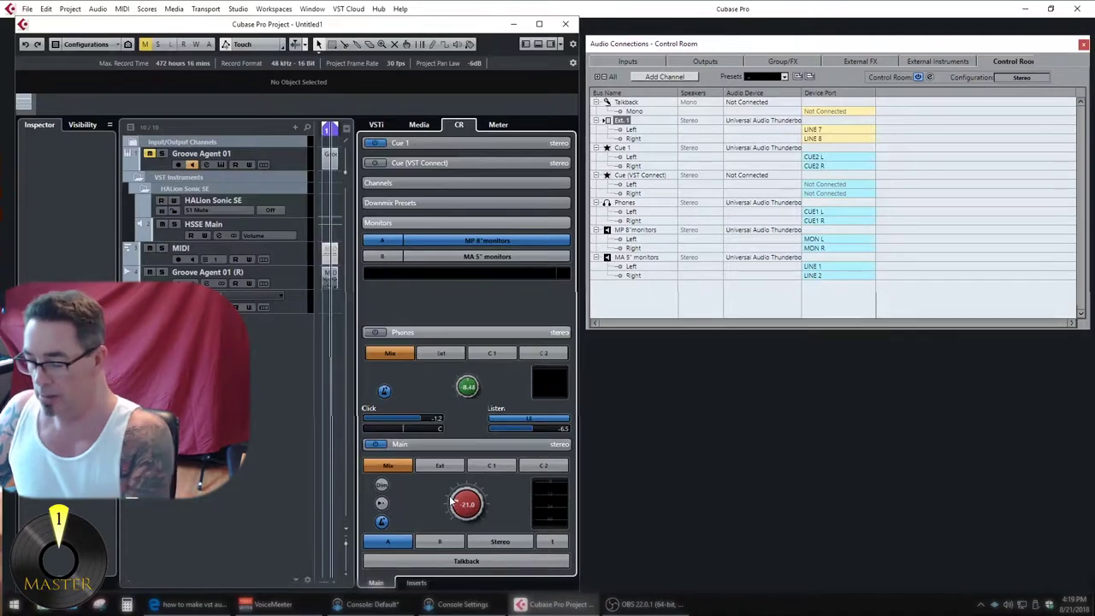
Step: Open the MixConsole to view its channels, and close it again
{"action": "key", "text": "F3"}
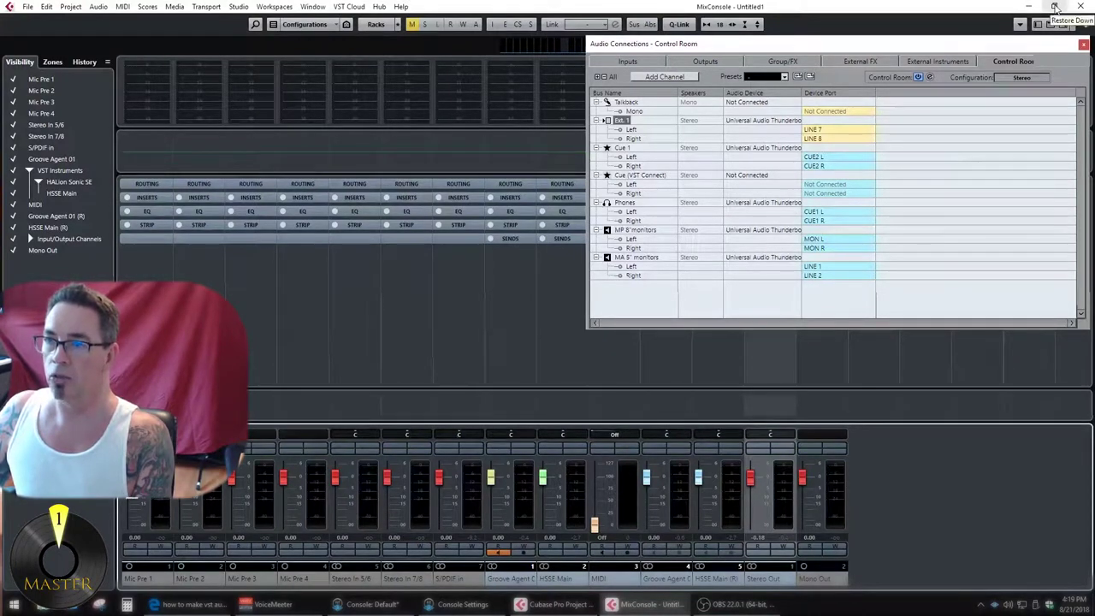
{"action": "left_click", "coordinate": [1081, 6]}
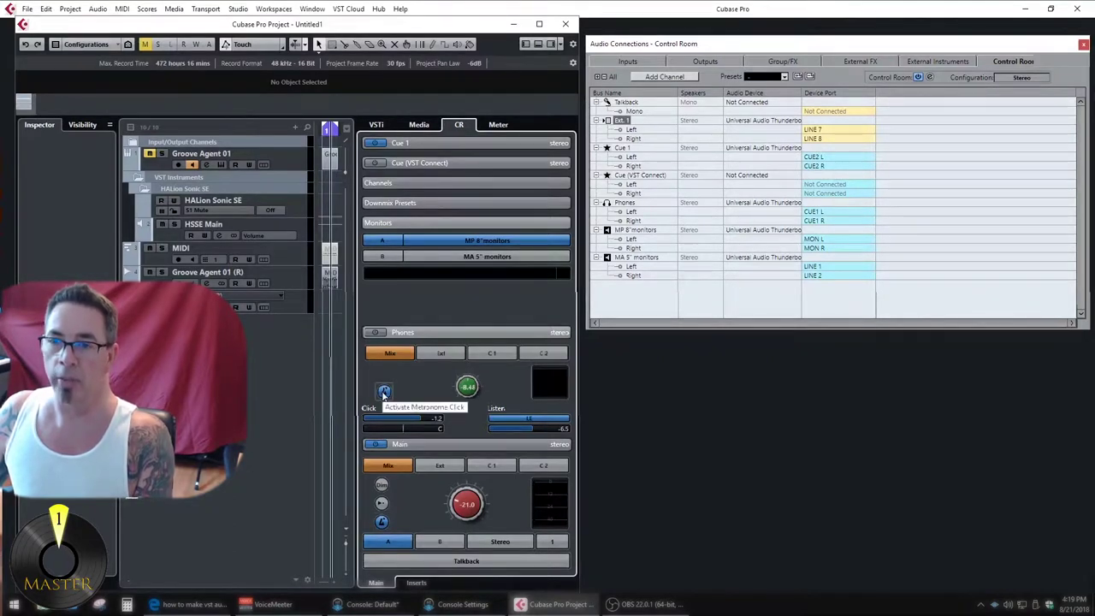
Step: Activate the metronome click for Cue 1 and deactivate it for the Main channel
{"action": "left_click", "coordinate": [392, 143]}
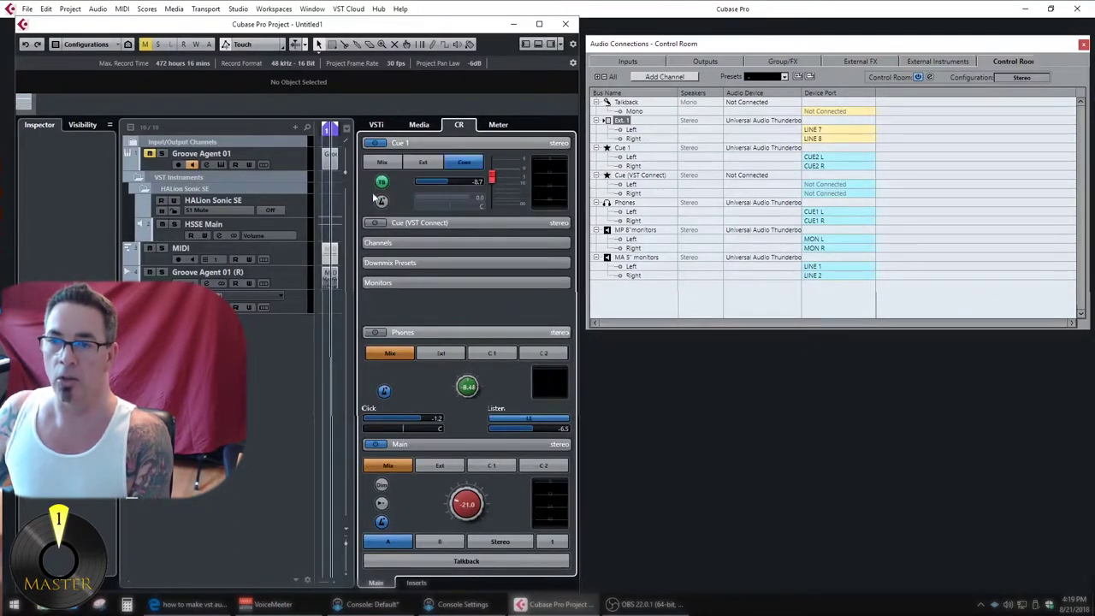
{"action": "left_click", "coordinate": [382, 202]}
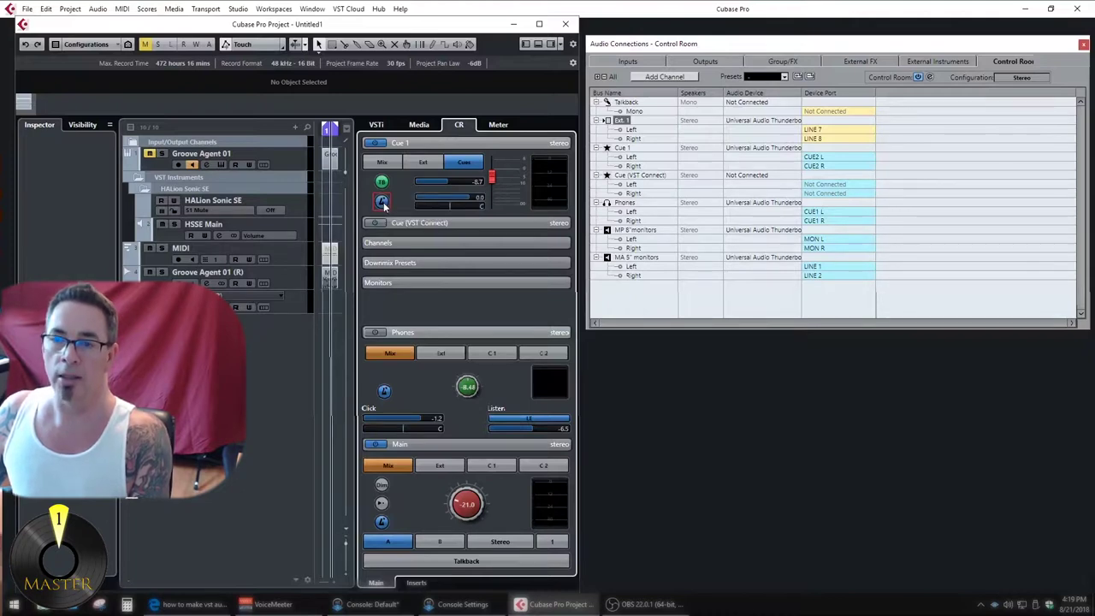
{"action": "left_click", "coordinate": [381, 522]}
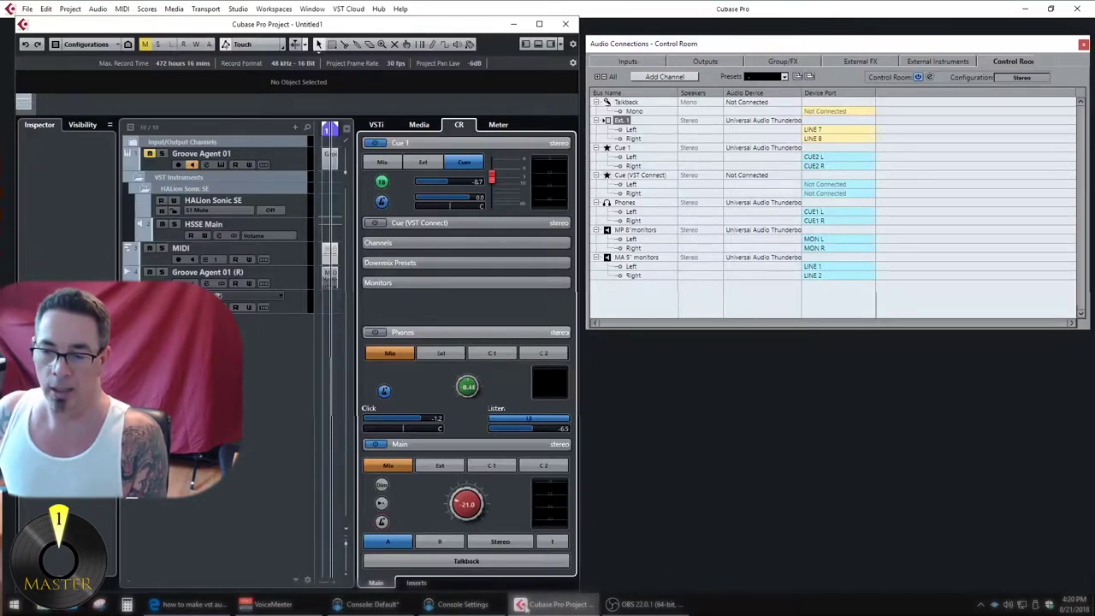
Step: Maximize the project window, move Audio Connections clear of the Control Room, and switch to monitor set B and back to A
{"action": "left_click", "coordinate": [539, 24]}
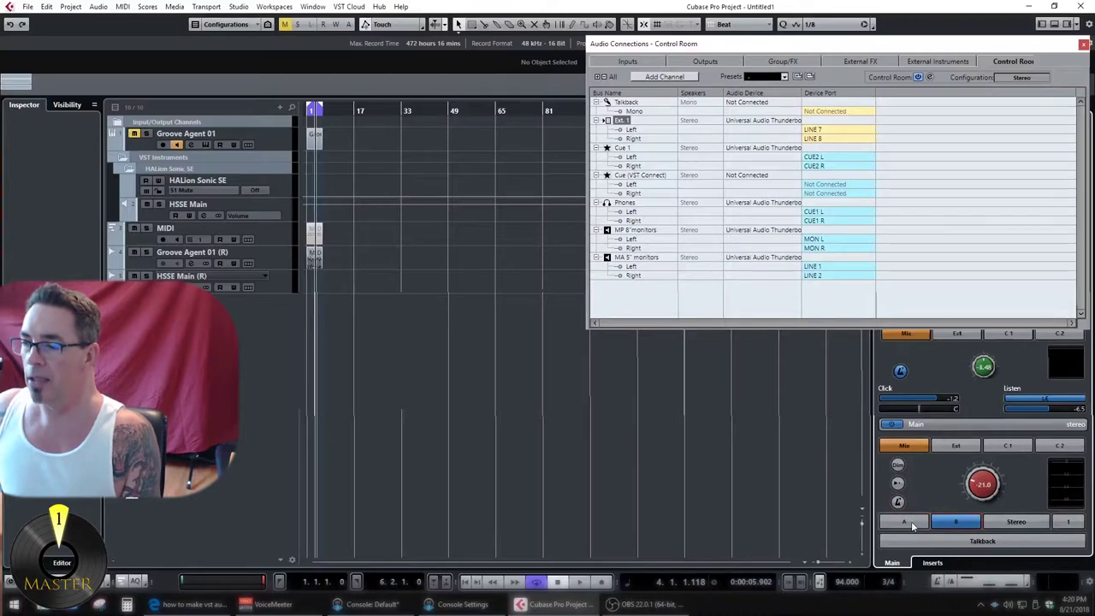
{"action": "left_click", "coordinate": [953, 521]}
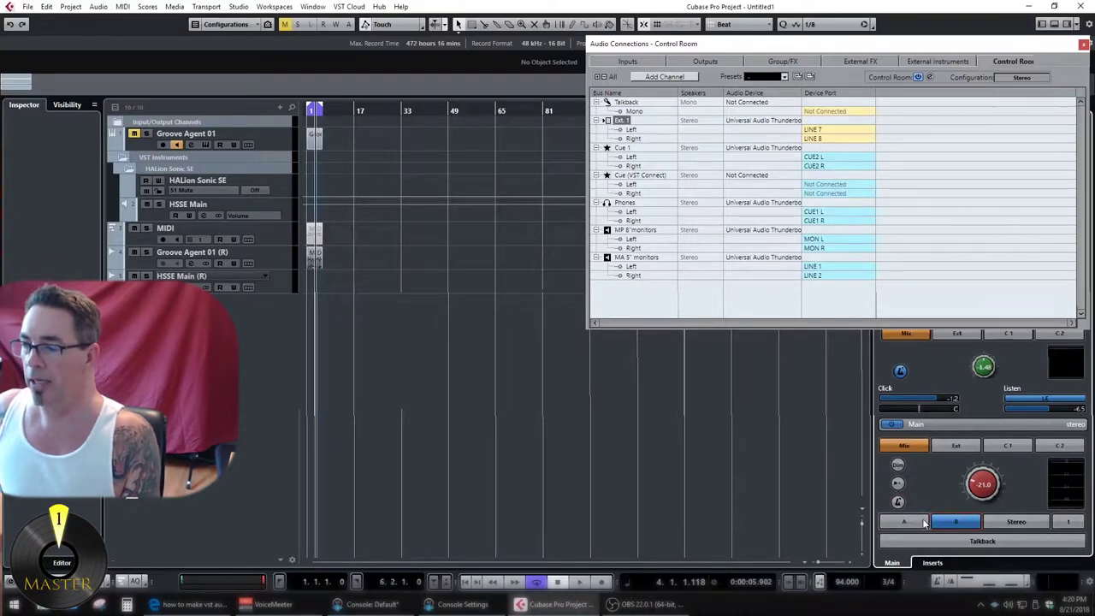
{"action": "left_click_drag", "start_coordinate": [1045, 45], "coordinate": [669, 161]}
{"action": "left_click", "coordinate": [903, 520]}
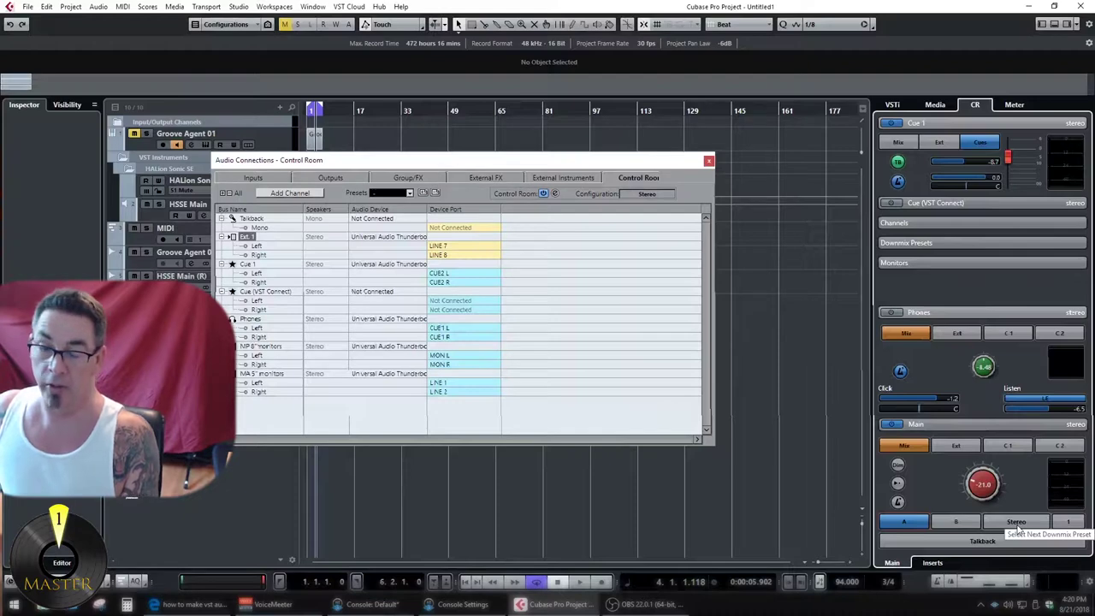
Step: Switch the Main channel's downmix preset to Mono and back to Stereo
{"action": "left_click", "coordinate": [1016, 523]}
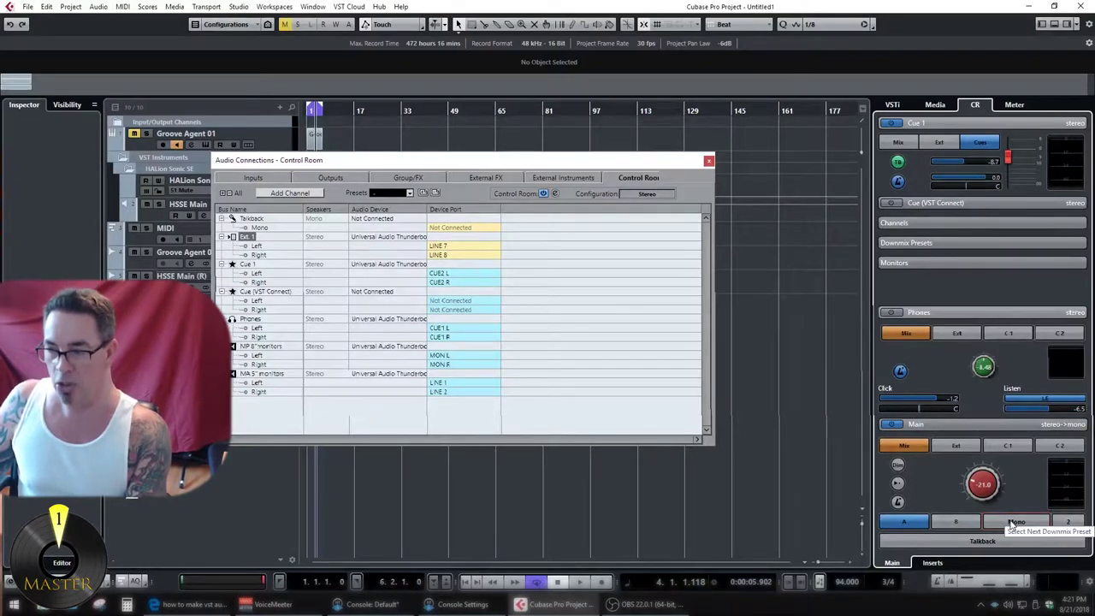
{"action": "left_click", "coordinate": [1013, 522]}
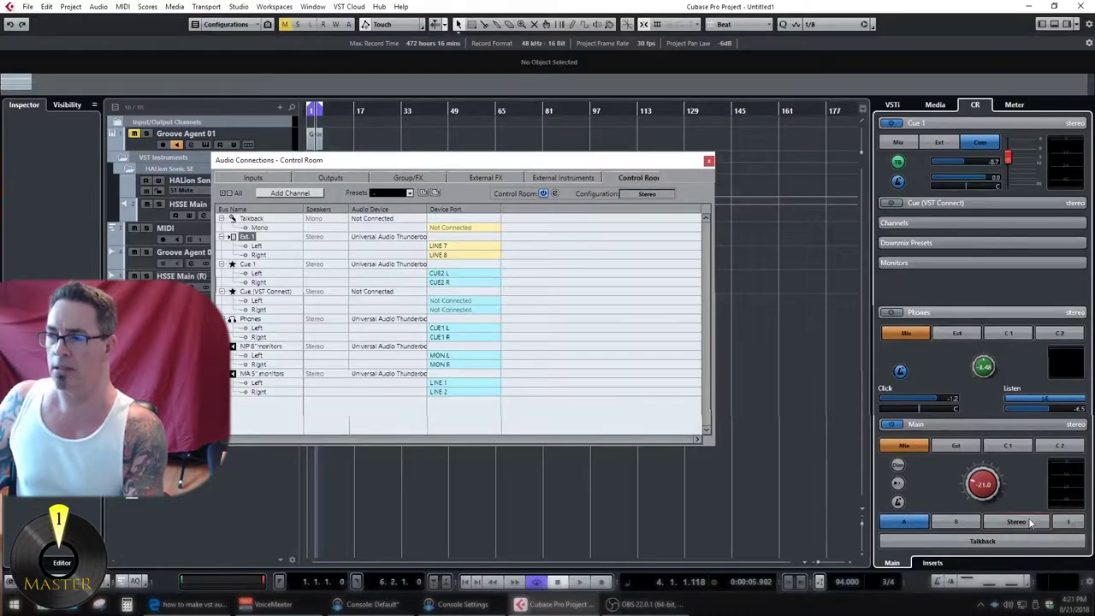
Step: Expand the Control Room's downmix presets, and open MixConvert for preset 3 and close it again
{"action": "left_click", "coordinate": [928, 243]}
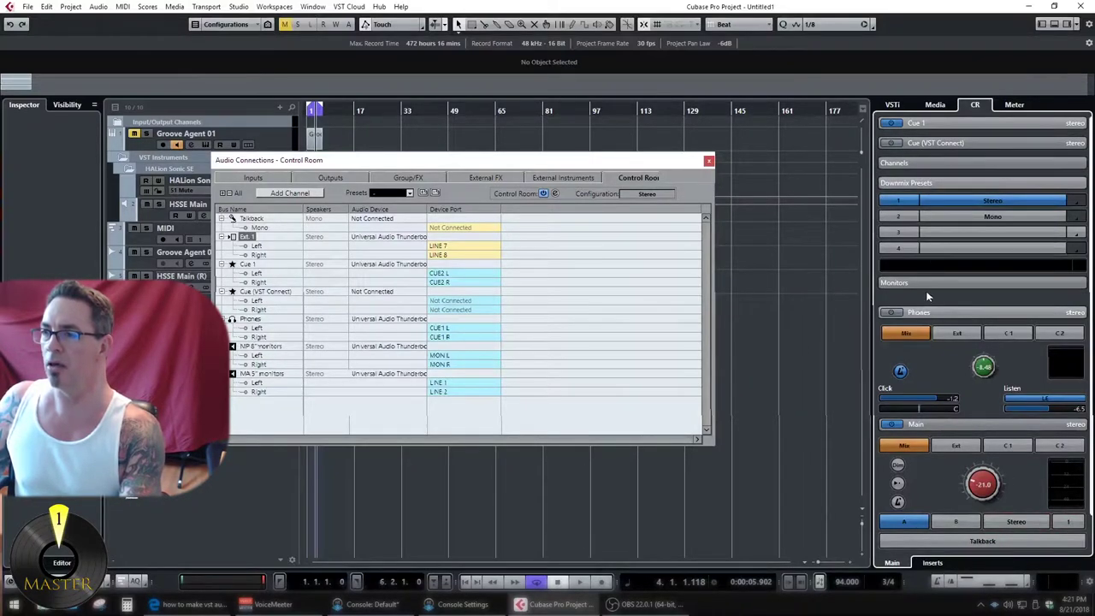
{"action": "left_click", "coordinate": [1080, 235]}
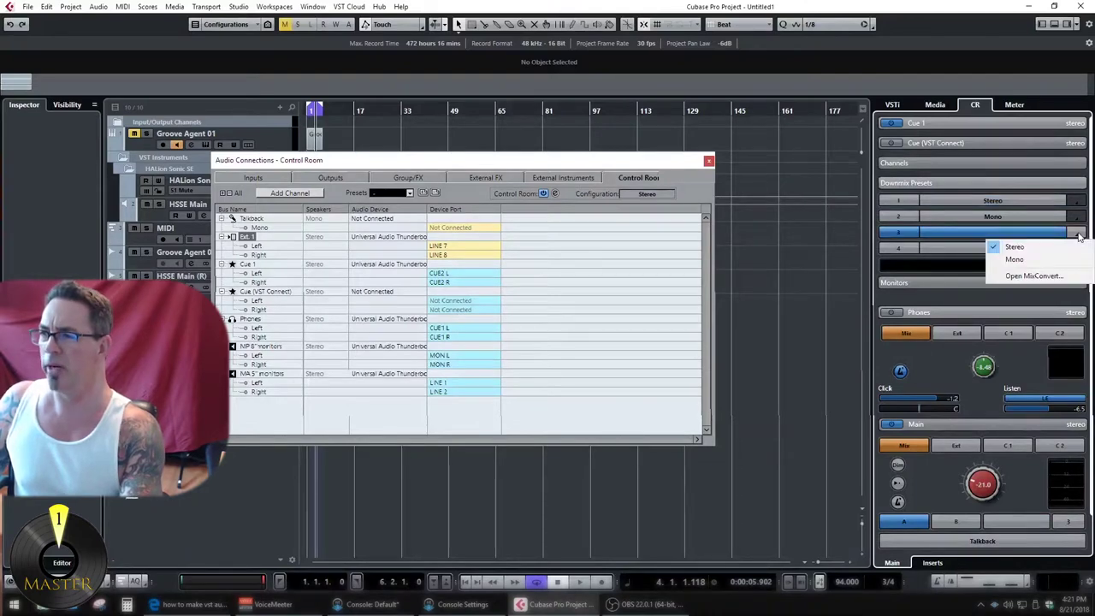
{"action": "left_click", "coordinate": [1033, 276]}
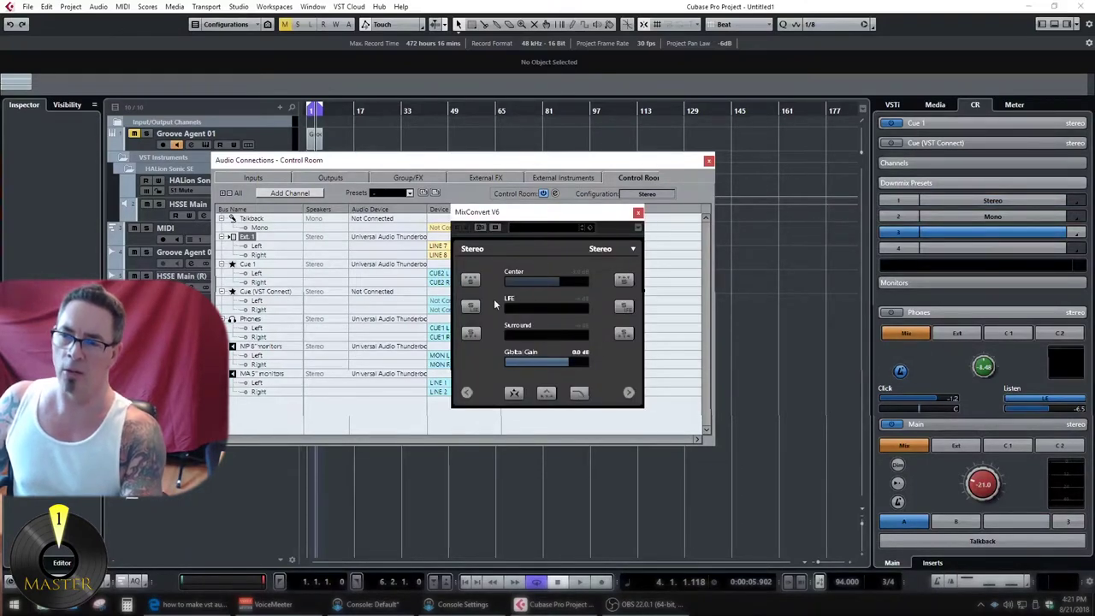
{"action": "left_click", "coordinate": [638, 214]}
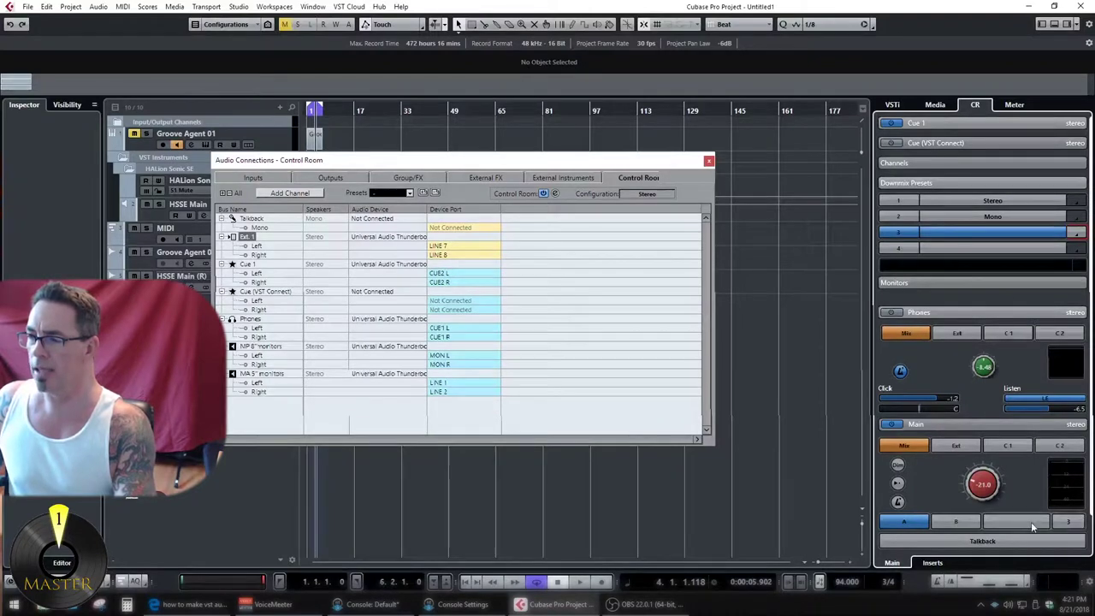
Step: Check the format options of downmix preset 3 and activate the Mono preset in slot 2
{"action": "left_click", "coordinate": [1078, 234]}
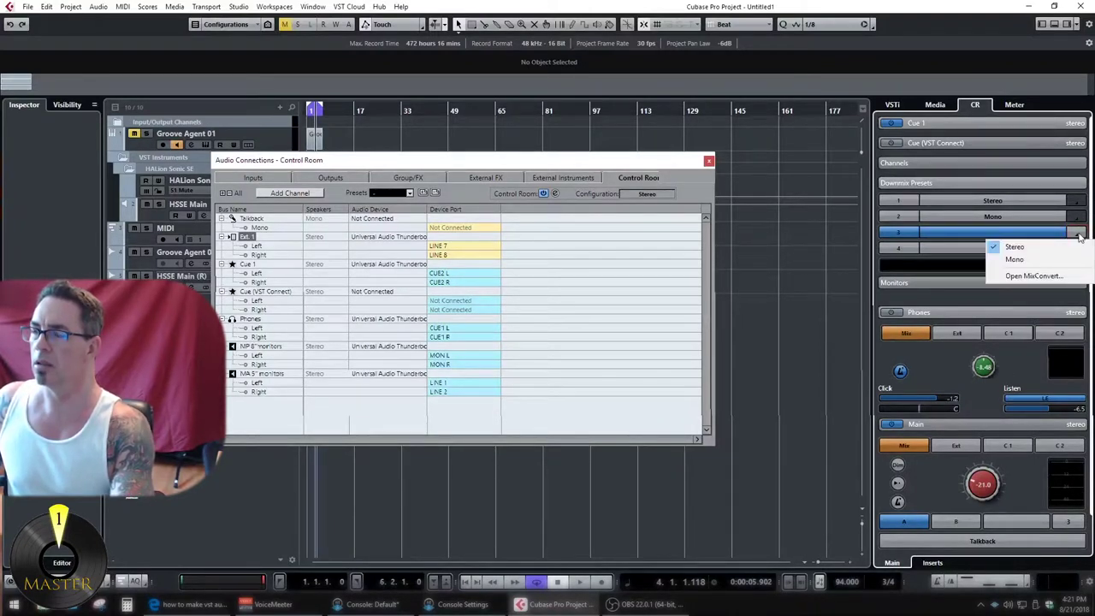
{"action": "left_click", "coordinate": [1078, 235]}
{"action": "left_click", "coordinate": [899, 216]}
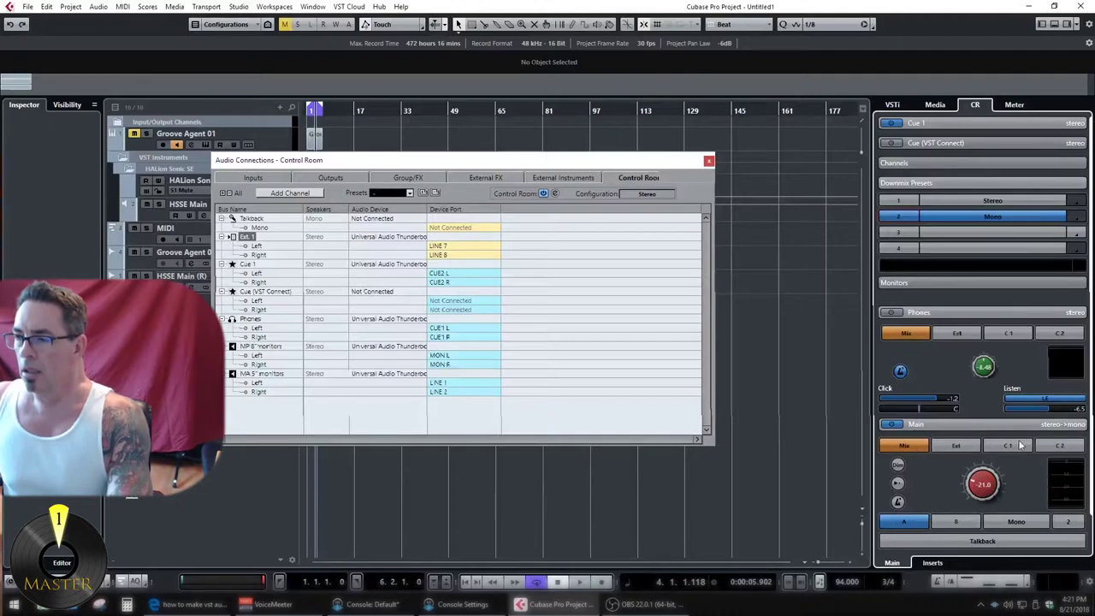
Step: Bring up the MixConsole to look at the channels feeding the Main mix, and close it again
{"action": "left_click", "coordinate": [894, 424]}
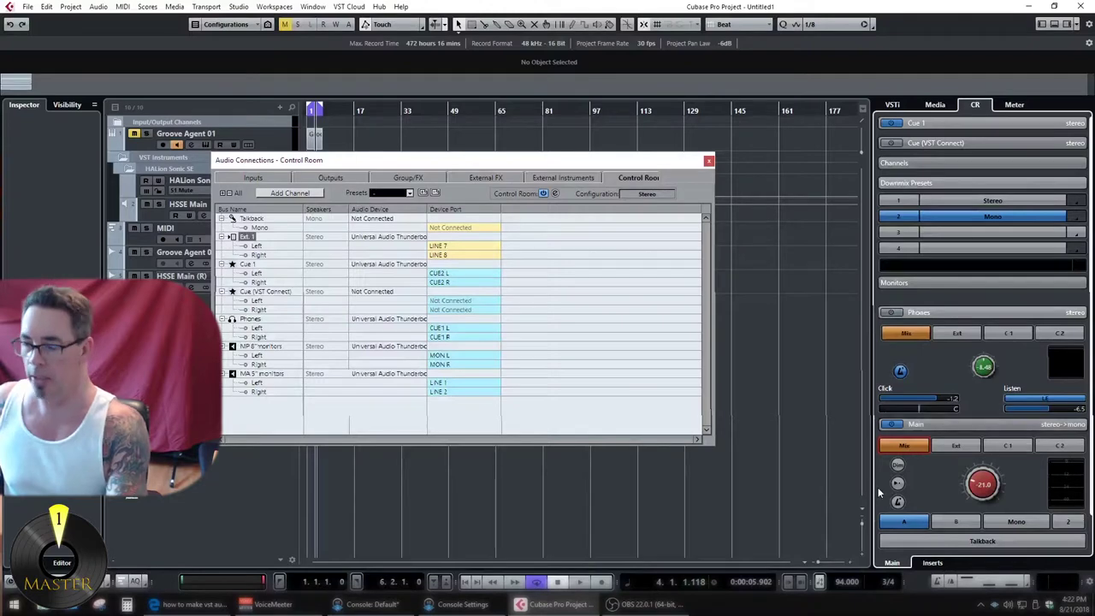
{"action": "key", "text": "F3"}
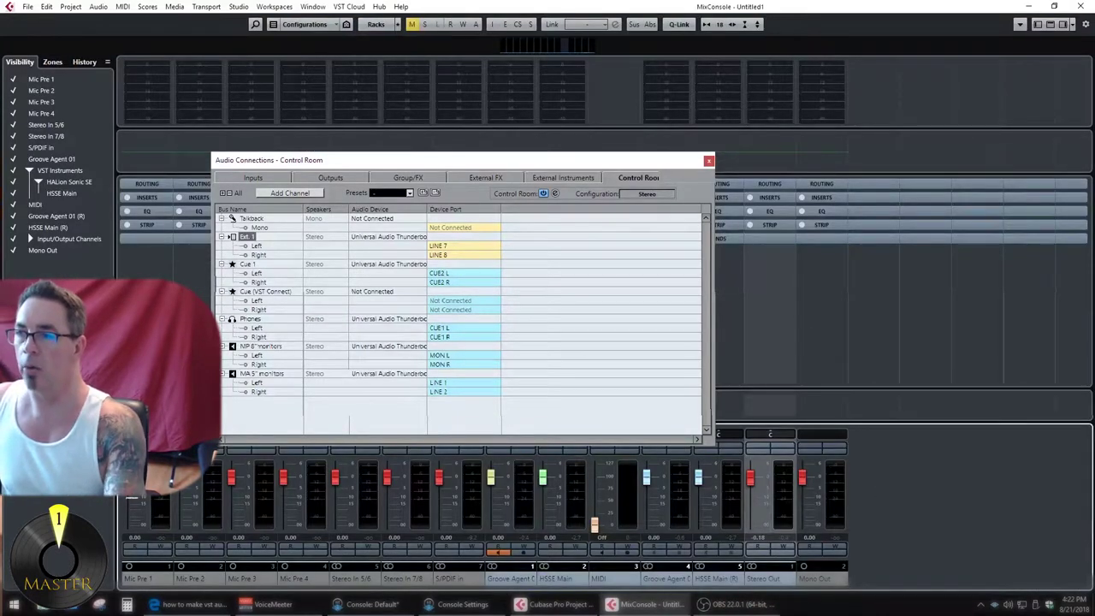
{"action": "left_click", "coordinate": [1079, 6]}
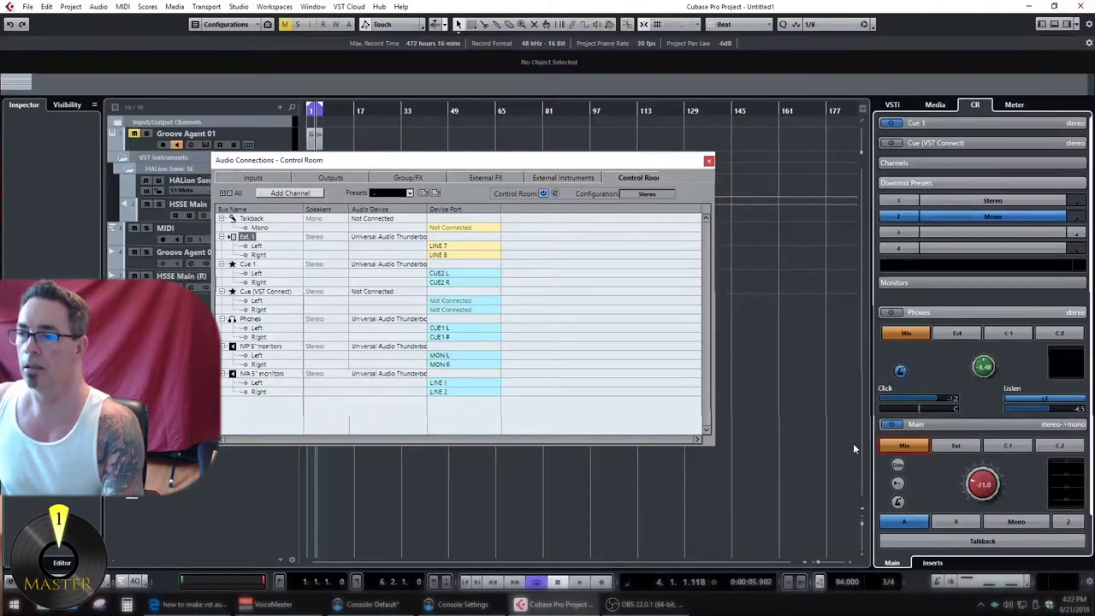
Step: Switch the Main channel's source to Ext and Cue 1, expand the Cue 1 section, and return the source to Mix
{"action": "left_click", "coordinate": [946, 445]}
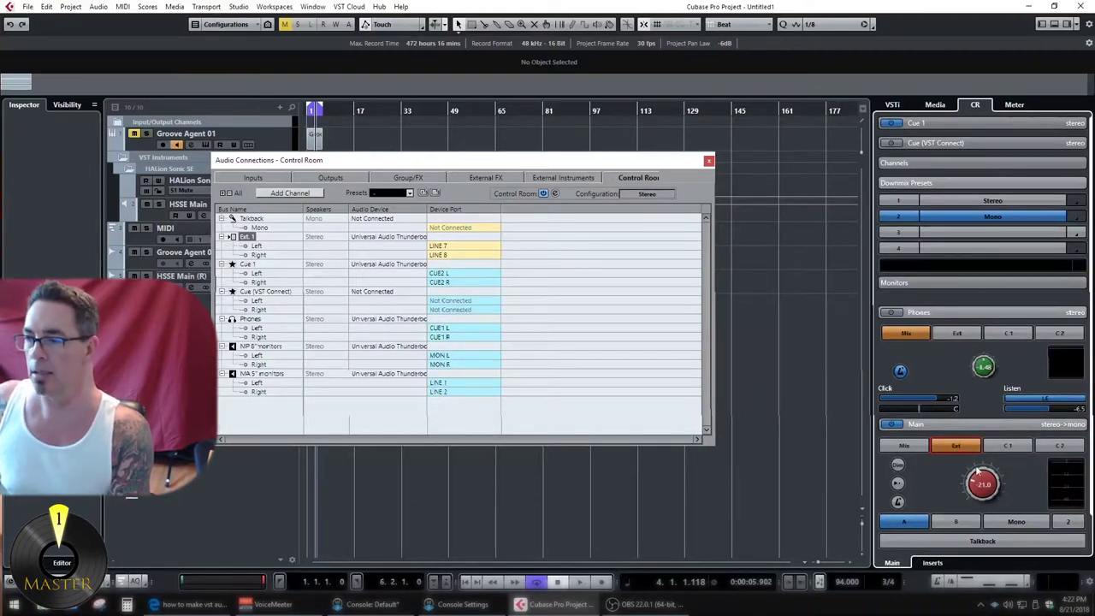
{"action": "left_click", "coordinate": [1010, 447]}
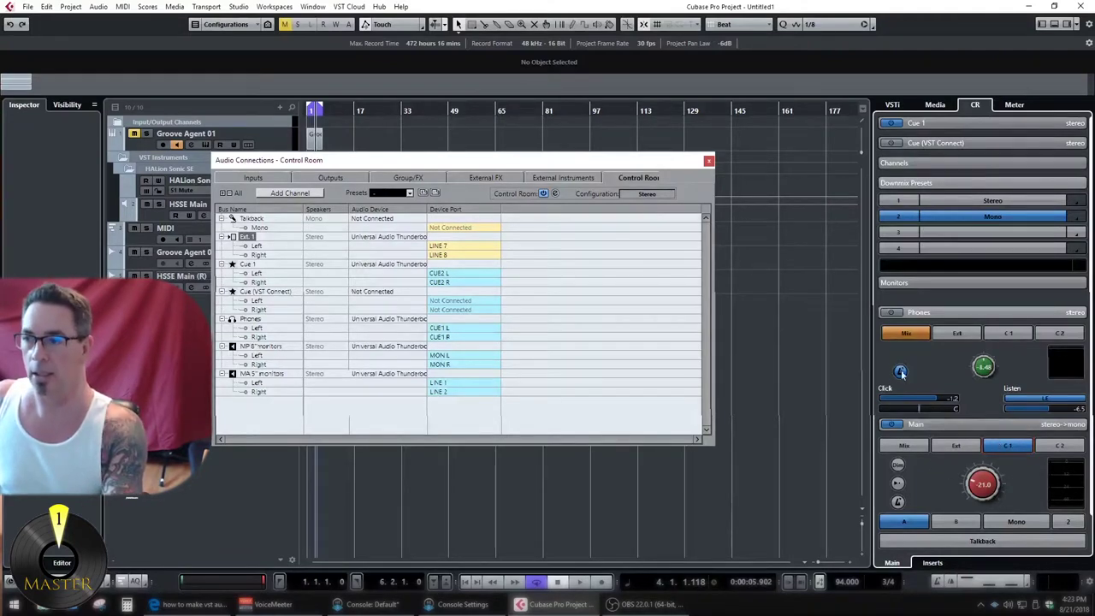
{"action": "left_click", "coordinate": [944, 124]}
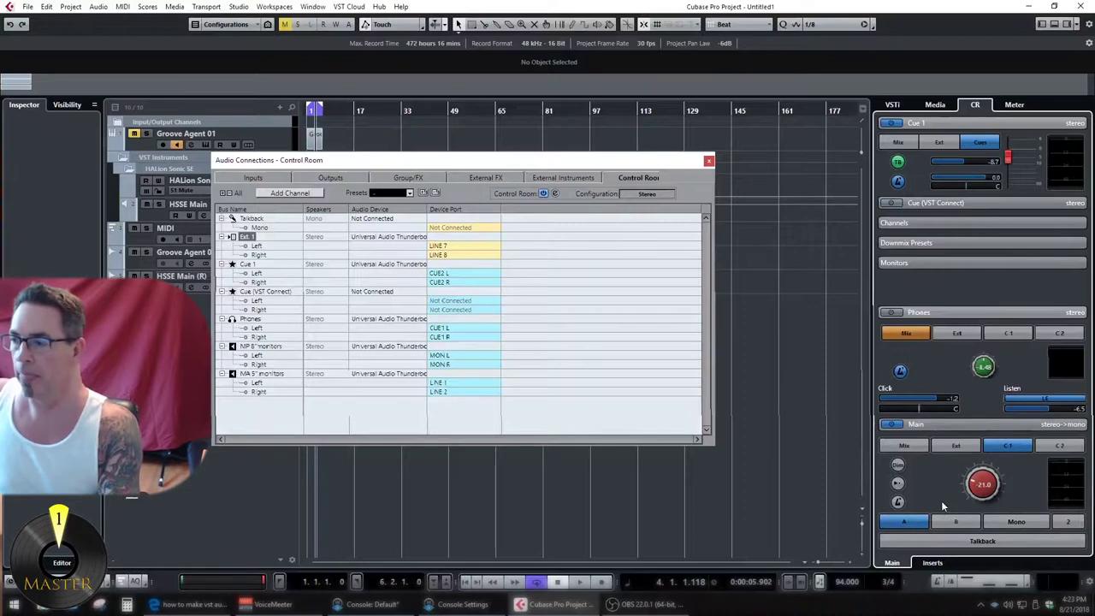
{"action": "left_click", "coordinate": [917, 448]}
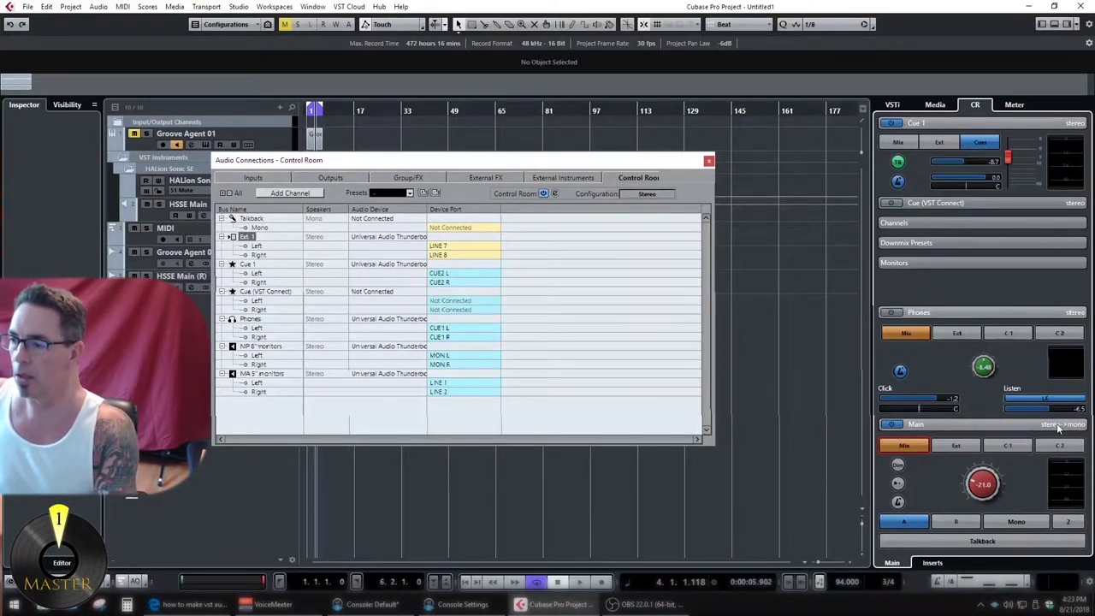
Step: Toggle the Main channel's downmix between Stereo and Mono, leaving it on Stereo
{"action": "left_click", "coordinate": [1016, 522]}
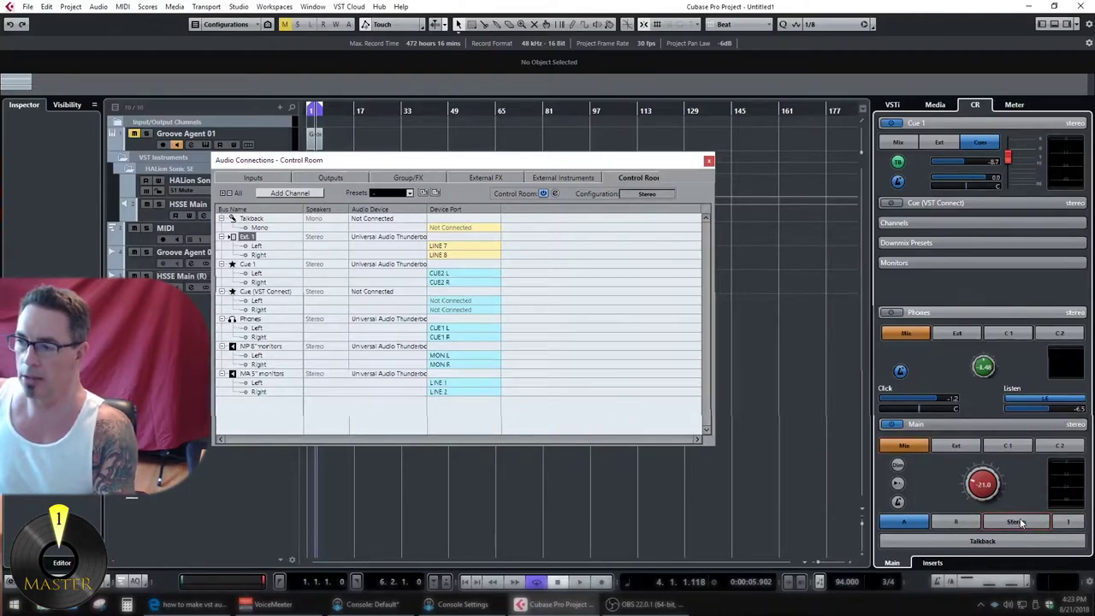
{"action": "left_click", "coordinate": [1018, 522]}
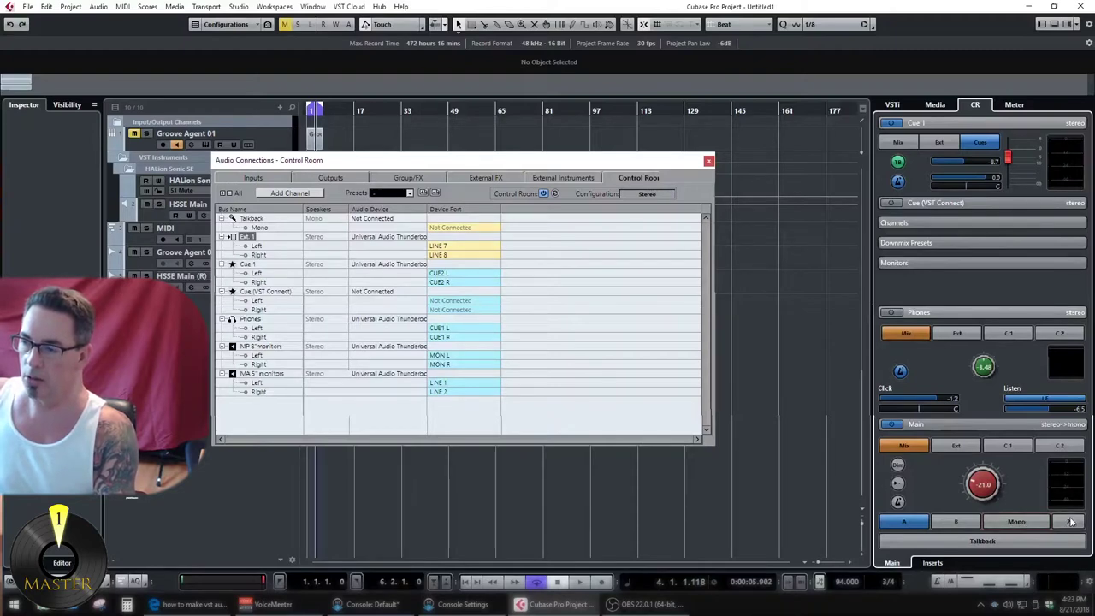
{"action": "left_click", "coordinate": [1018, 521]}
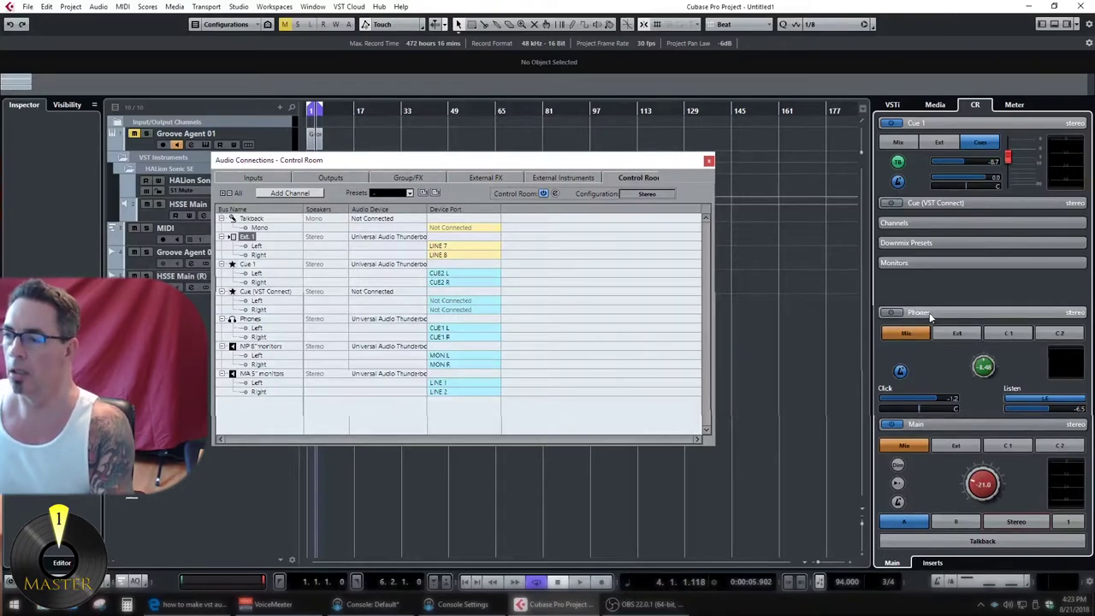
Step: Resize the Phones section to show its full controls, set its level to about -8.31, and turn off its Listen
{"action": "left_click_drag", "start_coordinate": [929, 312], "coordinate": [934, 339]}
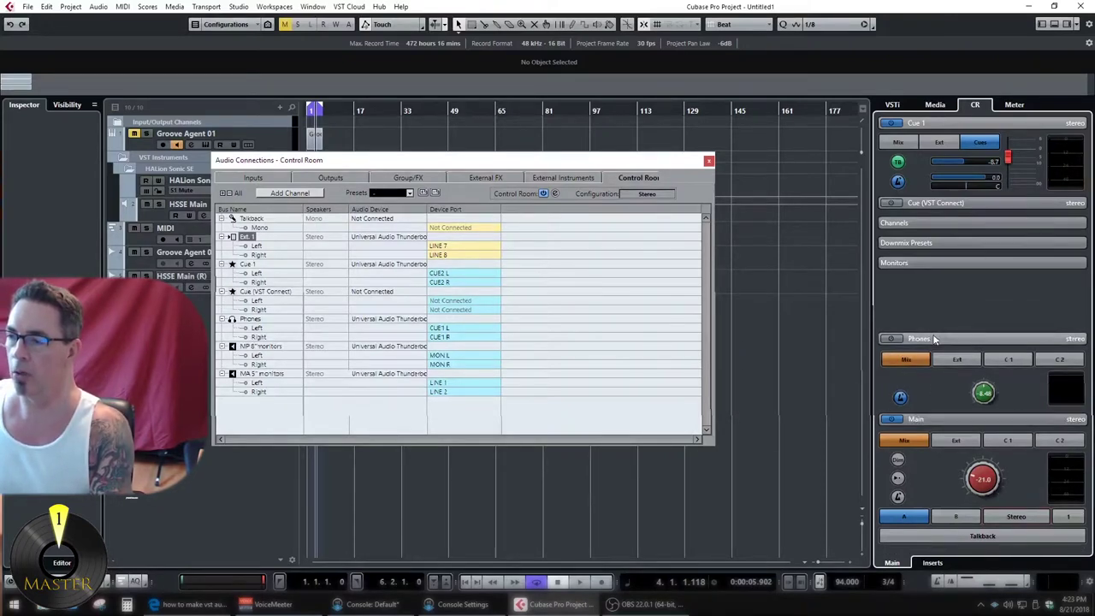
{"action": "left_click", "coordinate": [933, 337]}
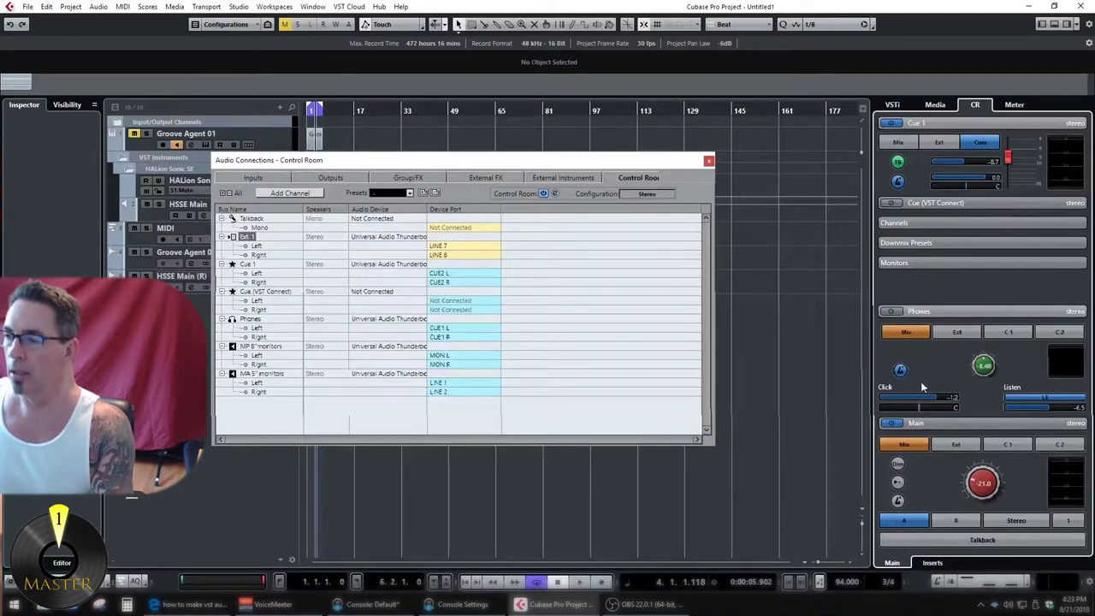
{"action": "left_click_drag", "start_coordinate": [982, 366], "coordinate": [1048, 399]}
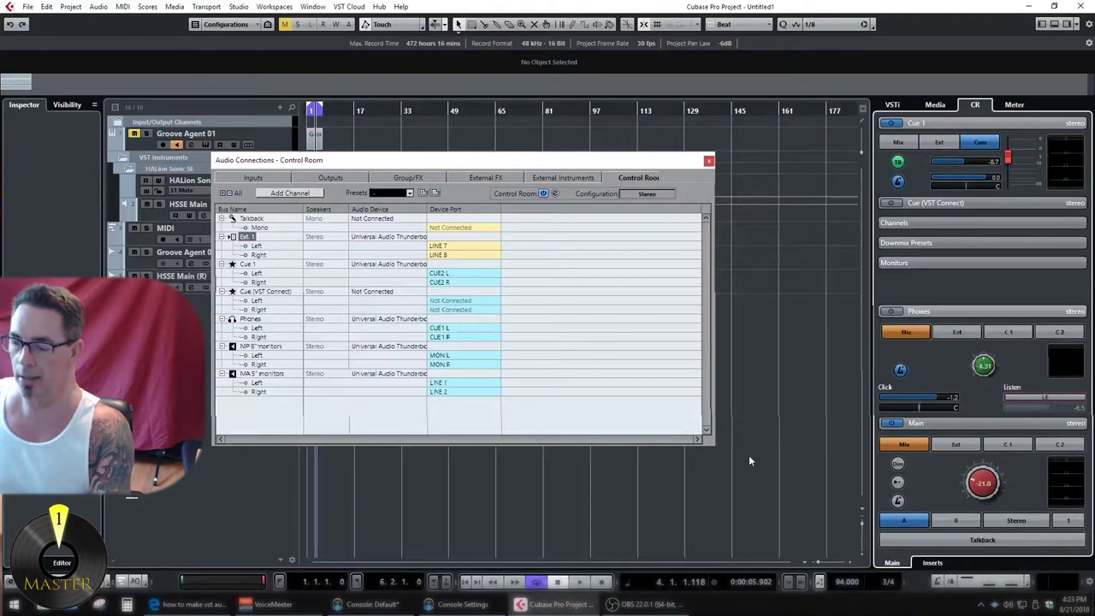
Step: Open the MixConsole, move Audio Connections clear of the faders, and close Audio Connections
{"action": "key", "text": "F3"}
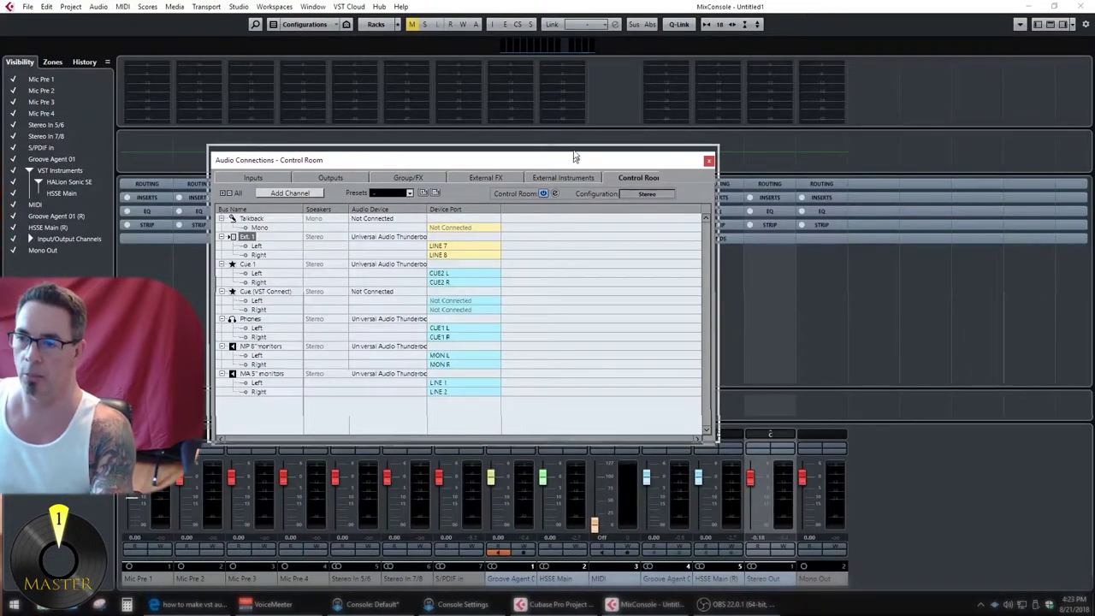
{"action": "left_click_drag", "start_coordinate": [574, 160], "coordinate": [602, 69]}
{"action": "left_click_drag", "start_coordinate": [552, 423], "coordinate": [549, 371]}
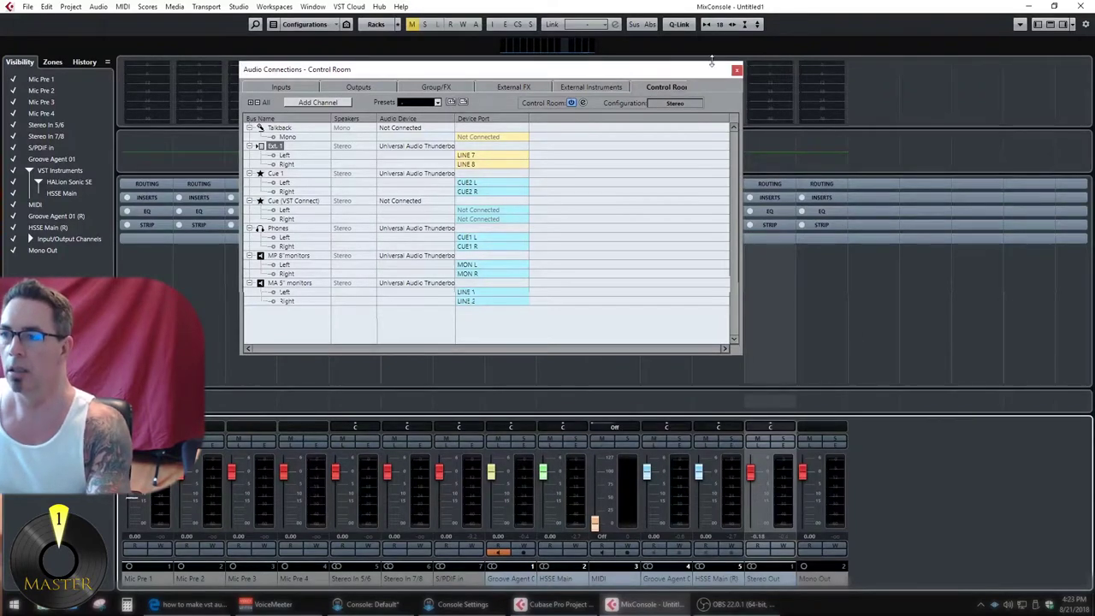
{"action": "left_click", "coordinate": [736, 71]}
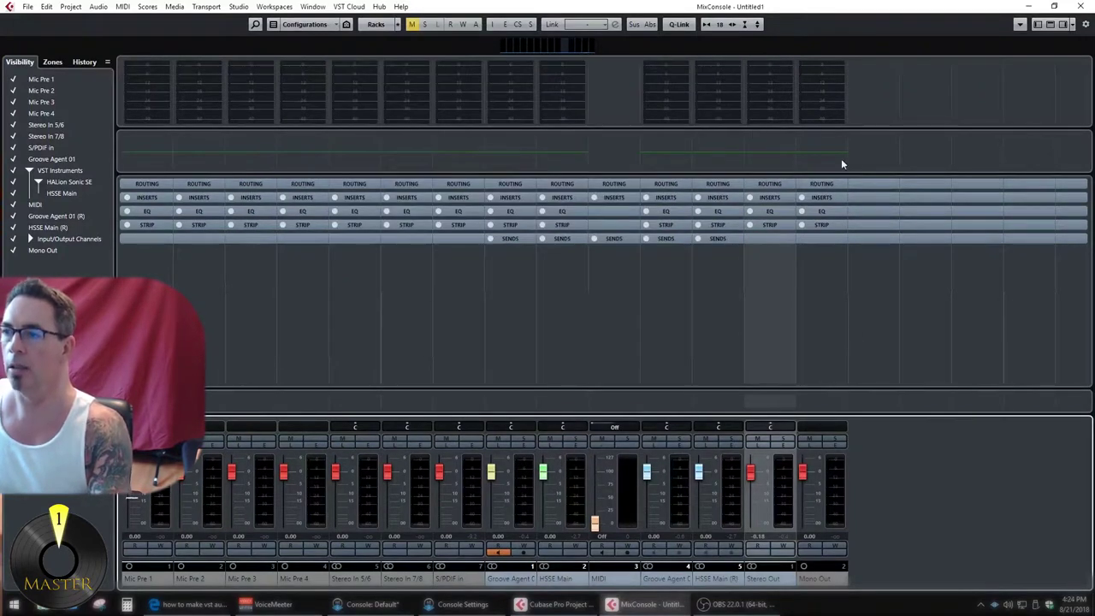
Step: Hide the Channel Overview and Meter Bridge in the MixConsole's window layout
{"action": "left_click", "coordinate": [1022, 25]}
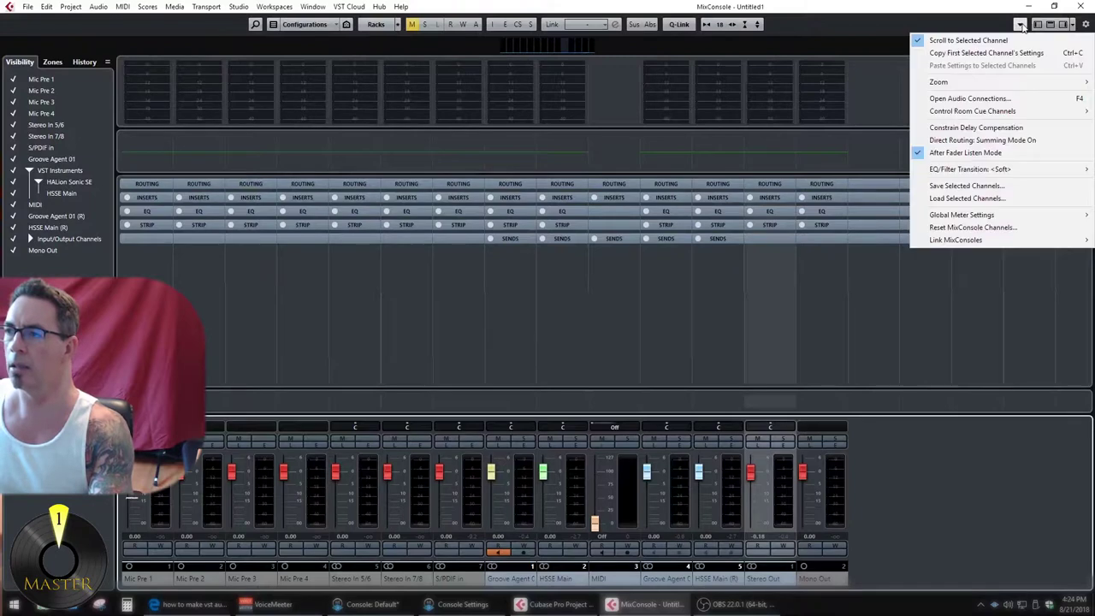
{"action": "left_click", "coordinate": [1038, 28]}
{"action": "left_click", "coordinate": [1071, 25]}
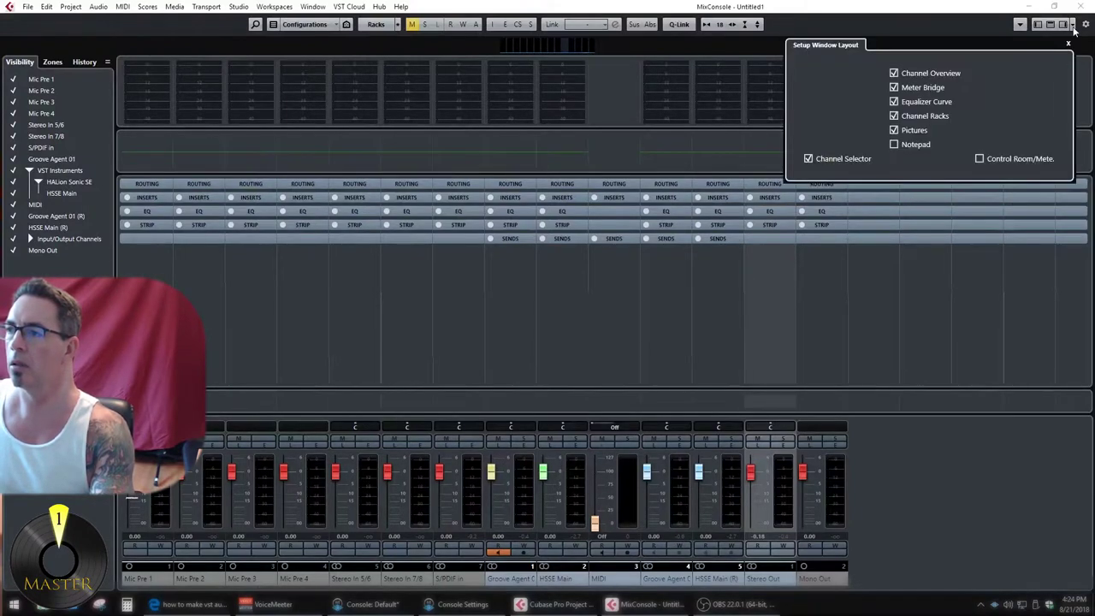
{"action": "left_click", "coordinate": [894, 74]}
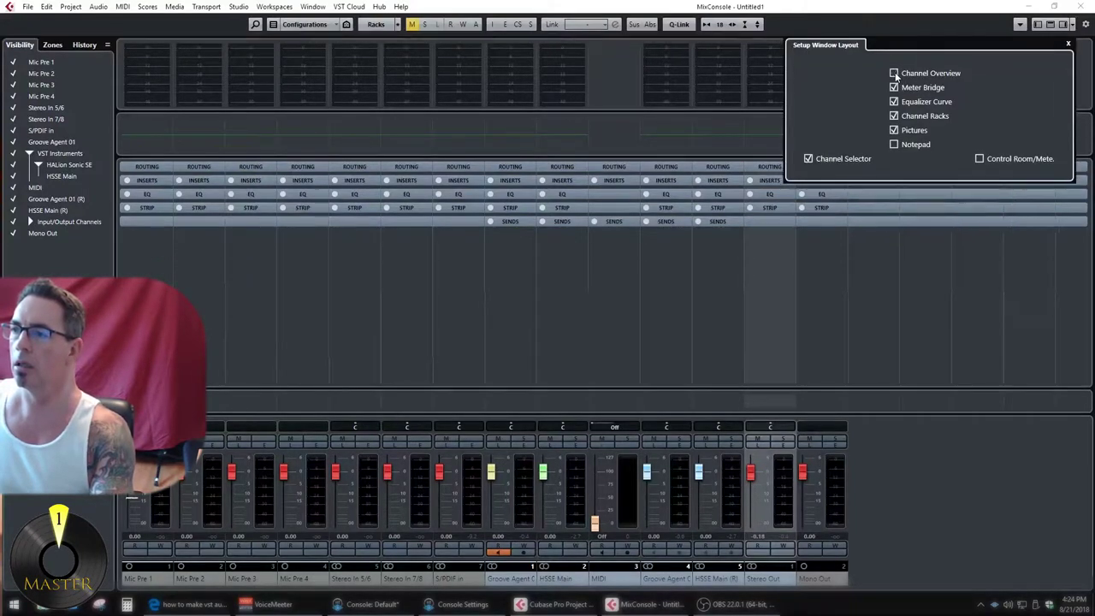
{"action": "left_click", "coordinate": [895, 87]}
{"action": "left_click", "coordinate": [695, 368]}
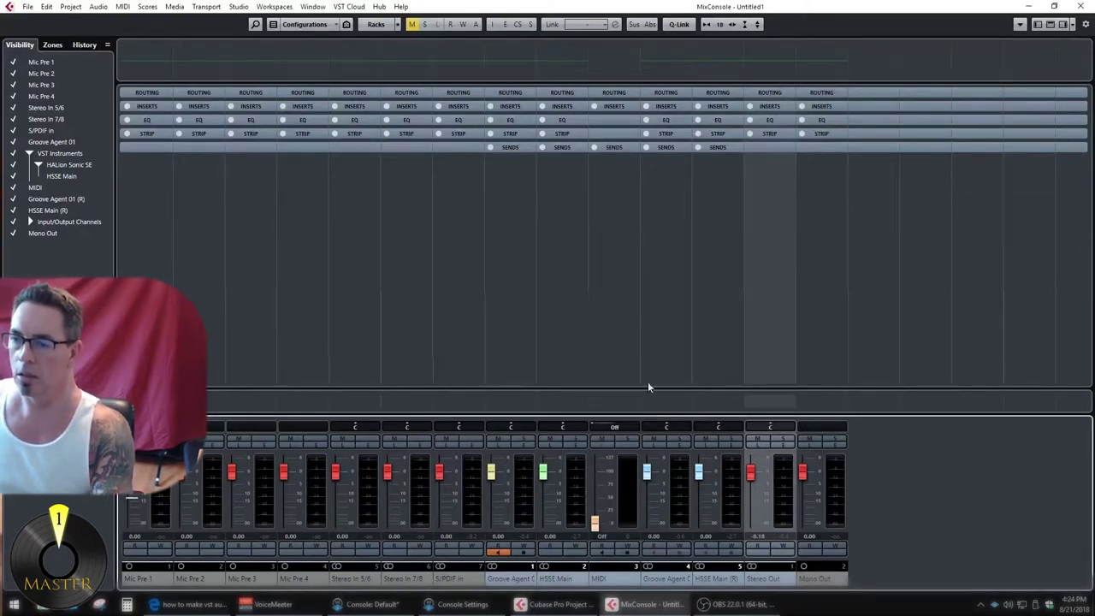
Step: Restore the MixConsole to a smaller window, maximize it again, and enlarge the fader section upward
{"action": "left_click", "coordinate": [1055, 6]}
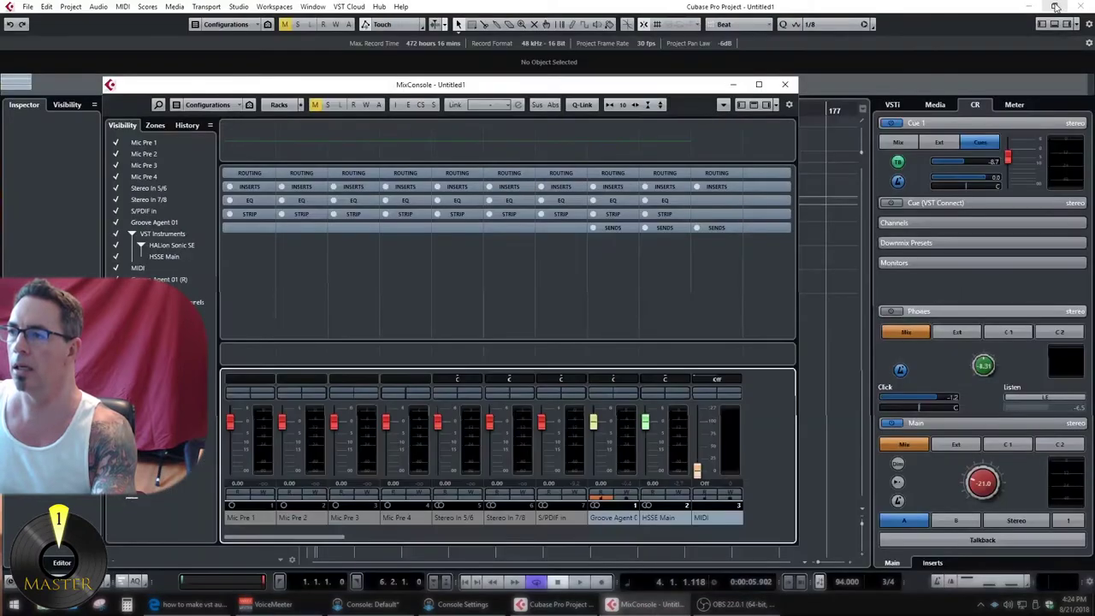
{"action": "left_click", "coordinate": [759, 86]}
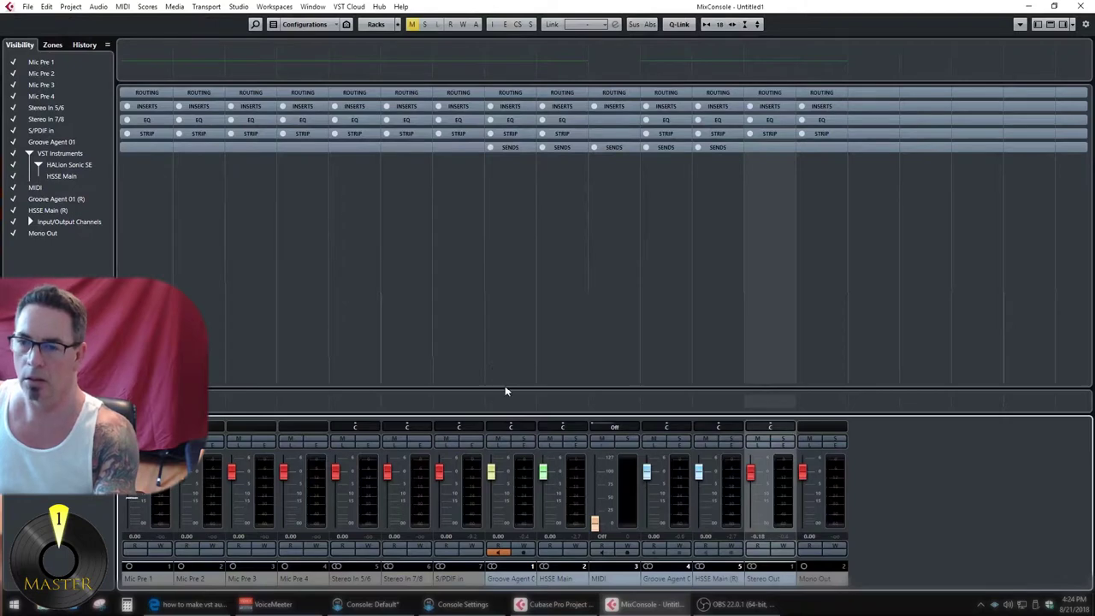
{"action": "left_click_drag", "start_coordinate": [508, 388], "coordinate": [501, 316]}
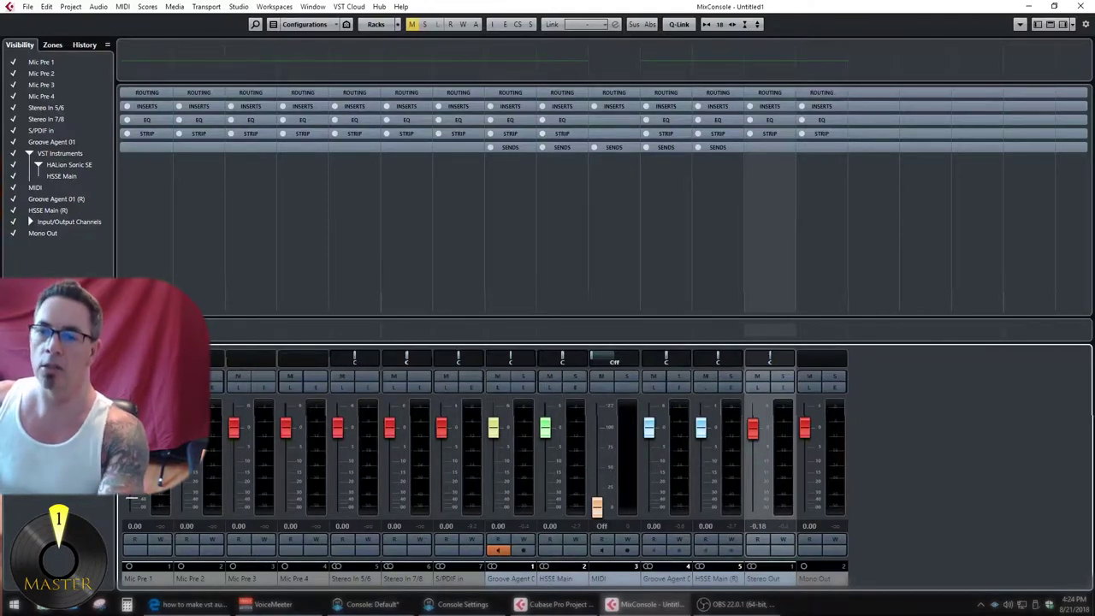
Step: Start playback from the project window and enable Listen on the Groove Agent 01 (R) channel in the MixConsole
{"action": "left_click", "coordinate": [1028, 6]}
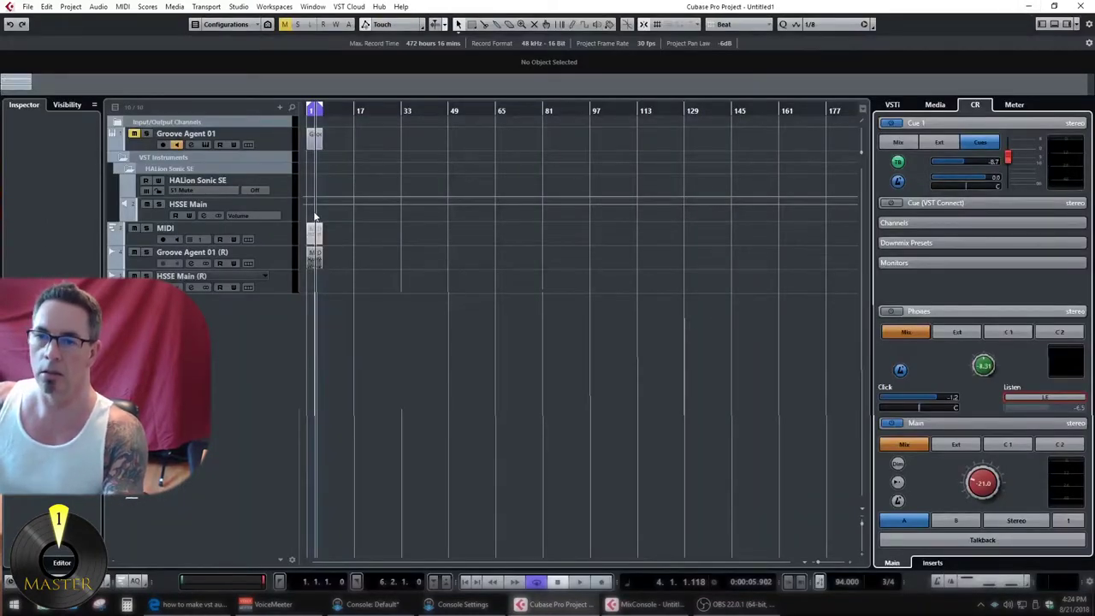
{"action": "key", "text": "space"}
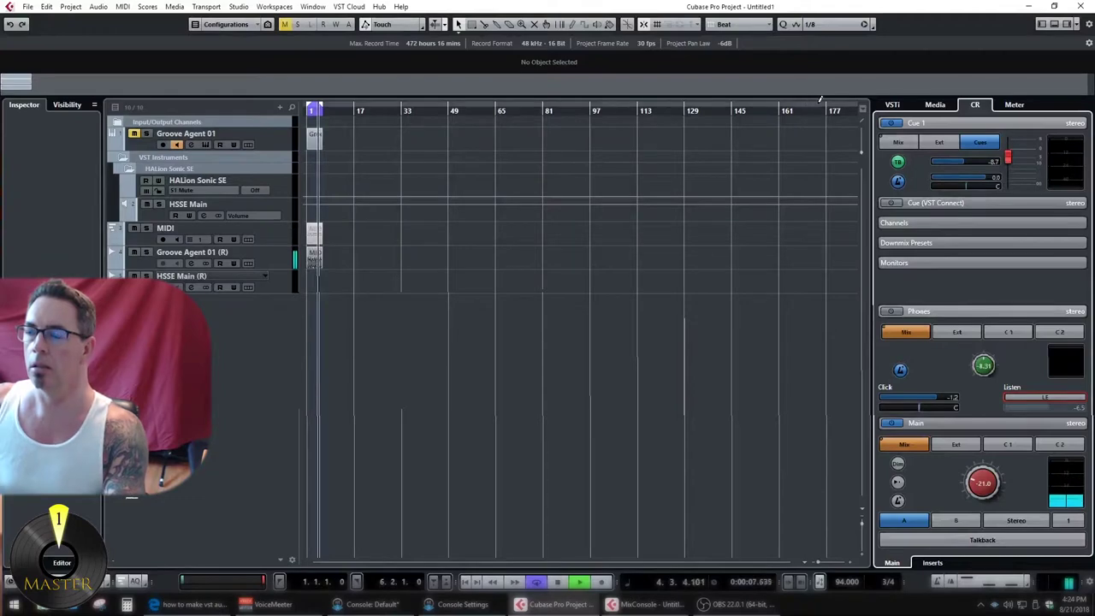
{"action": "key", "text": "F3"}
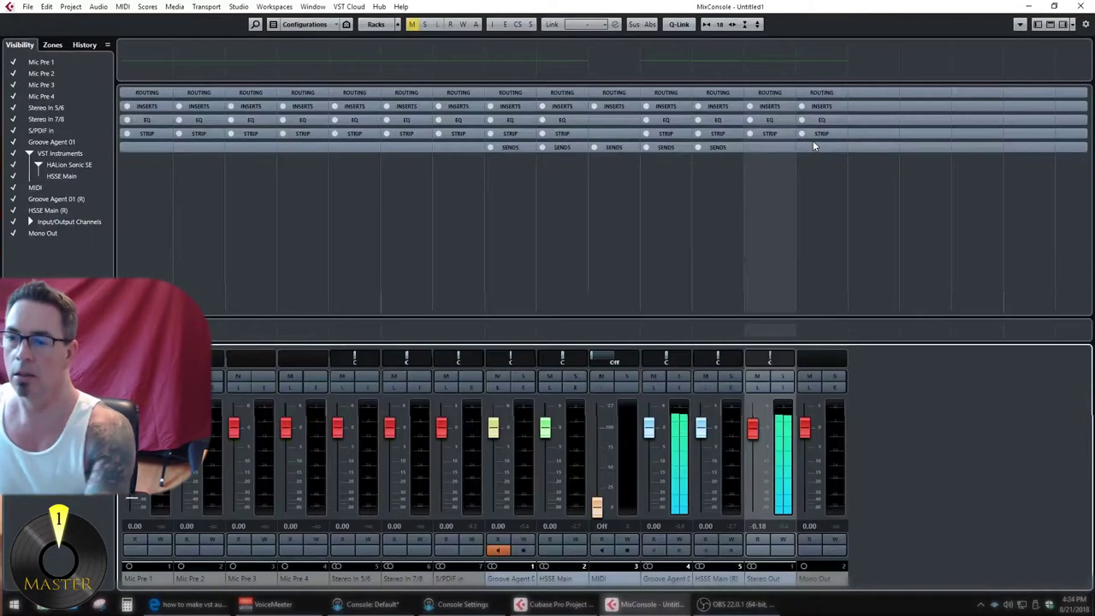
{"action": "left_click", "coordinate": [654, 388]}
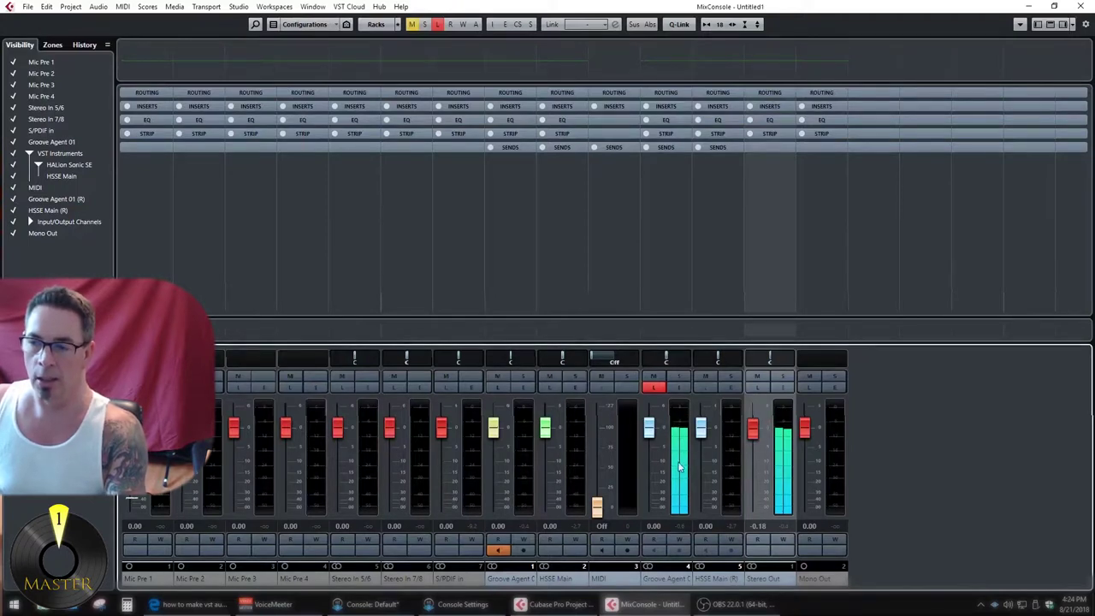
Step: Toggle Listen off and on for the Groove Agent 01 (R) channel, leaving it off
{"action": "left_click", "coordinate": [655, 388]}
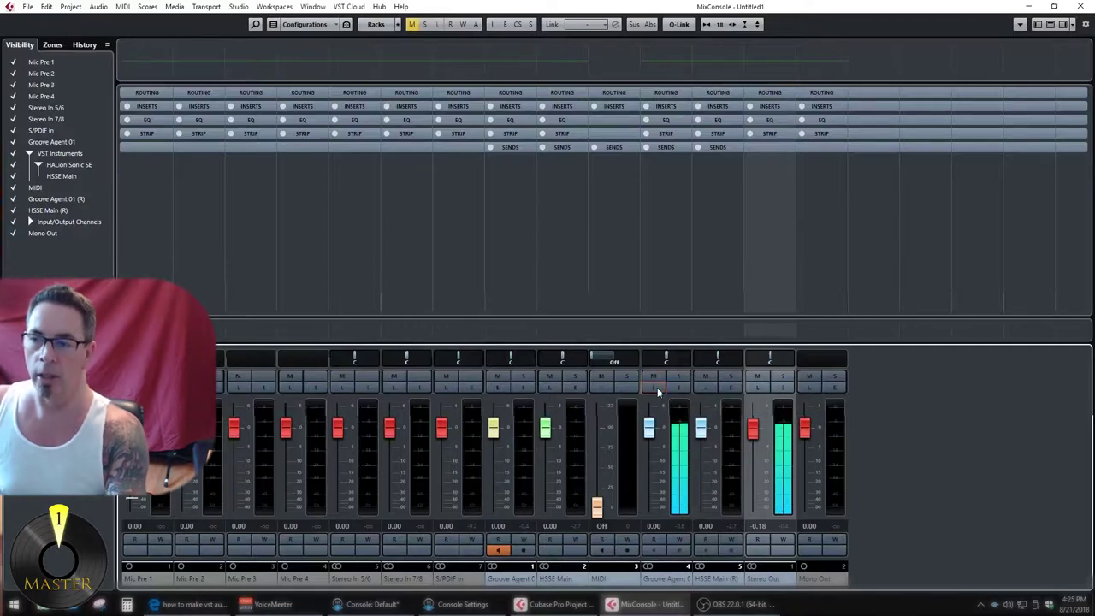
{"action": "left_click", "coordinate": [656, 387]}
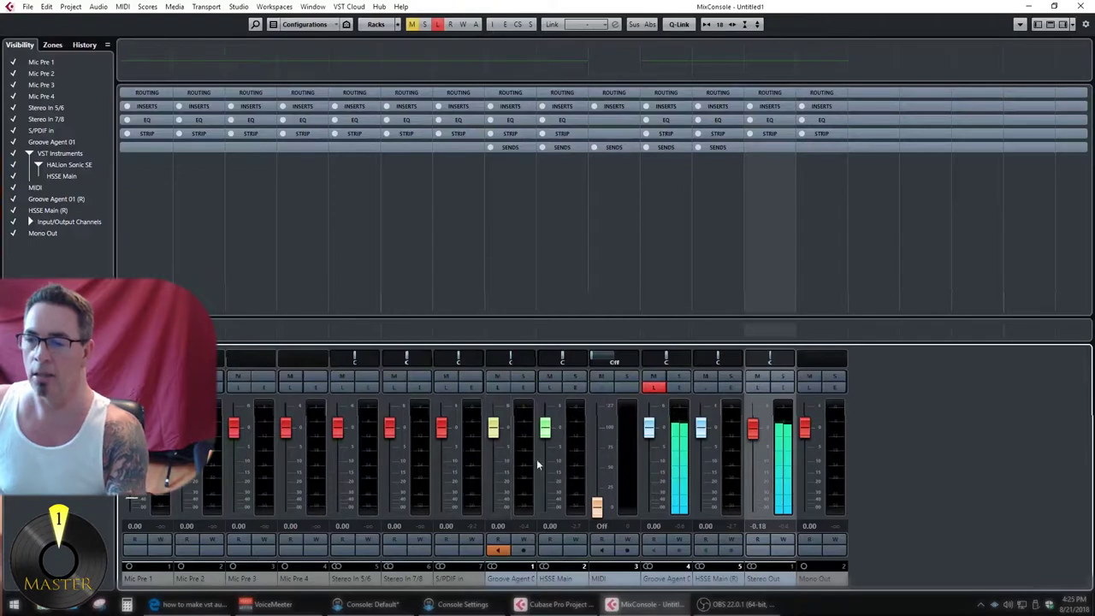
{"action": "left_click", "coordinate": [654, 387]}
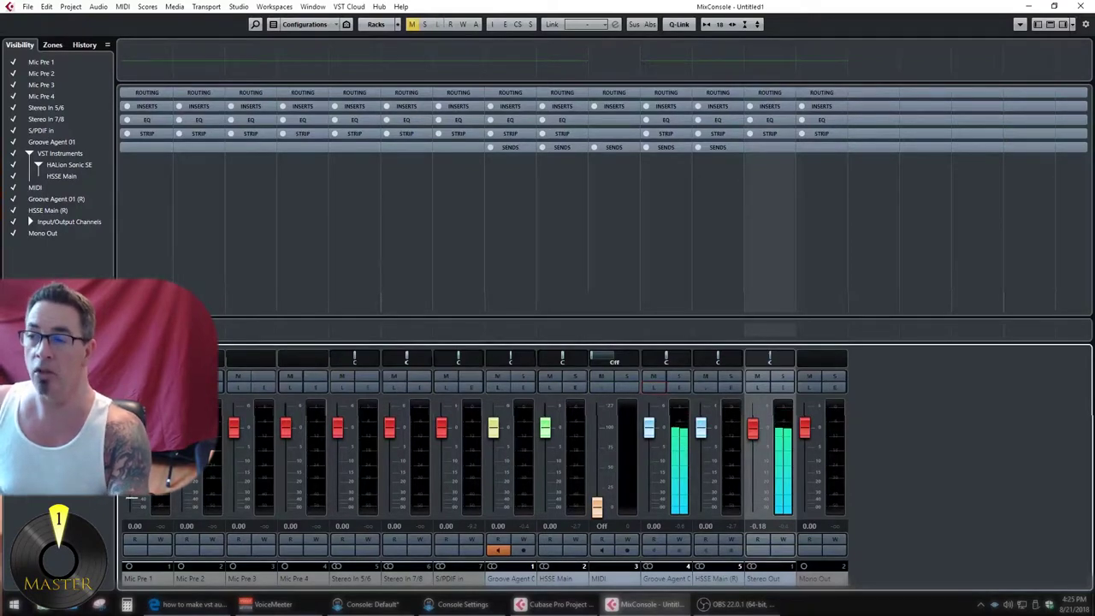
Step: Close the MixConsole and stop playback in the project window
{"action": "left_click", "coordinate": [1081, 7]}
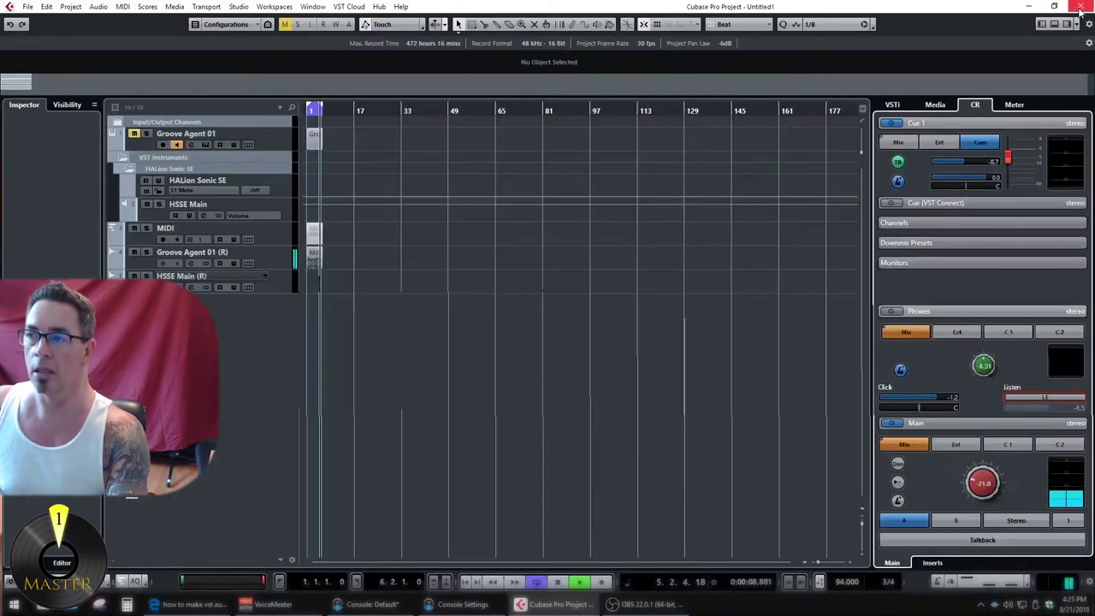
{"action": "key", "text": "space"}
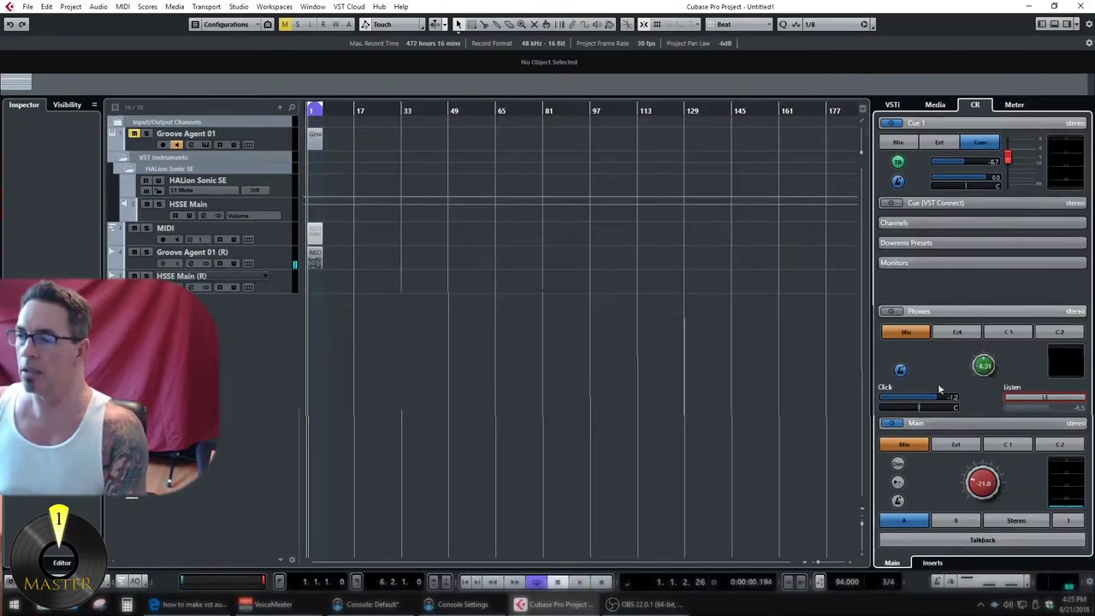
Step: Enable Listen for the Phones channel and set its Listen level to -6.9 and its Click level to -0.6
{"action": "left_click", "coordinate": [1047, 408]}
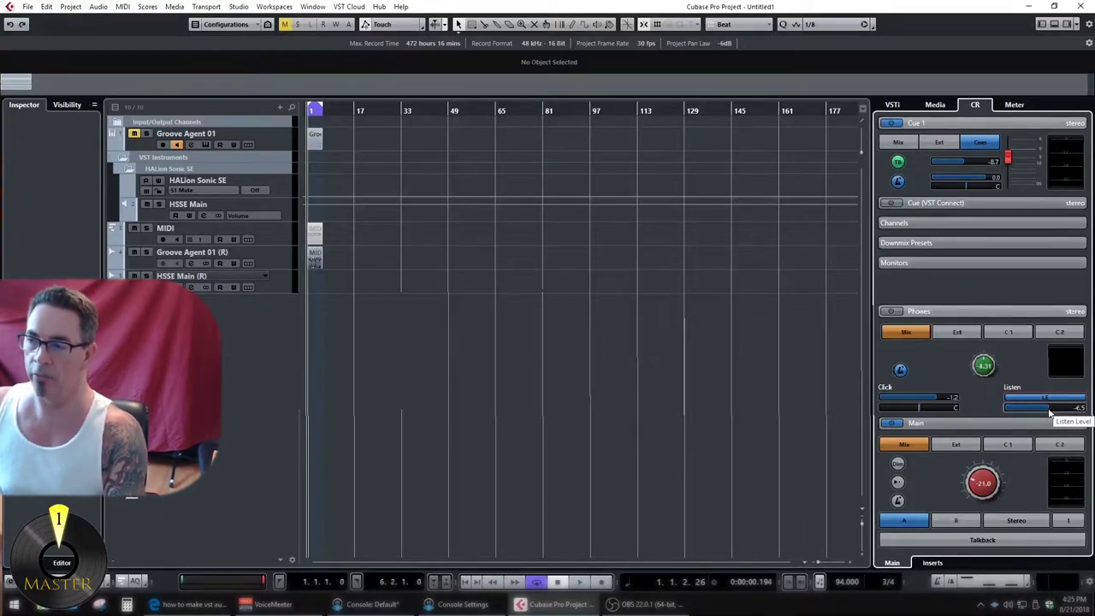
{"action": "left_click", "coordinate": [1051, 410]}
{"action": "scroll", "coordinate": [1052, 407], "scroll_direction": "up", "scroll_amount": 3}
{"action": "scroll", "coordinate": [1052, 419], "scroll_direction": "down", "scroll_amount": 1}
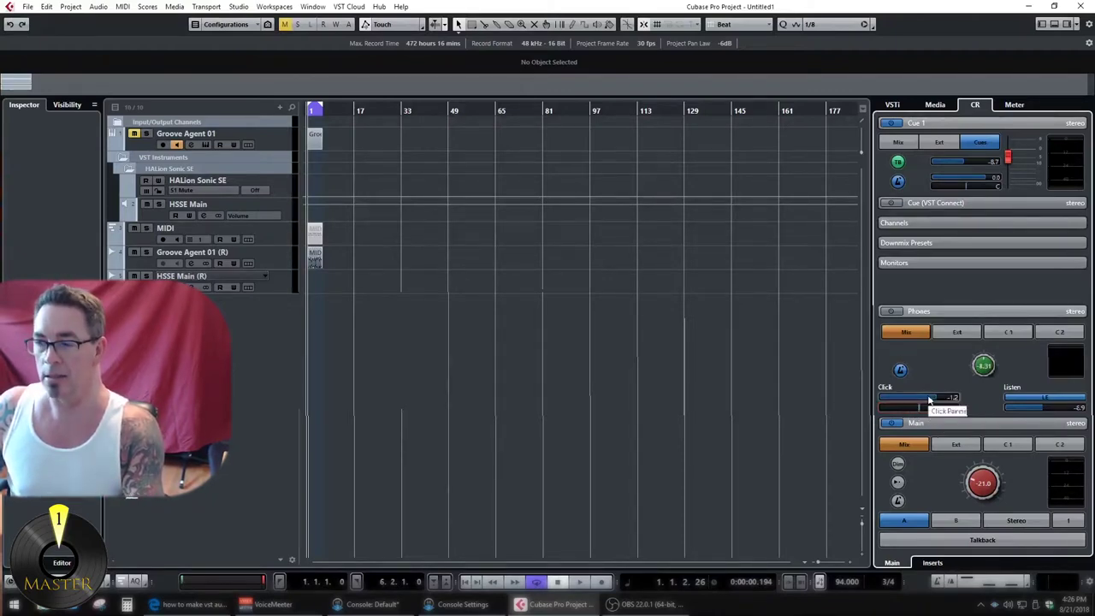
{"action": "mouse_move", "coordinate": [932, 401]}
{"action": "left_mouse_down"}
{"action": "mouse_move", "coordinate": [966, 401]}
{"action": "mouse_move", "coordinate": [941, 403]}
{"action": "left_mouse_up"}
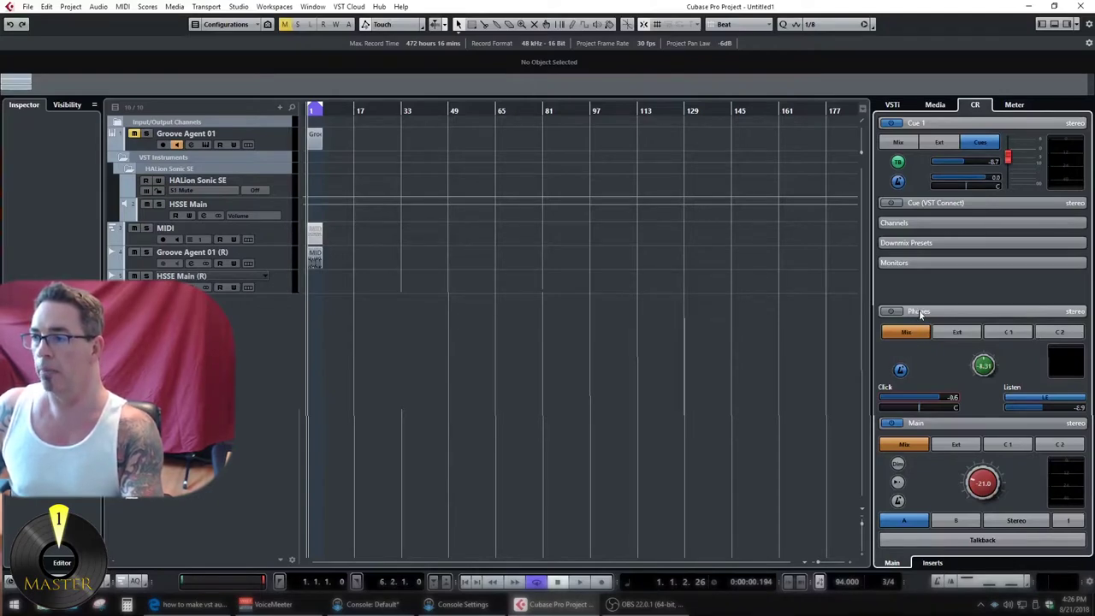
Step: Hide the Click and Listen controls of the Phones channel and expand the Control Room's Monitors section
{"action": "left_click_drag", "start_coordinate": [919, 310], "coordinate": [933, 342]}
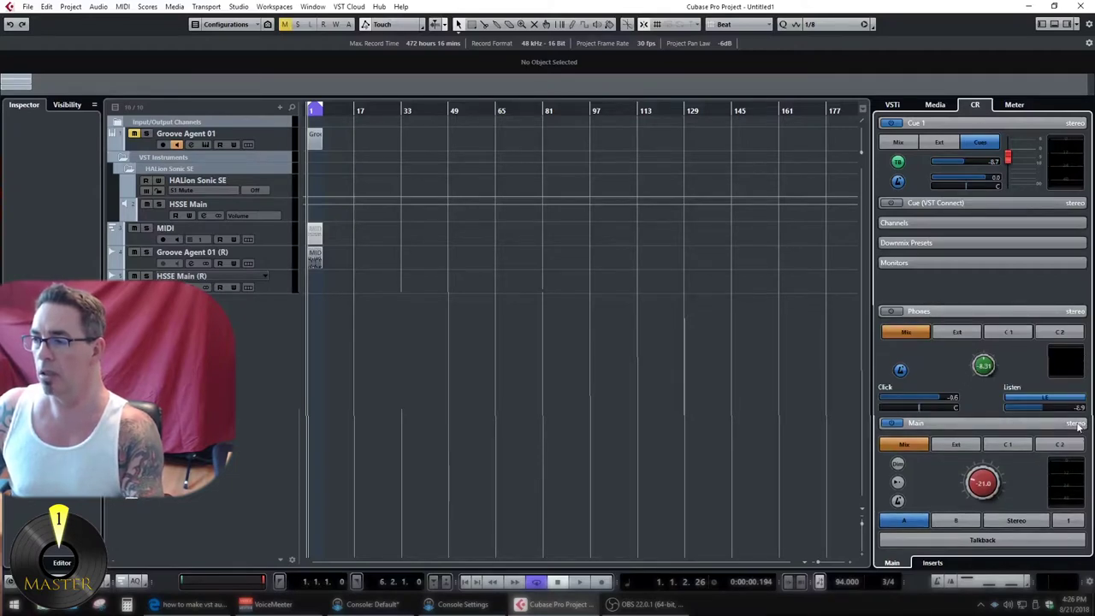
{"action": "left_click", "coordinate": [1070, 370]}
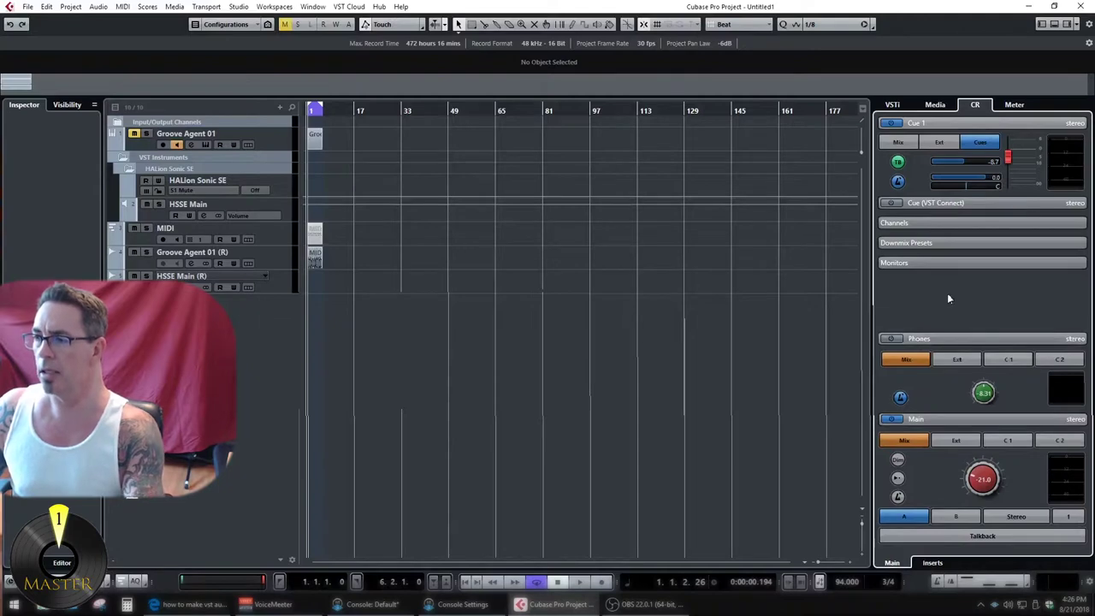
{"action": "left_click", "coordinate": [931, 260]}
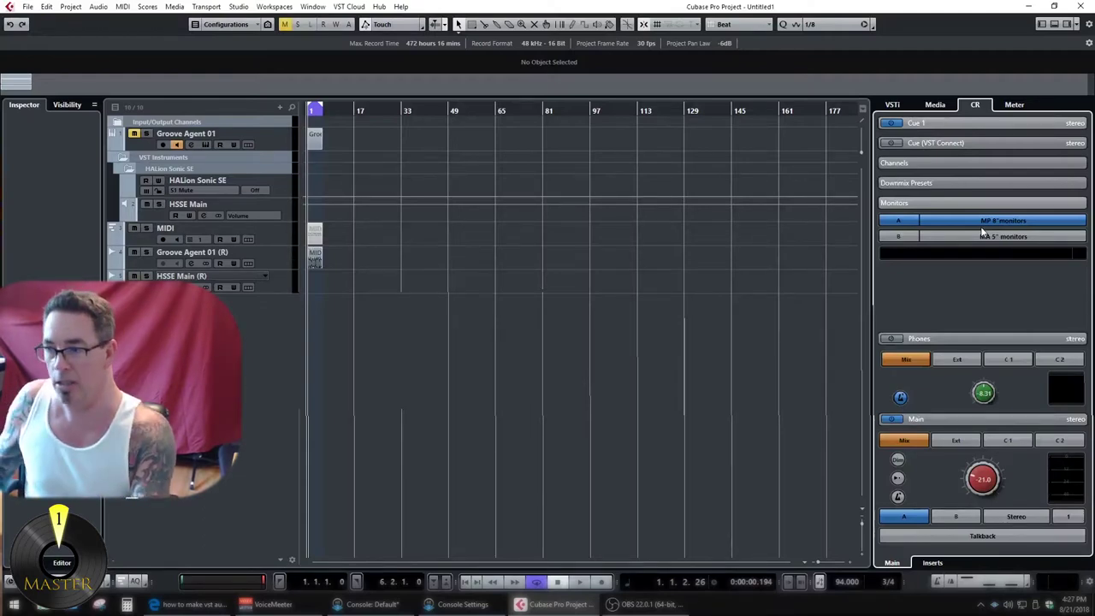
Step: Switch the Main output back and forth between monitors A and B, leaving B (MA 5" monitors) selected
{"action": "left_click", "coordinate": [949, 518]}
{"action": "left_click", "coordinate": [914, 518]}
{"action": "left_click", "coordinate": [939, 517]}
{"action": "left_click", "coordinate": [922, 518]}
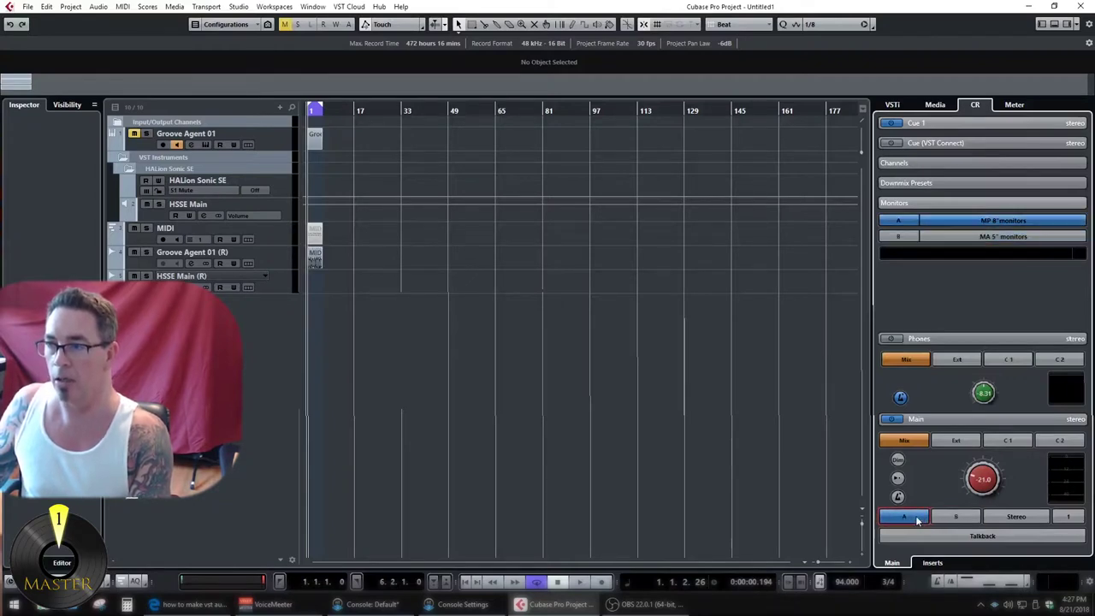
{"action": "left_click", "coordinate": [967, 517]}
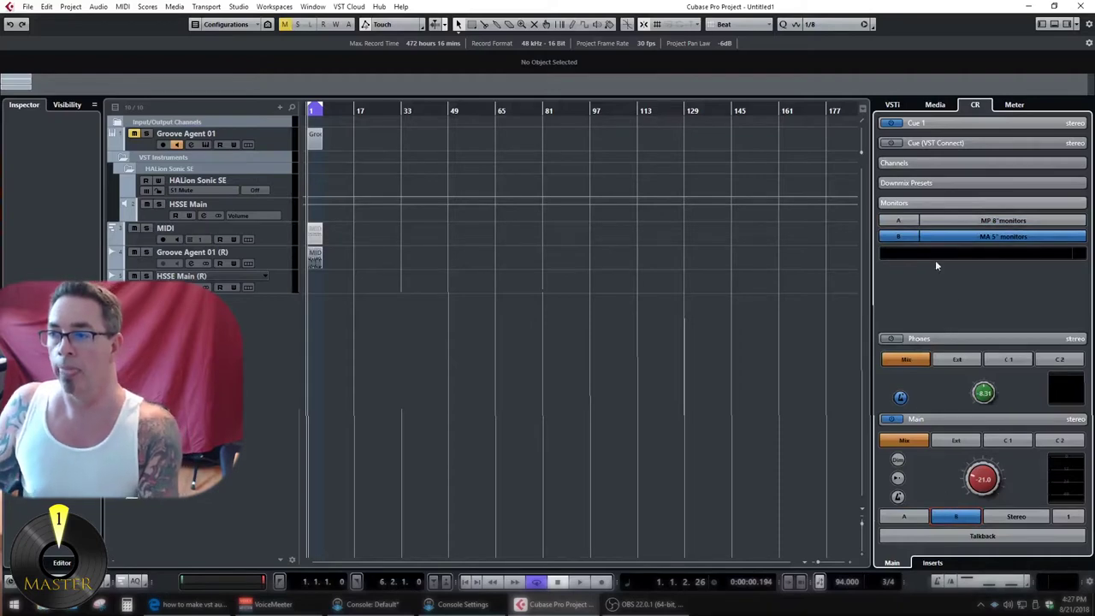
Step: Show the monitor inserts with the Input Gain for the MA 5" monitors and switch the Main output to monitor A
{"action": "left_click", "coordinate": [932, 563]}
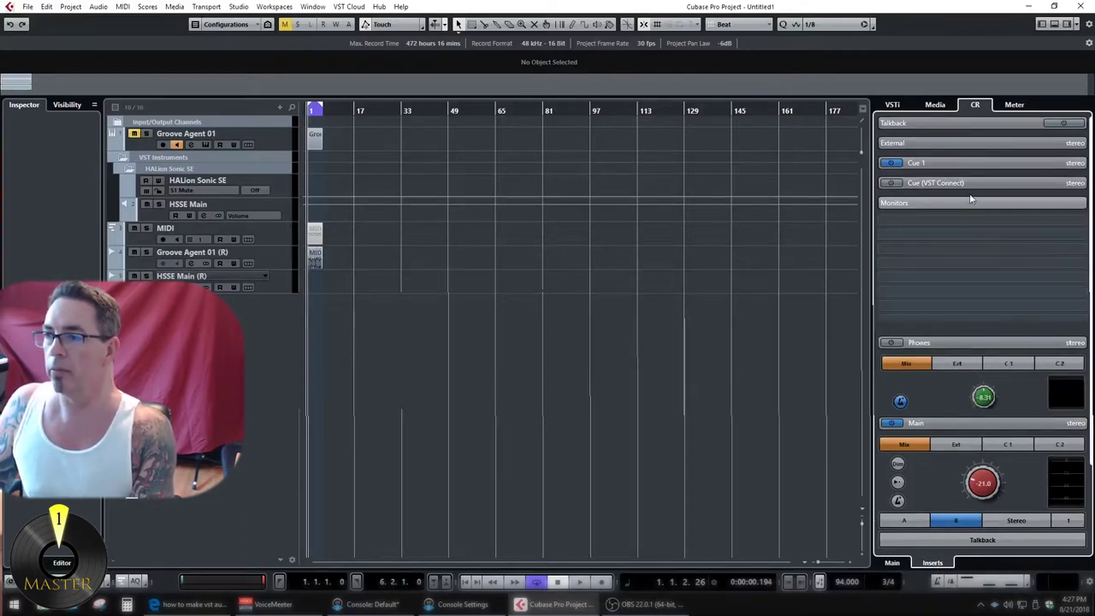
{"action": "scroll", "coordinate": [971, 199], "scroll_direction": "down", "scroll_amount": 1}
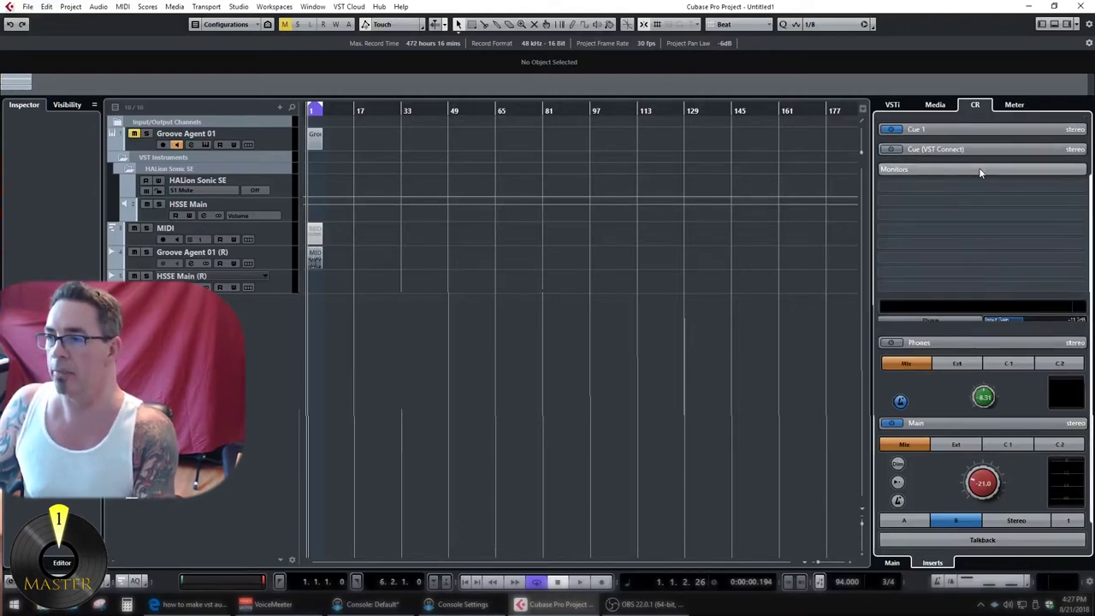
{"action": "scroll", "coordinate": [980, 173], "scroll_direction": "up", "scroll_amount": 1}
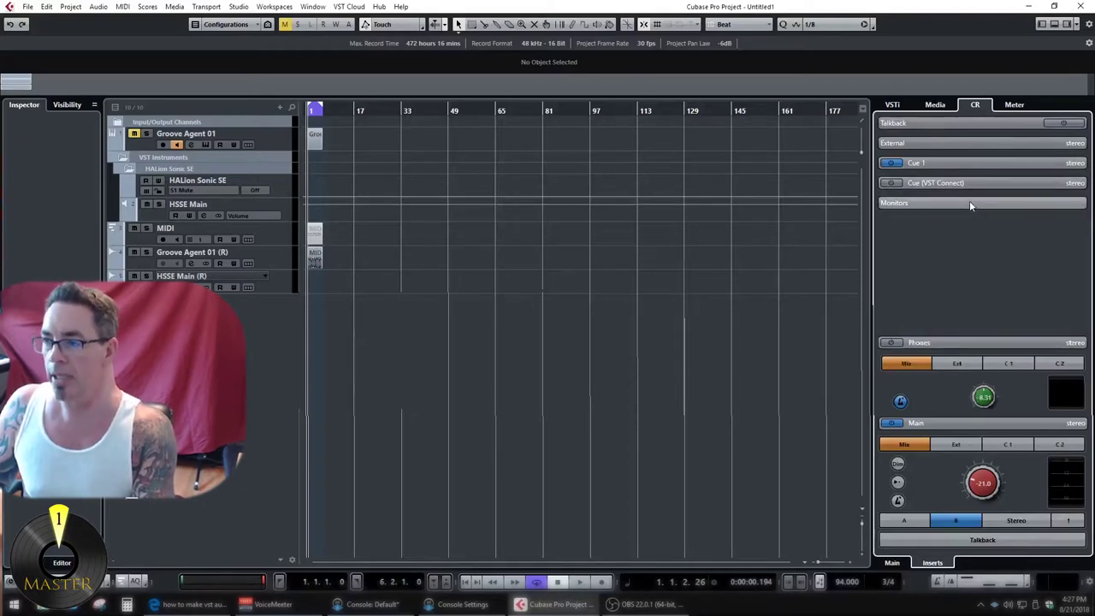
{"action": "scroll", "coordinate": [969, 203], "scroll_direction": "down", "scroll_amount": 1}
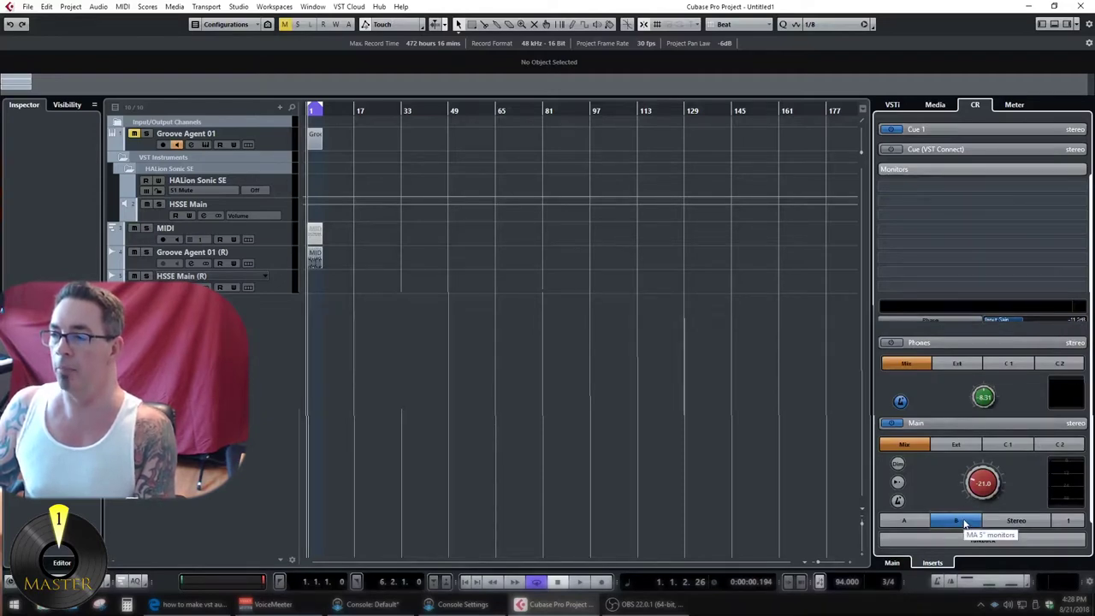
{"action": "left_click", "coordinate": [904, 520]}
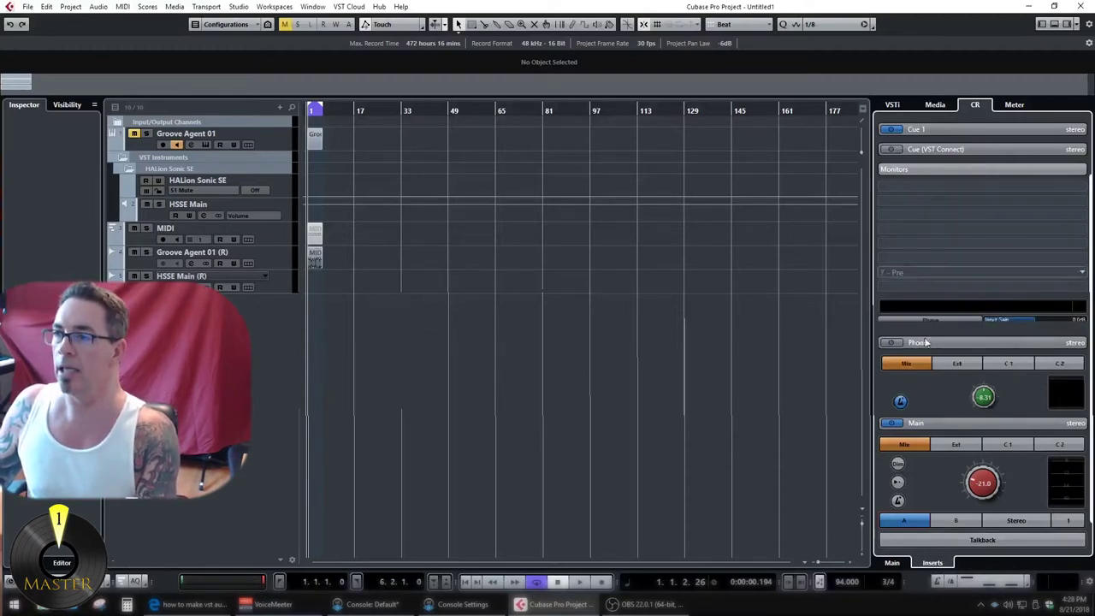
Step: Return to the main Control Room view and look through the Downmix Presets and Channels sections
{"action": "left_click", "coordinate": [894, 563]}
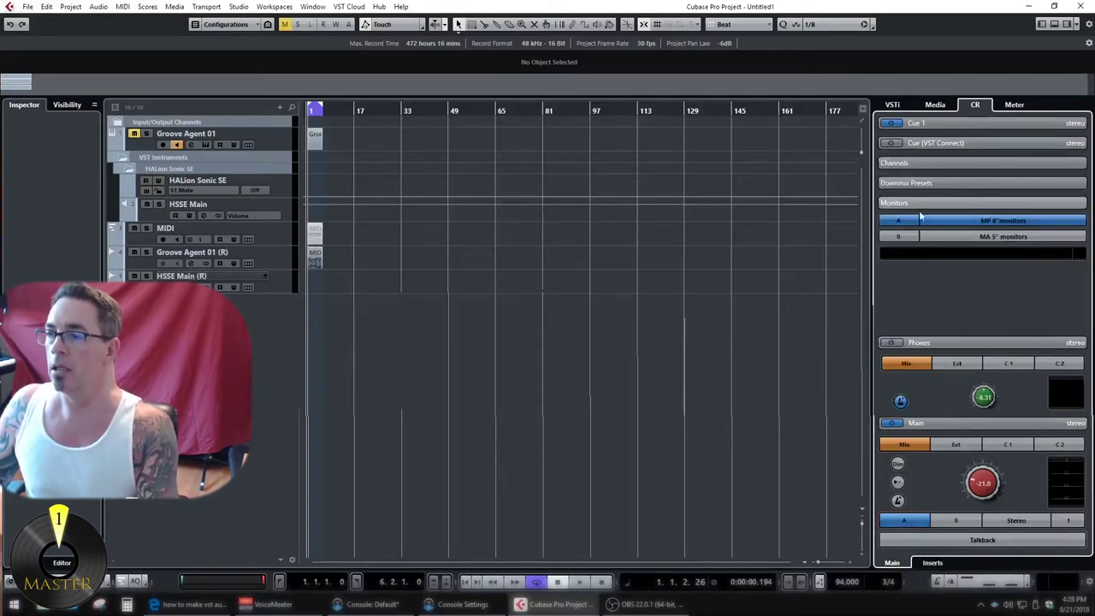
{"action": "left_click", "coordinate": [961, 185]}
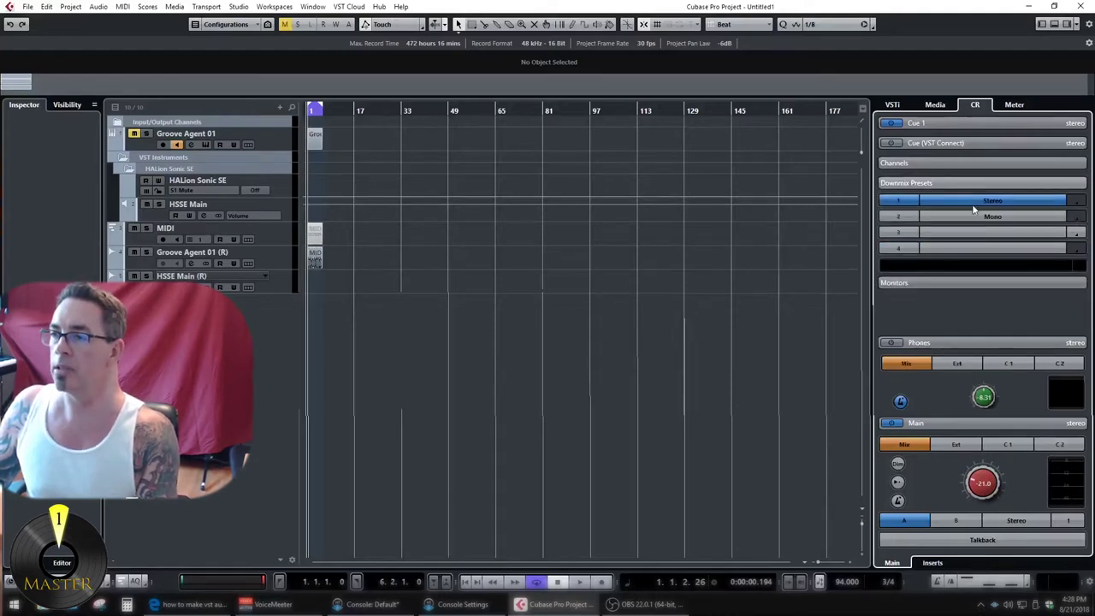
{"action": "left_click", "coordinate": [958, 163]}
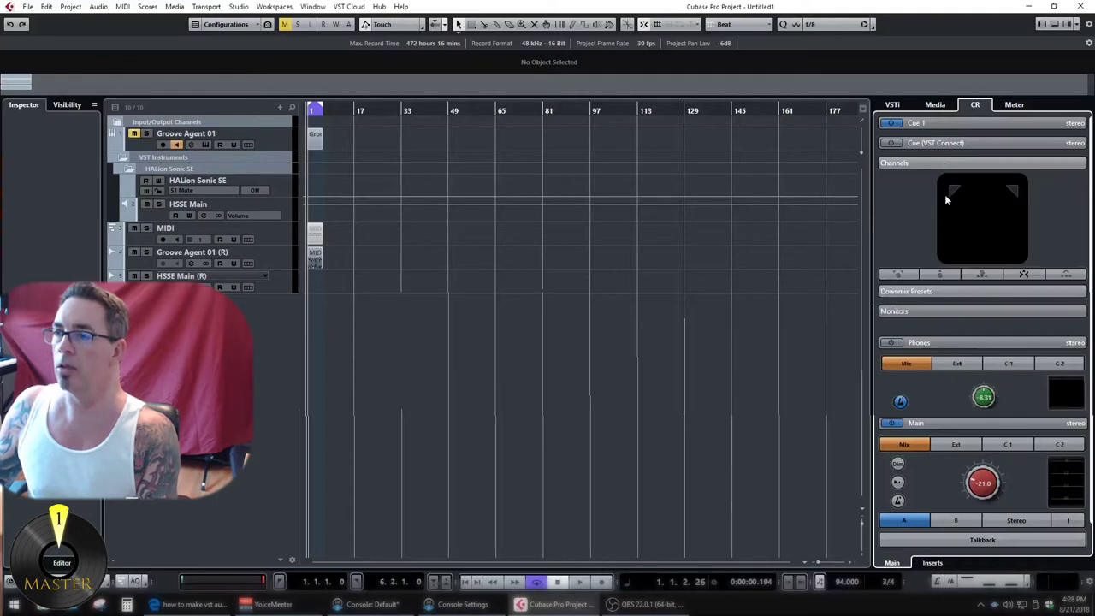
{"action": "left_click", "coordinate": [941, 163]}
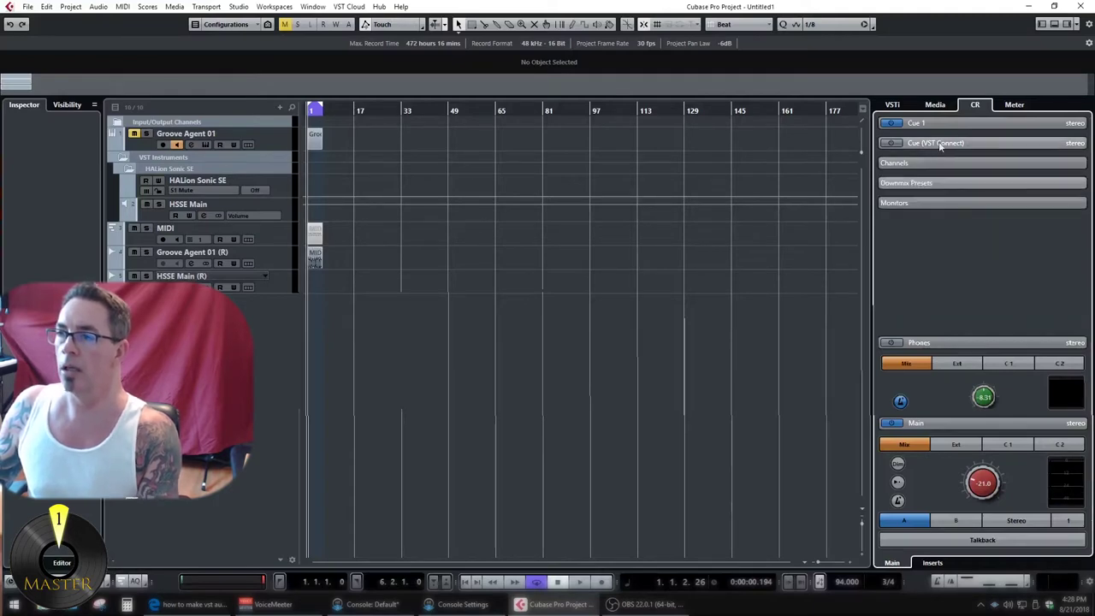
Step: Expand Cue 1, change its source to Mix, and set it back to Cues
{"action": "left_click", "coordinate": [933, 125]}
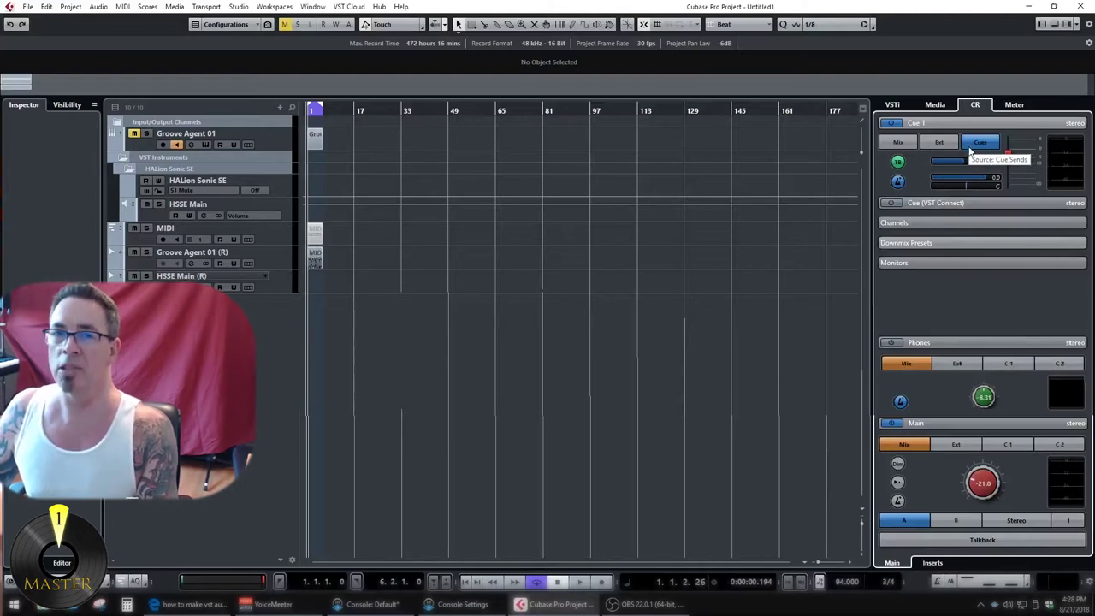
{"action": "left_click", "coordinate": [900, 143]}
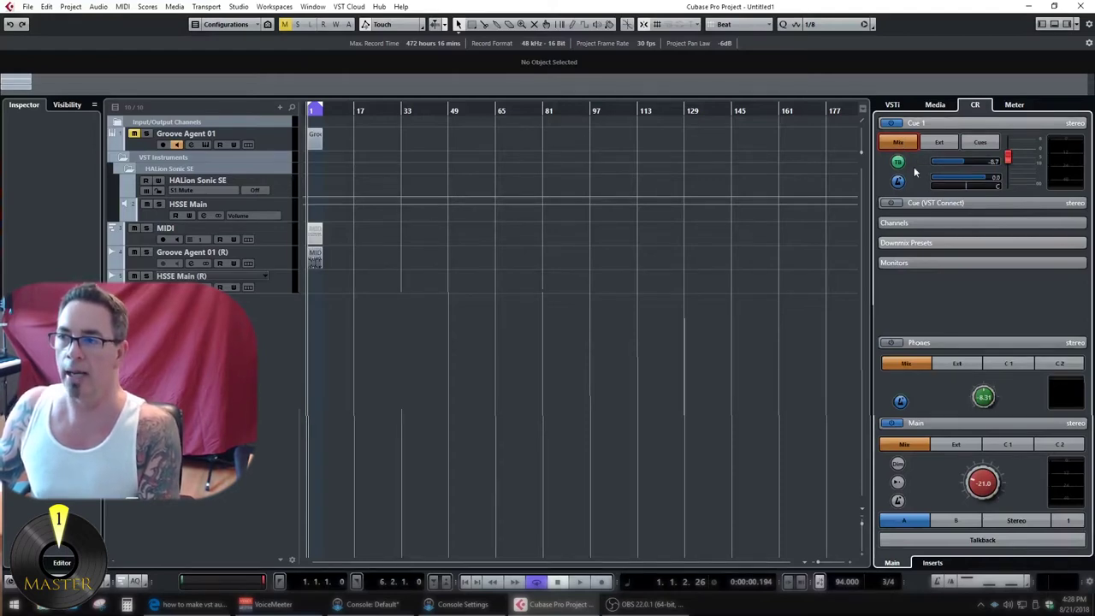
{"action": "left_click", "coordinate": [980, 142]}
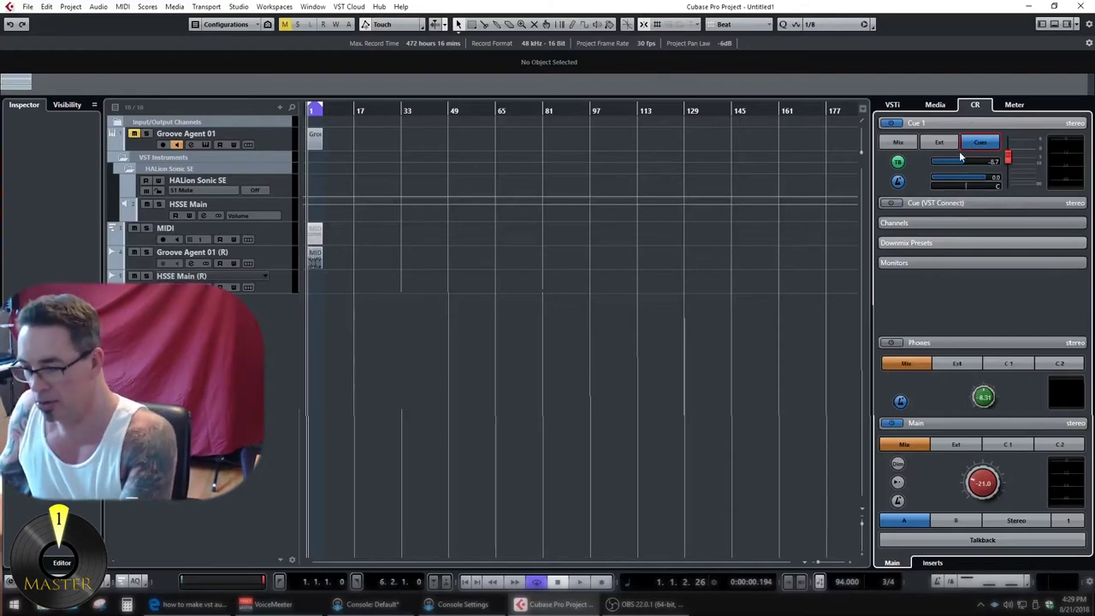
Step: Show the Cue Sends of the Groove Agent 01 (R) track in the Inspector
{"action": "left_click", "coordinate": [191, 145]}
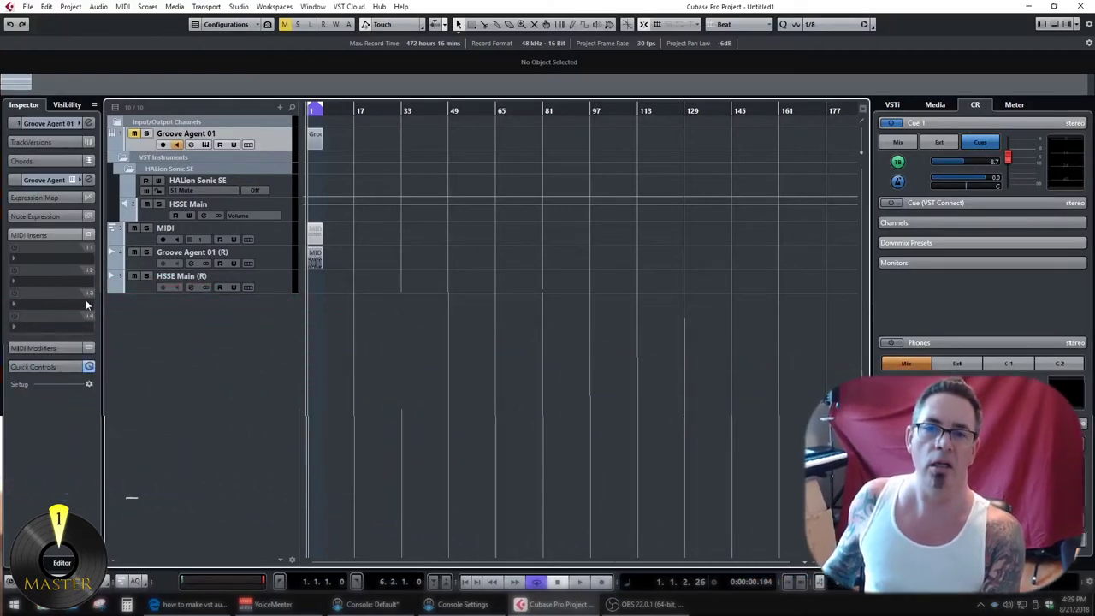
{"action": "left_click", "coordinate": [268, 259]}
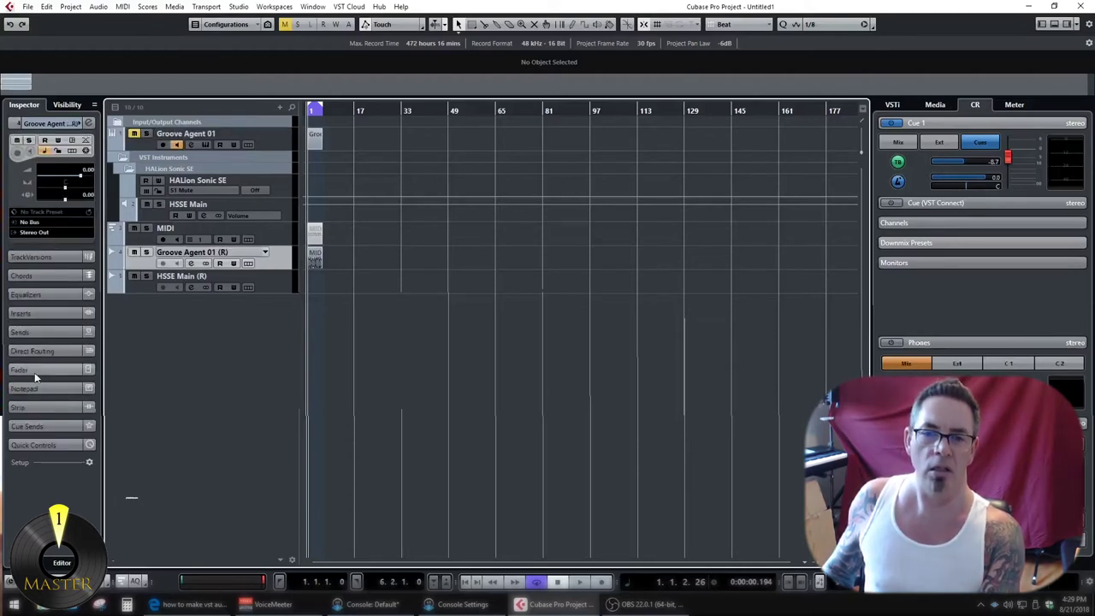
{"action": "left_click", "coordinate": [30, 426]}
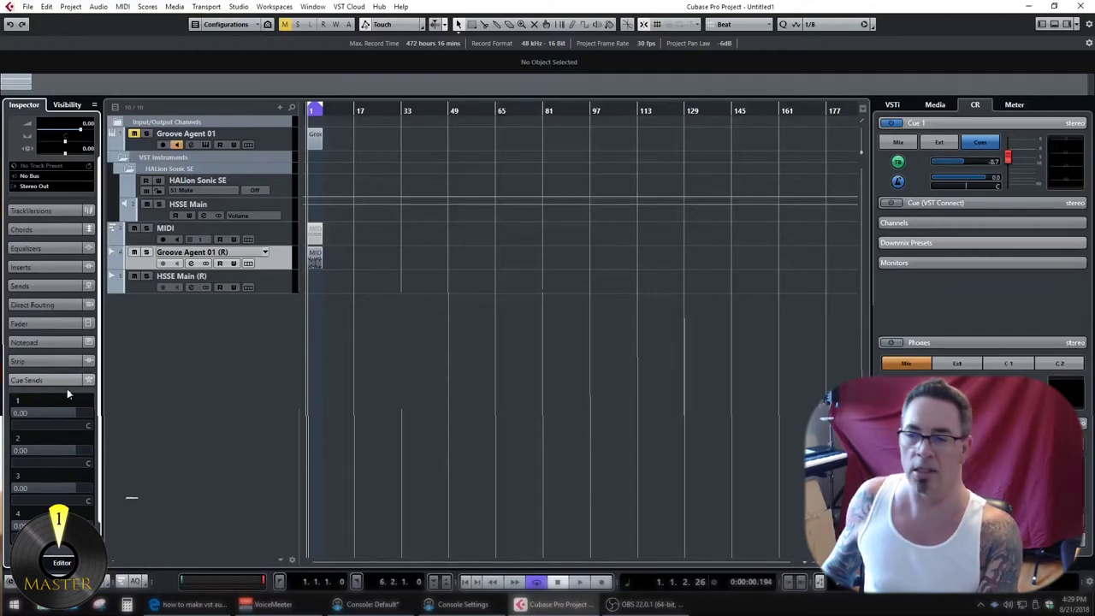
Step: Open the MixConsole and add the Cue Sends rack to its displayed rack types
{"action": "key", "text": "F3"}
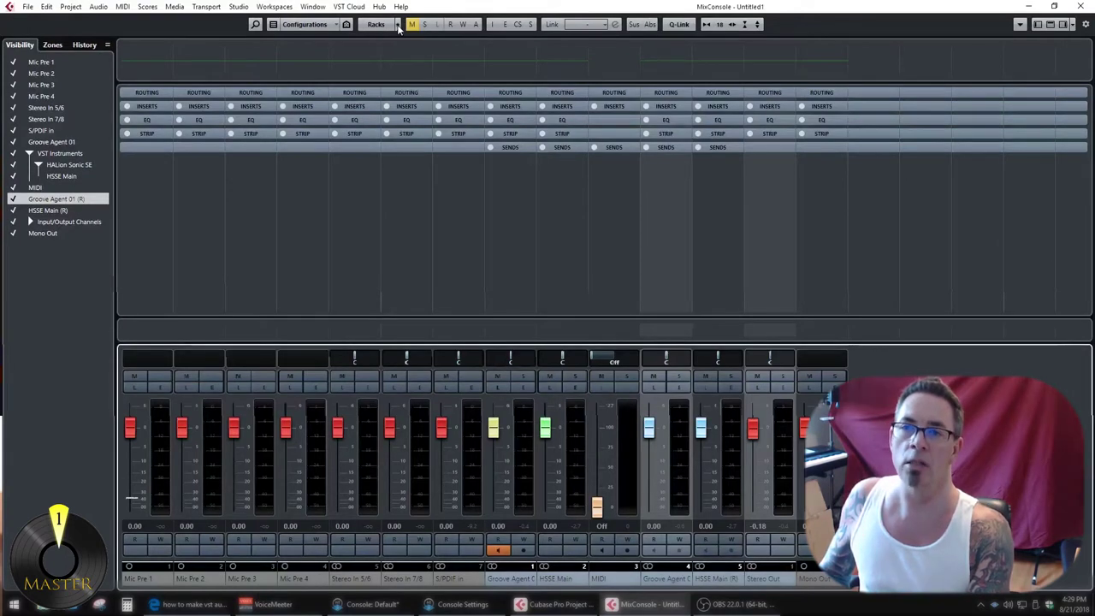
{"action": "left_click", "coordinate": [326, 26]}
{"action": "left_click", "coordinate": [321, 28]}
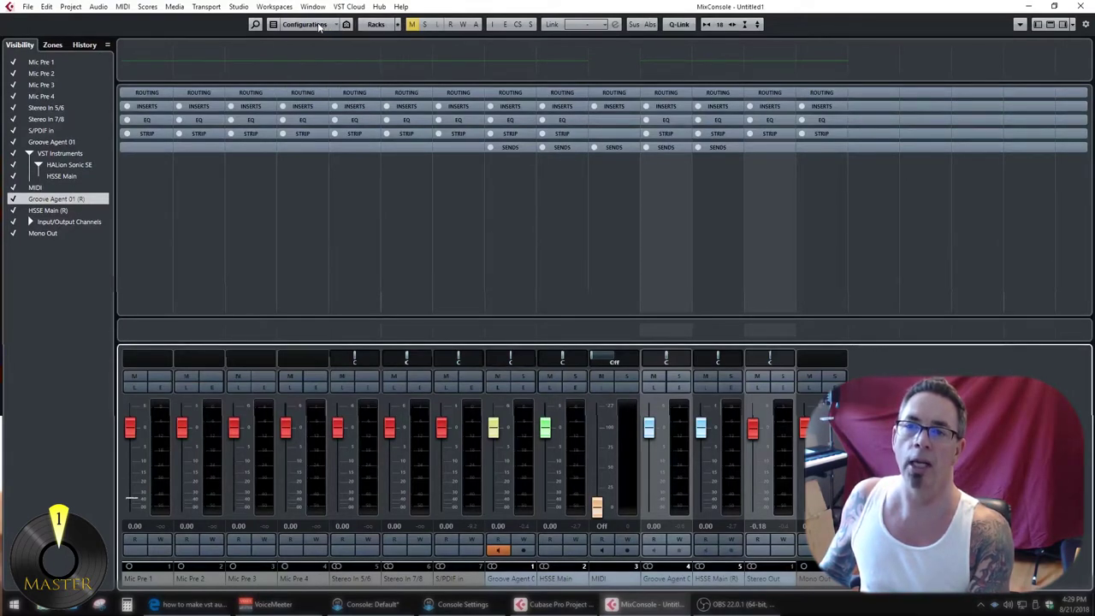
{"action": "left_click", "coordinate": [381, 25]}
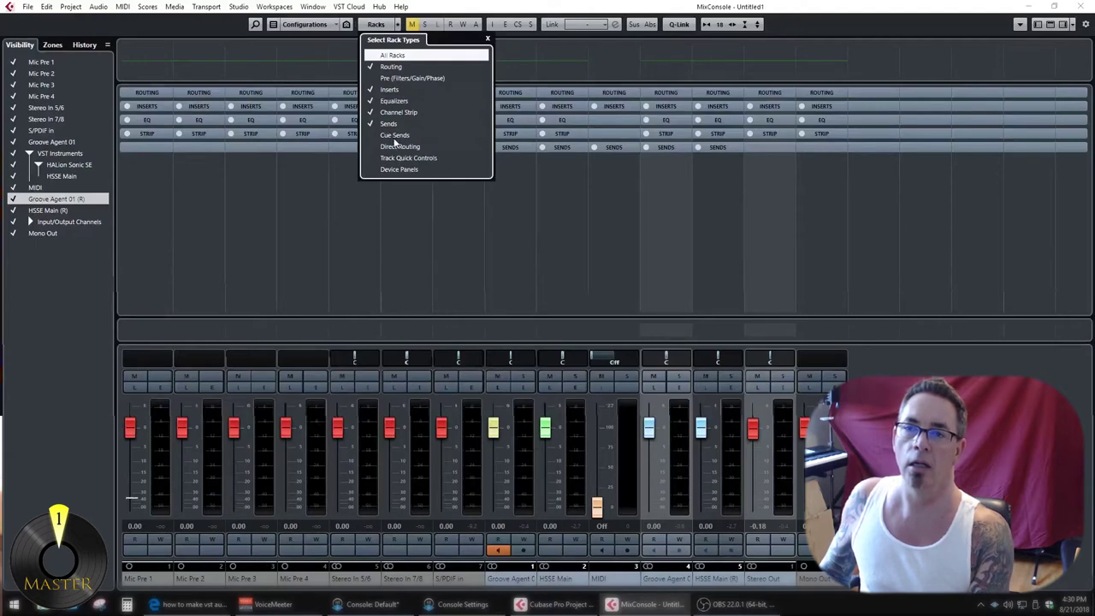
{"action": "left_click", "coordinate": [376, 26]}
{"action": "left_click", "coordinate": [377, 26]}
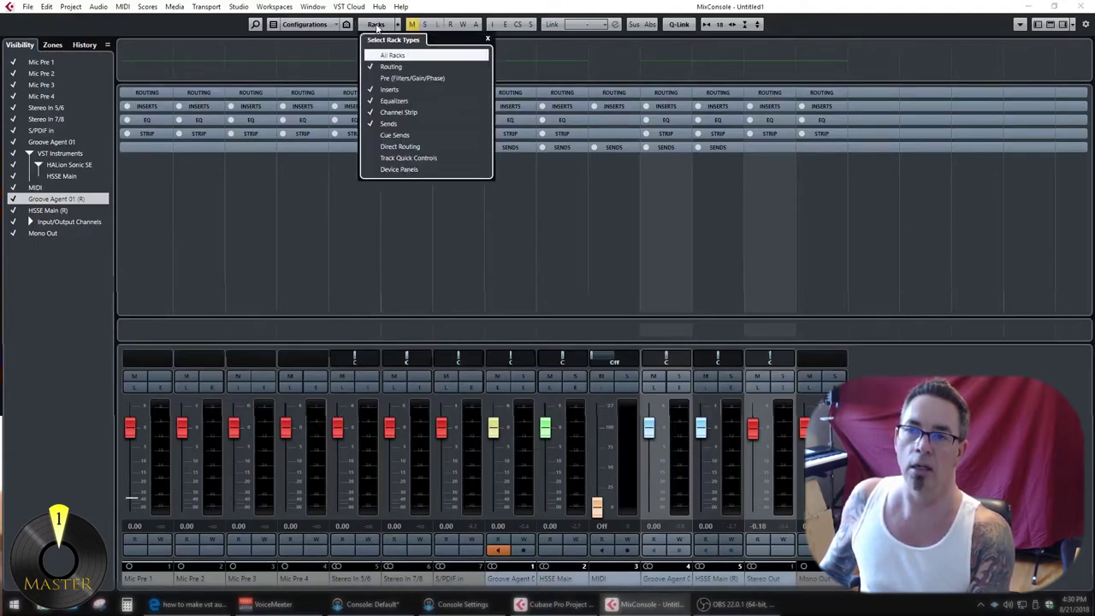
{"action": "left_click", "coordinate": [387, 135]}
{"action": "left_click", "coordinate": [423, 211]}
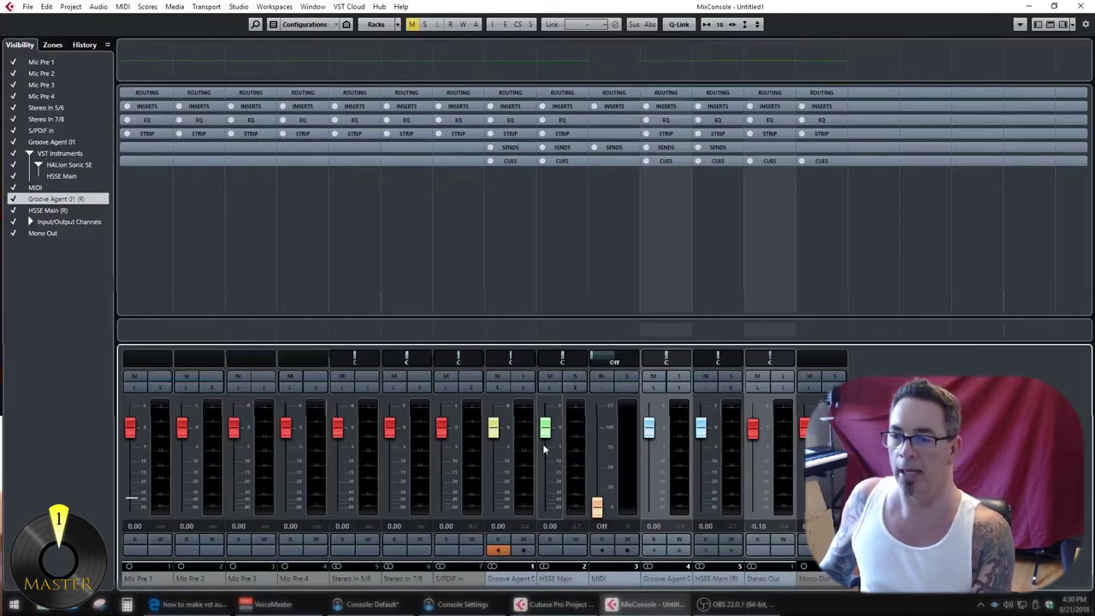
Step: Expand the Cues rack and activate the Cue 1 send on the Groove Agent 01 channel
{"action": "left_click", "coordinate": [511, 161]}
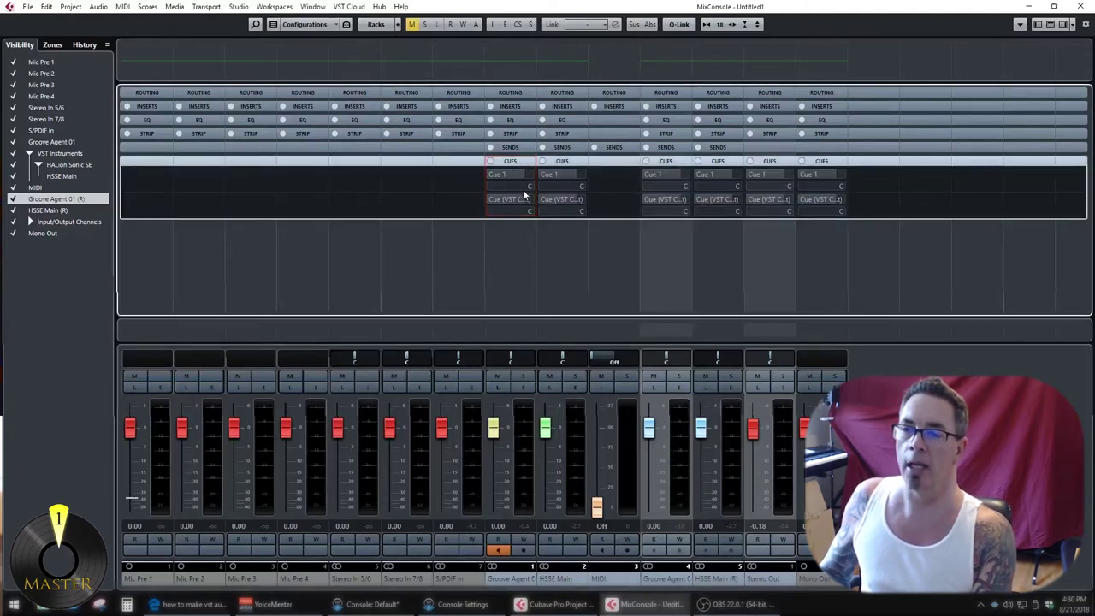
{"action": "left_click", "coordinate": [492, 174]}
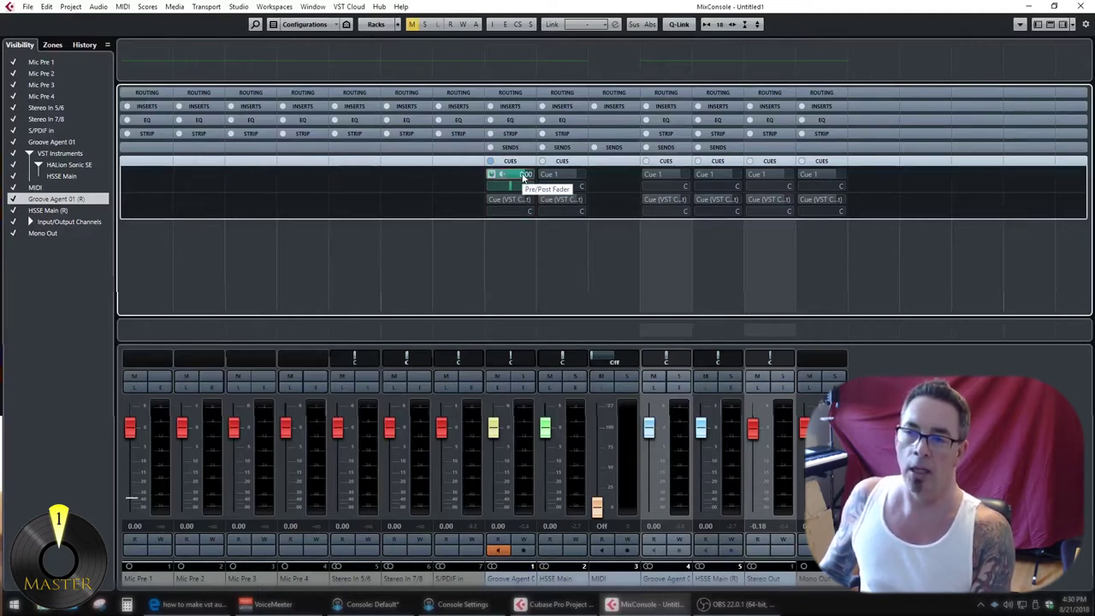
Step: Toggle the Groove Agent 01 Cue 1 send between pre-fader and post-fader, and check the commands available for that send
{"action": "left_click", "coordinate": [522, 175]}
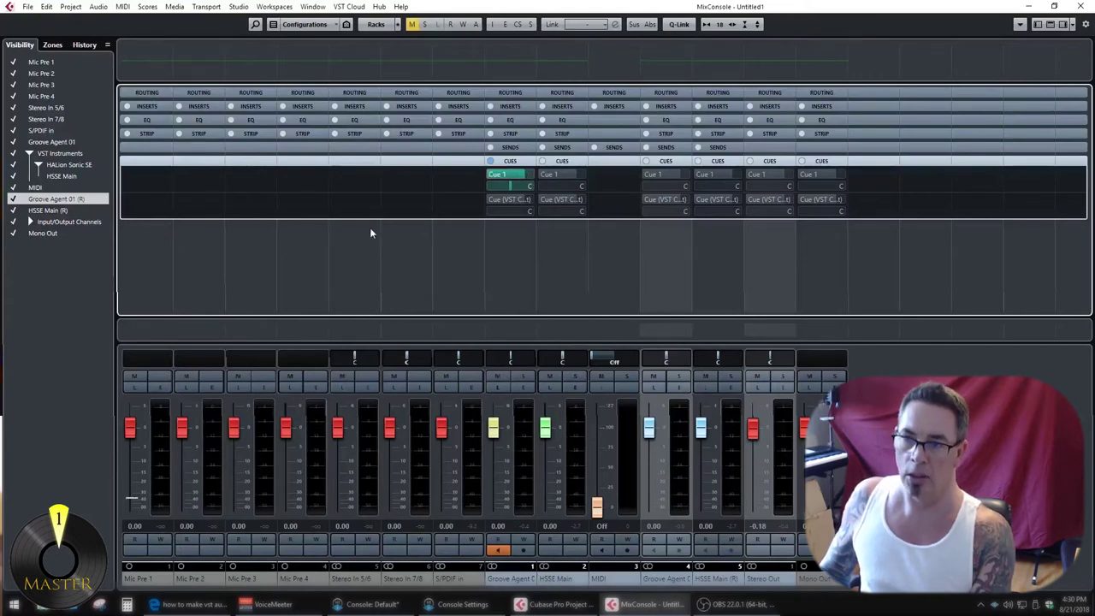
{"action": "right_click", "coordinate": [517, 174]}
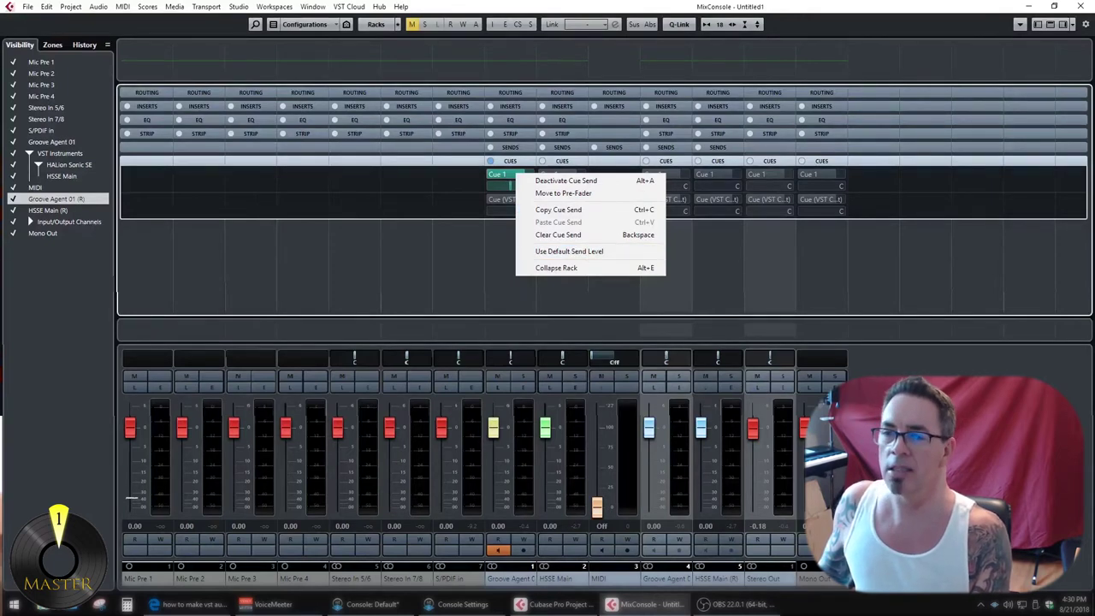
{"action": "key", "text": "Escape"}
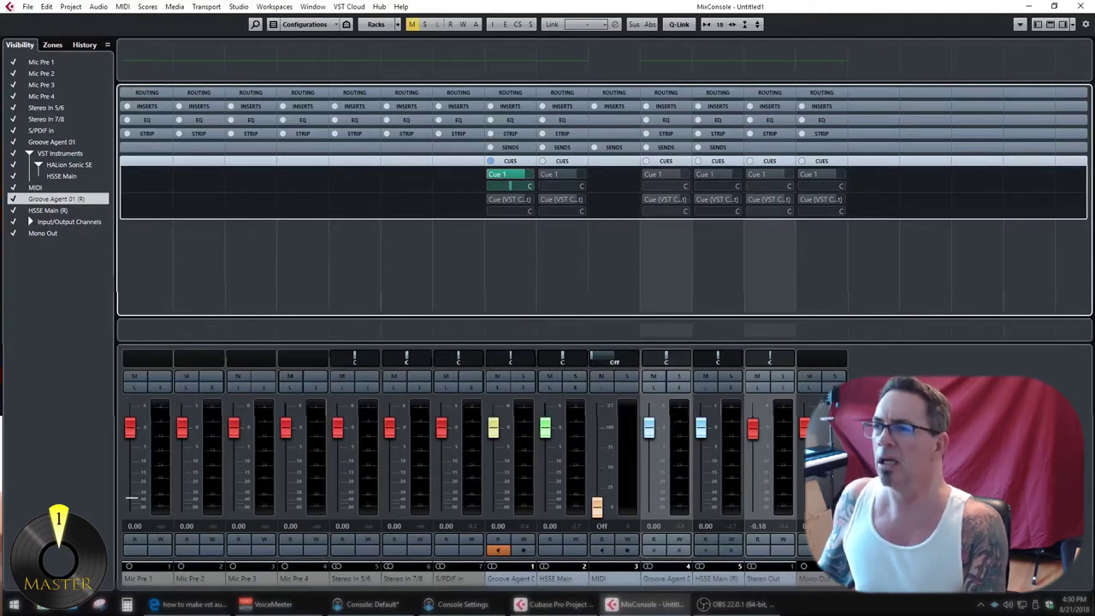
Step: Show MixConsole History in the mixer toolbar and examine the Control Room Cue Channels options for Cue 1
{"action": "left_click", "coordinate": [1074, 26]}
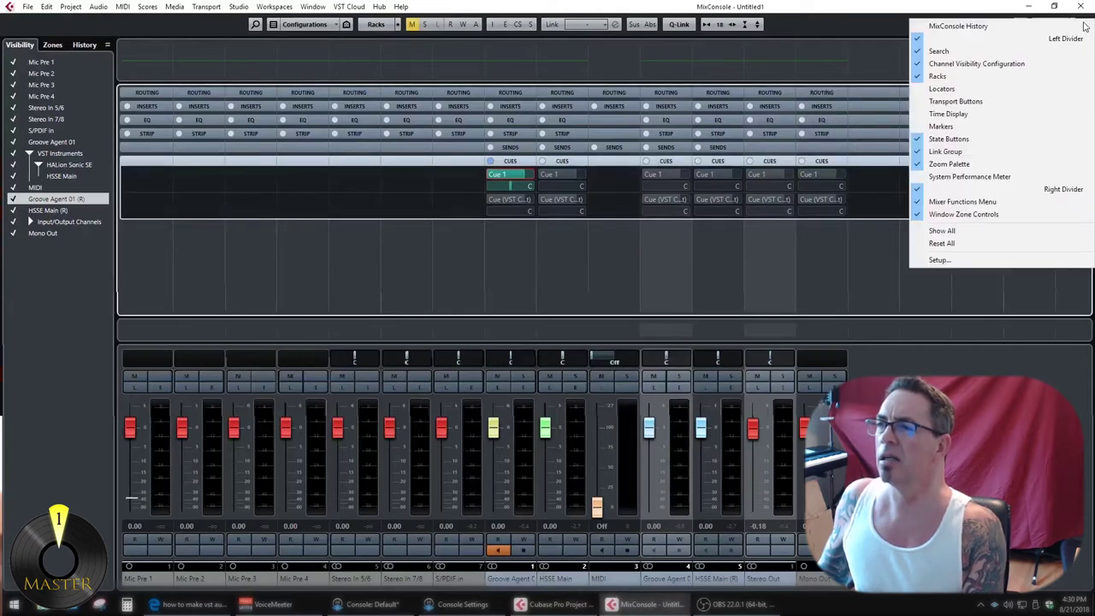
{"action": "left_click", "coordinate": [1084, 26]}
{"action": "left_click", "coordinate": [1020, 26]}
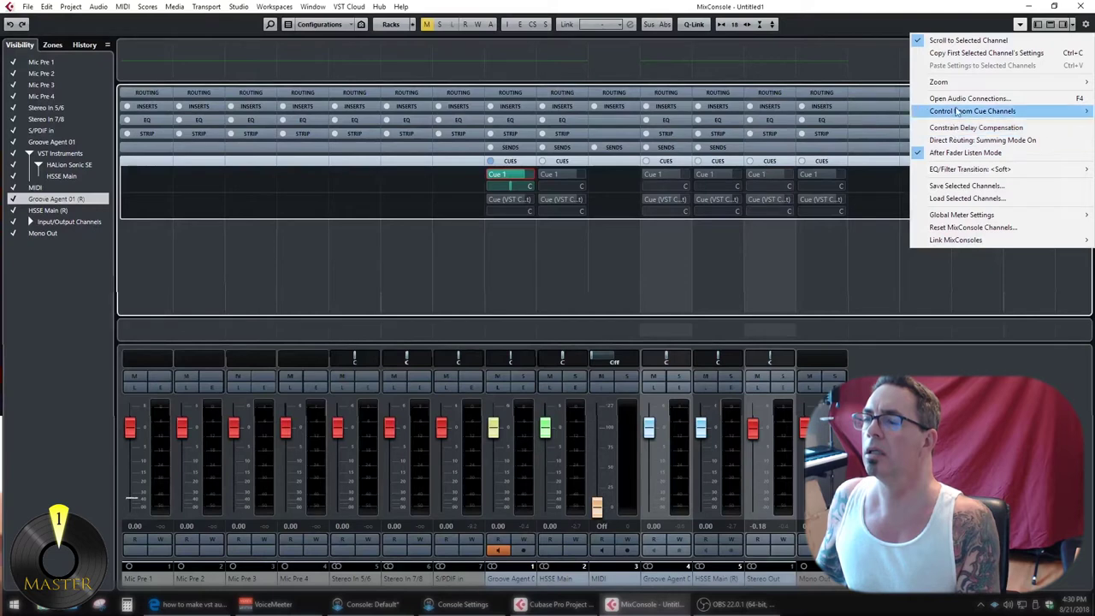
{"action": "mouse_move", "coordinate": [963, 112]}
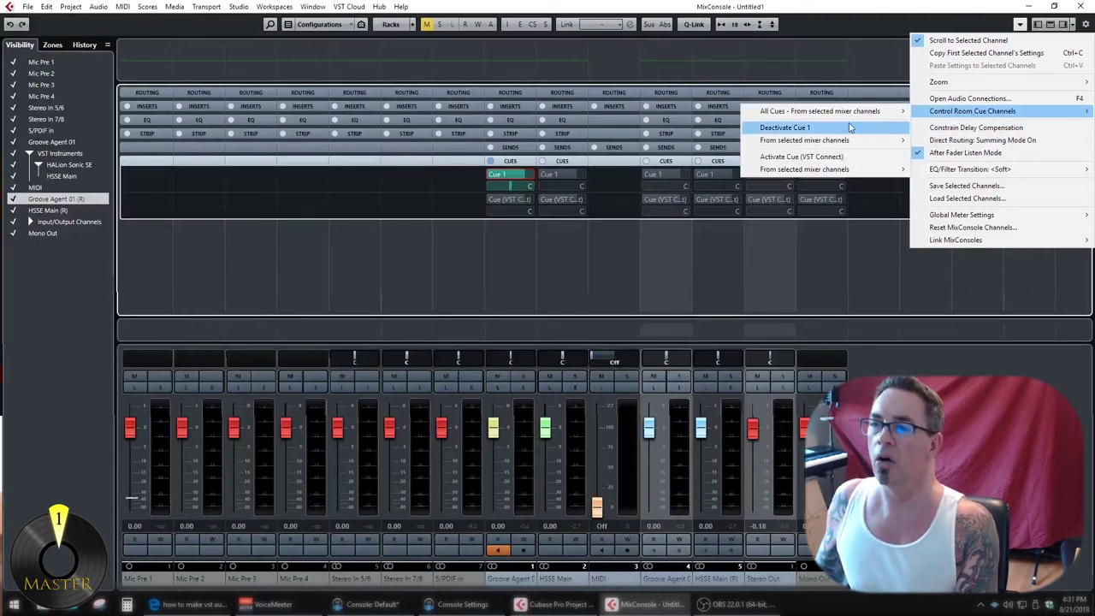
{"action": "mouse_move", "coordinate": [835, 118]}
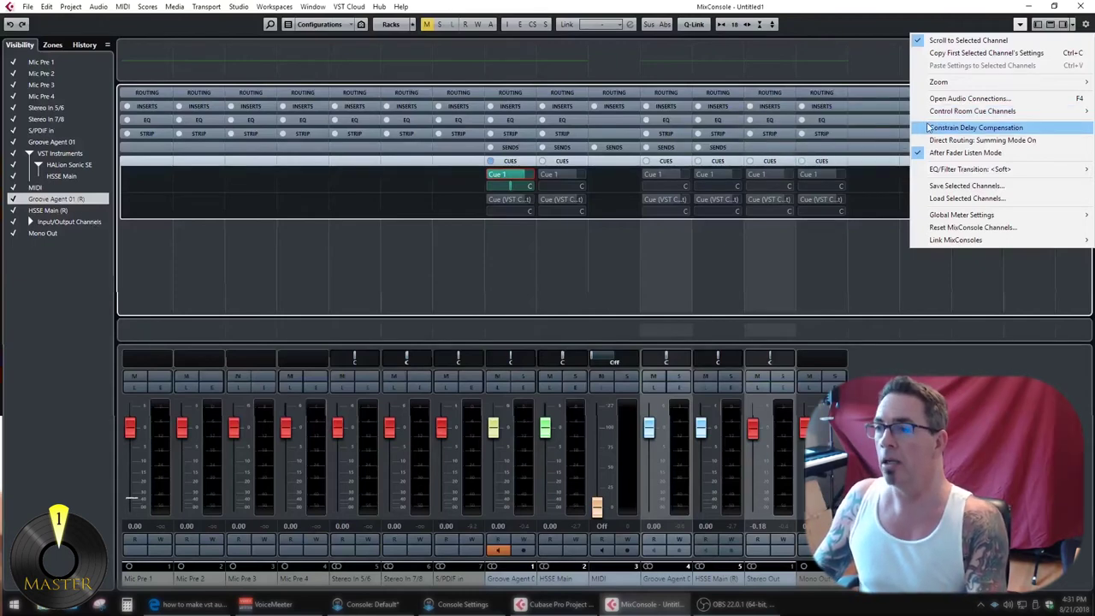
{"action": "mouse_move", "coordinate": [917, 112]}
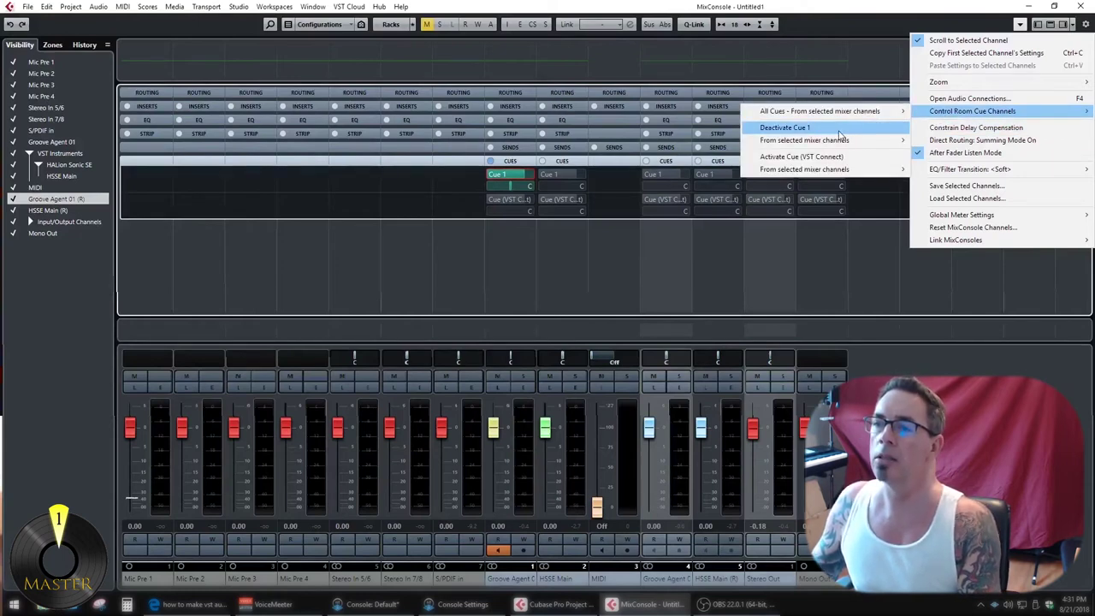
{"action": "mouse_move", "coordinate": [837, 146]}
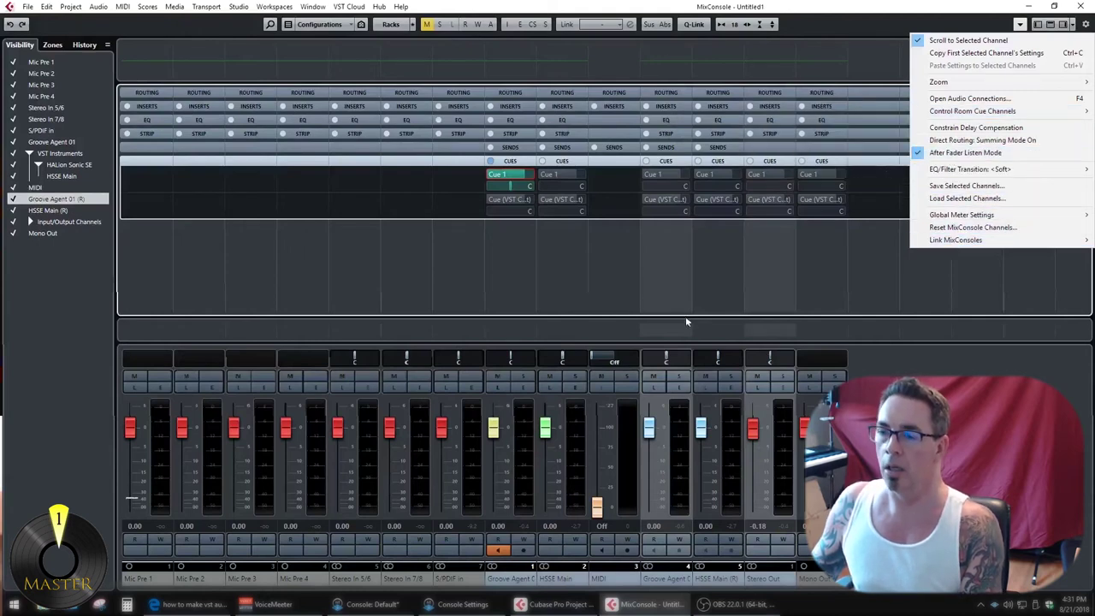
{"action": "left_click", "coordinate": [702, 270]}
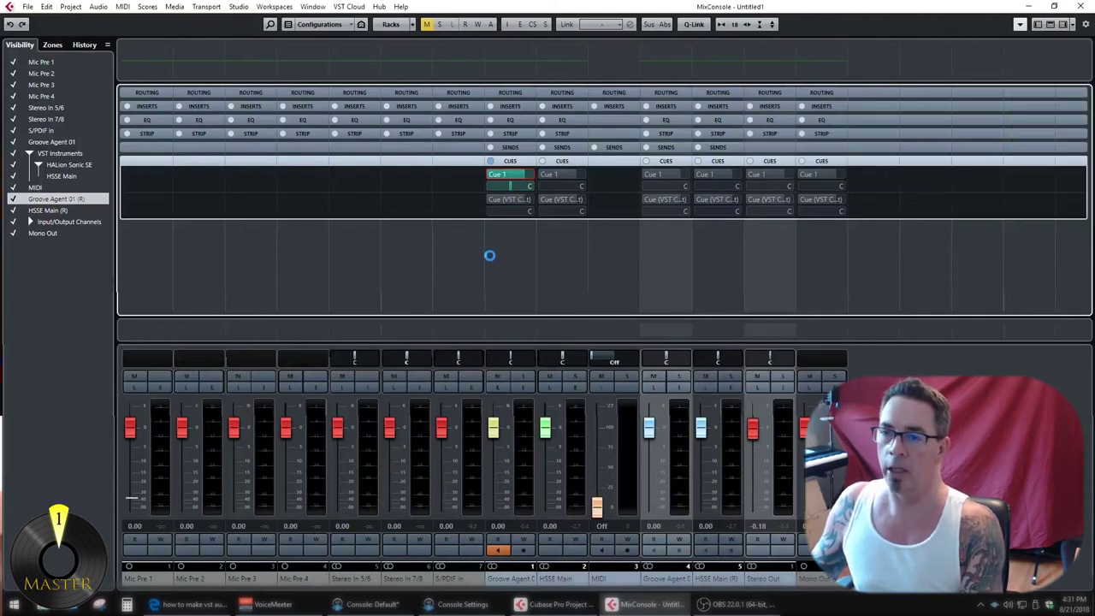
Step: Show and hide the MixConsole's Control Room and Meter zone, and close the MixConsole
{"action": "left_click", "coordinate": [1064, 27]}
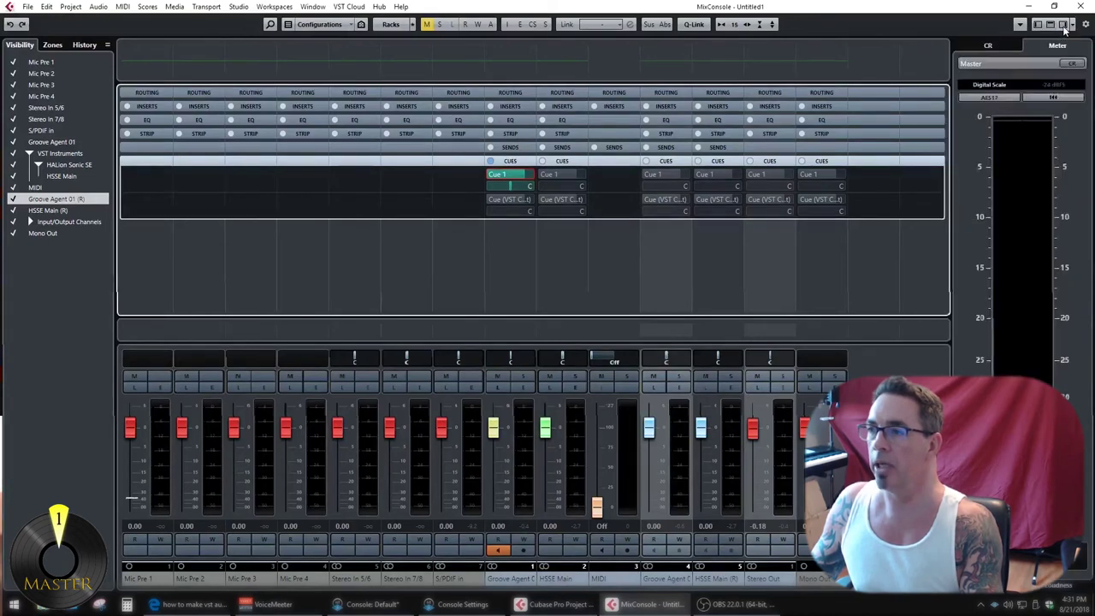
{"action": "left_click", "coordinate": [1067, 28]}
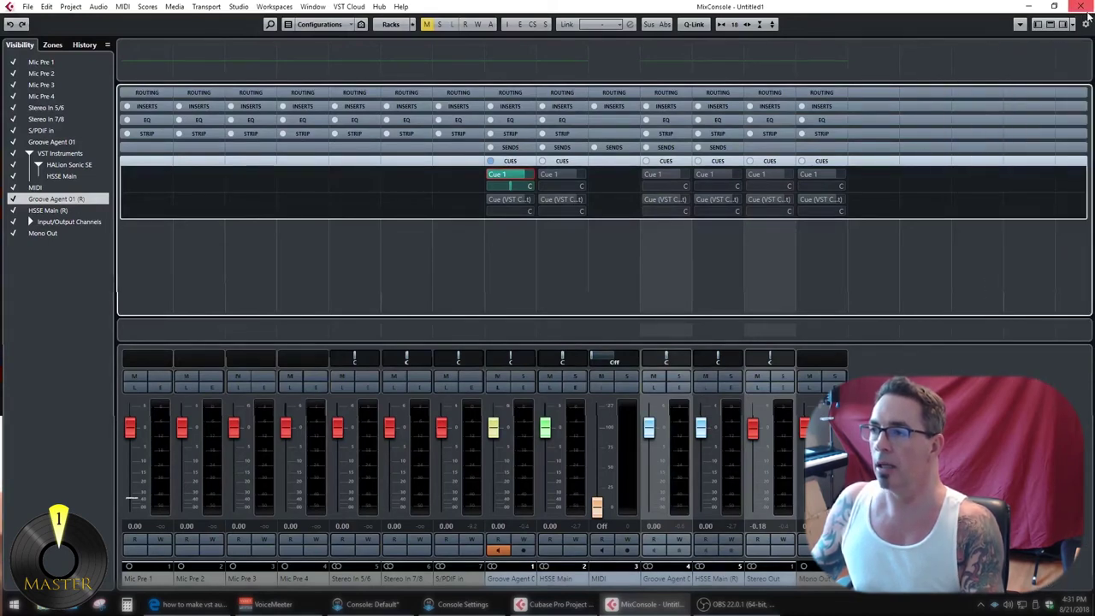
{"action": "left_click", "coordinate": [1079, 6]}
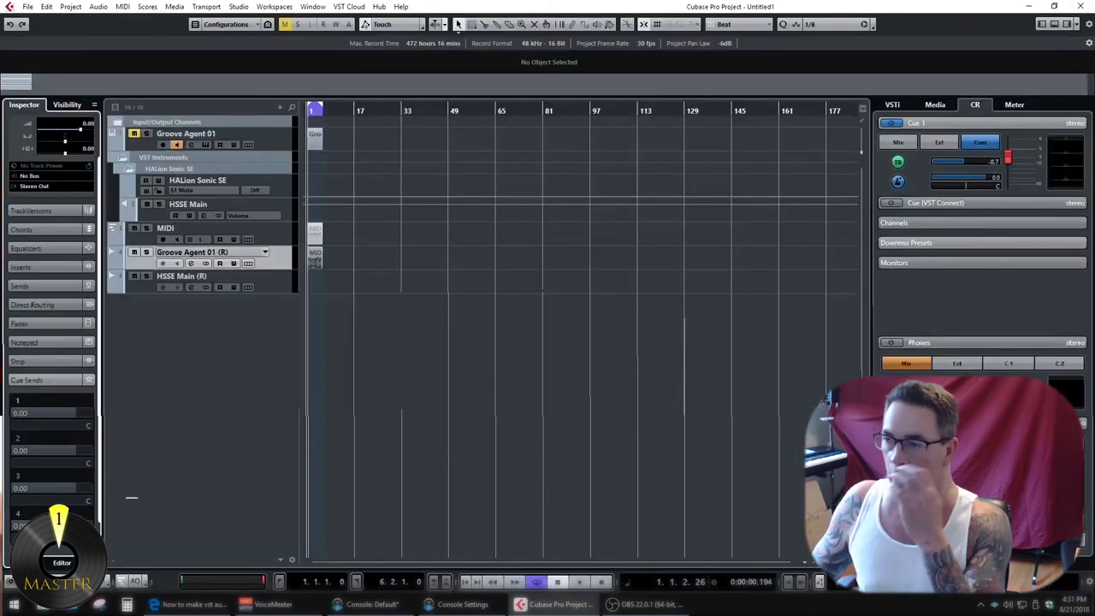
Step: Collapse Cue 1 in the Control Room and examine the Outputs and Control Room routing in Audio Connections
{"action": "left_click", "coordinate": [944, 125]}
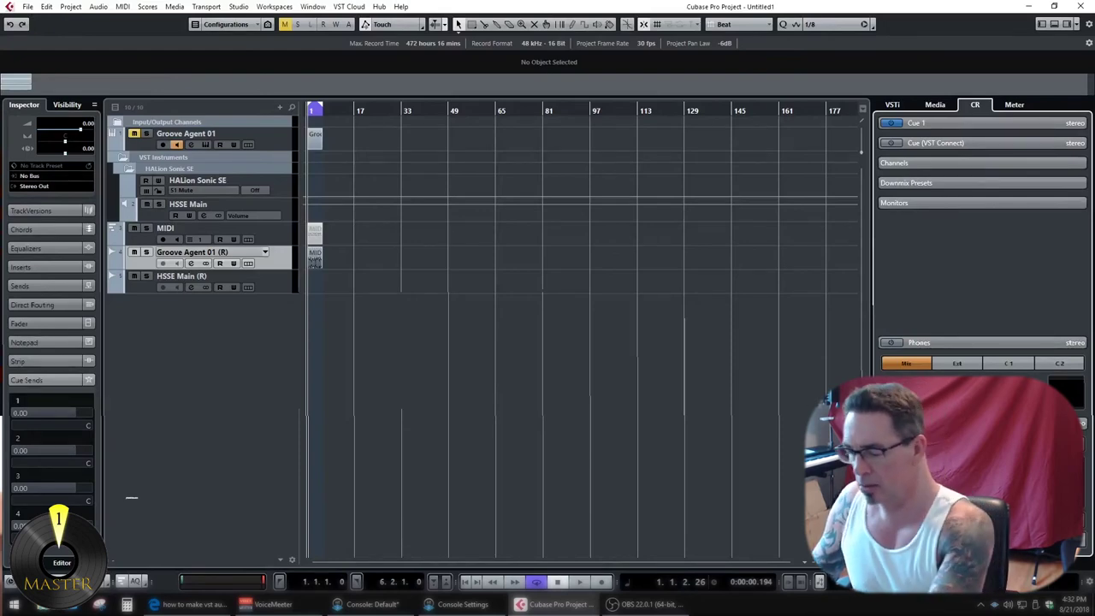
{"action": "key", "text": "F4"}
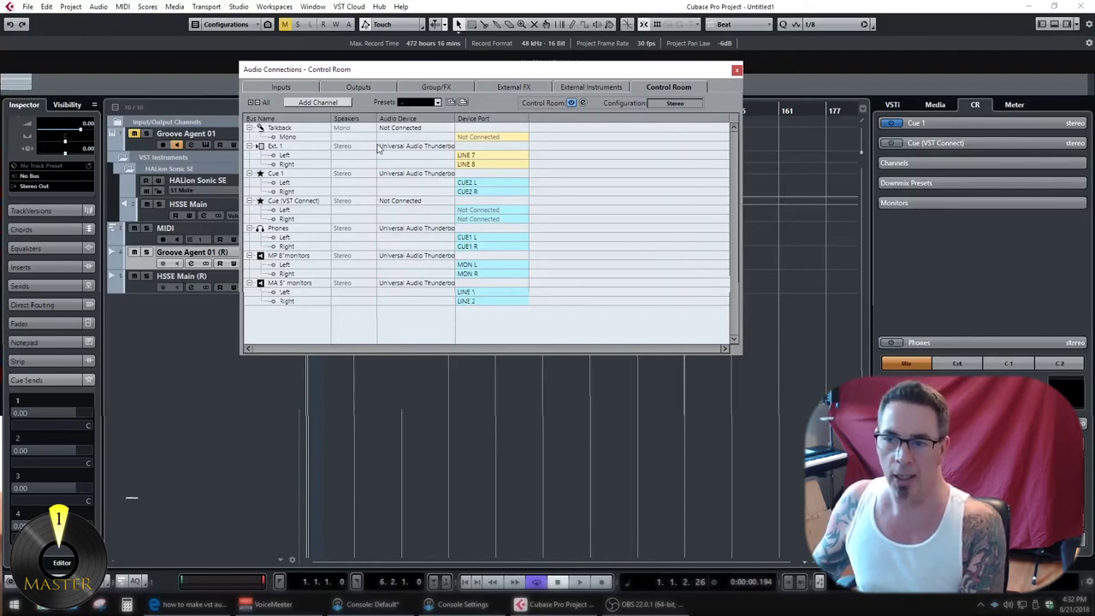
{"action": "left_click", "coordinate": [370, 89]}
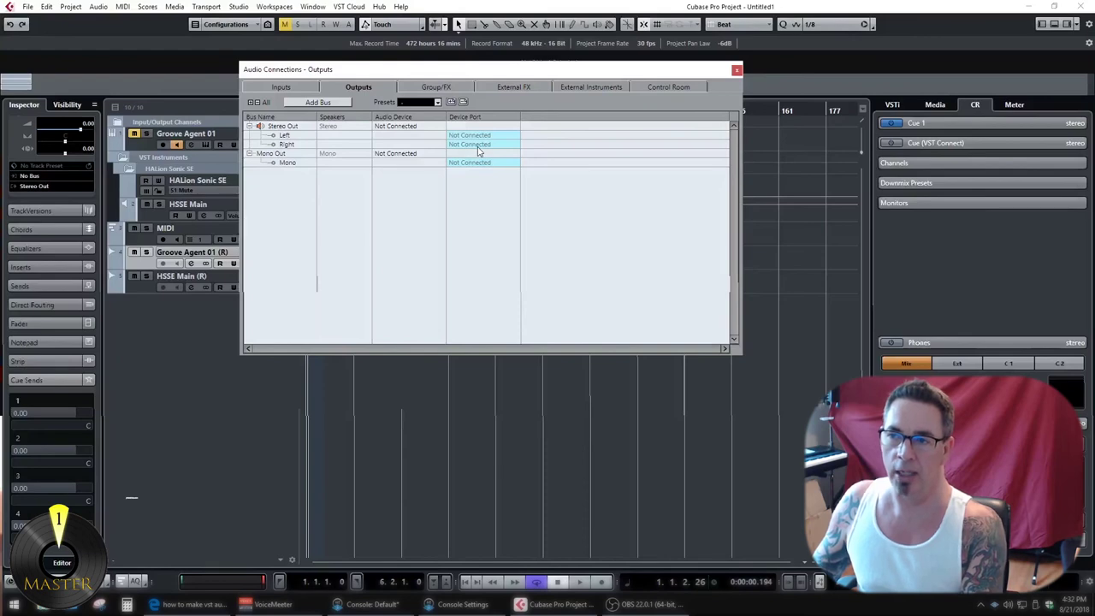
{"action": "left_click", "coordinate": [675, 89]}
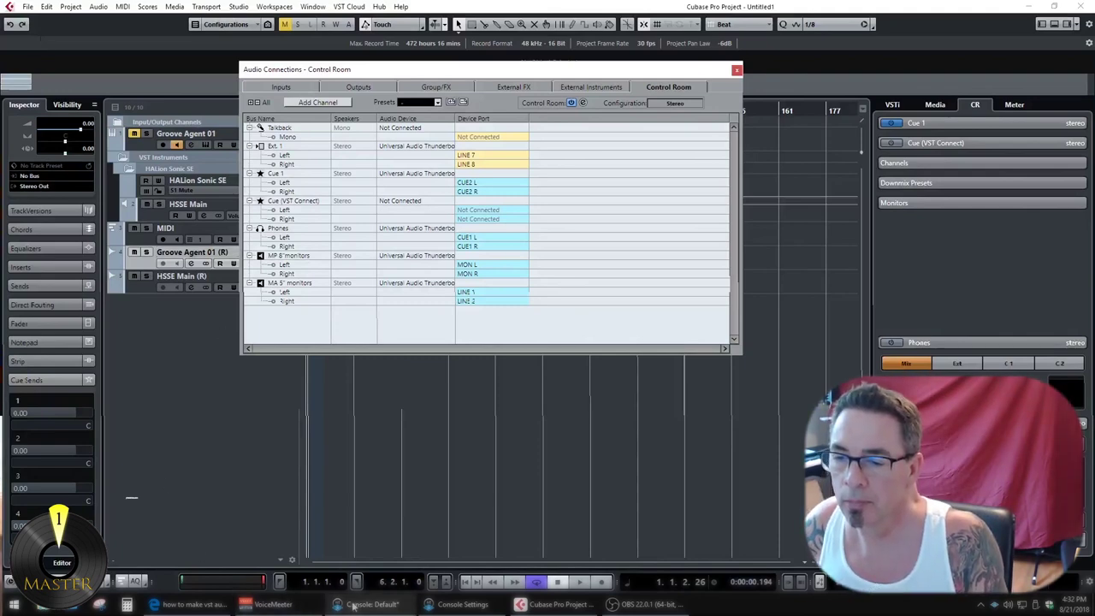
{"action": "left_click", "coordinate": [650, 556]}
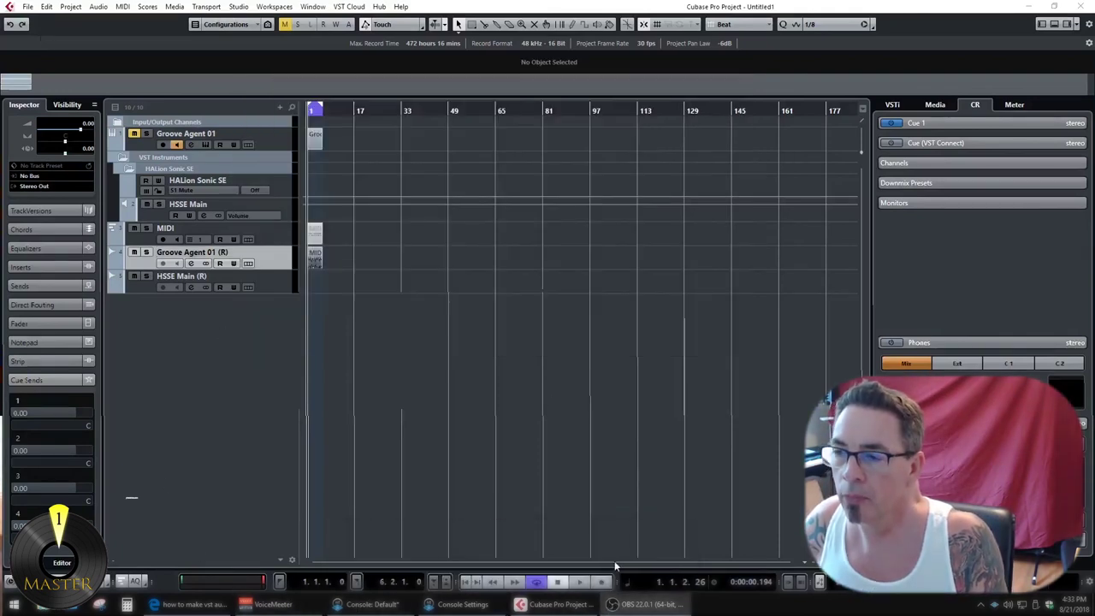